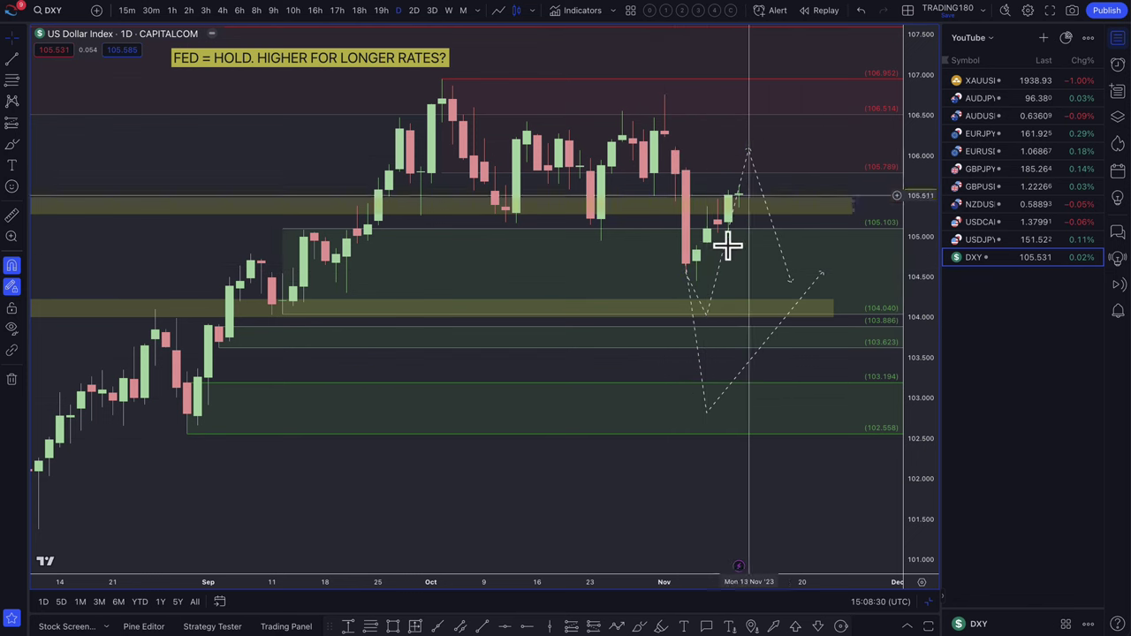
Delete the dashed projection path that peaks at about 106.1 from the DXY daily chart.
{"action": "scroll", "coordinate": [727, 300], "scroll_direction": "down", "scroll_amount": 2}
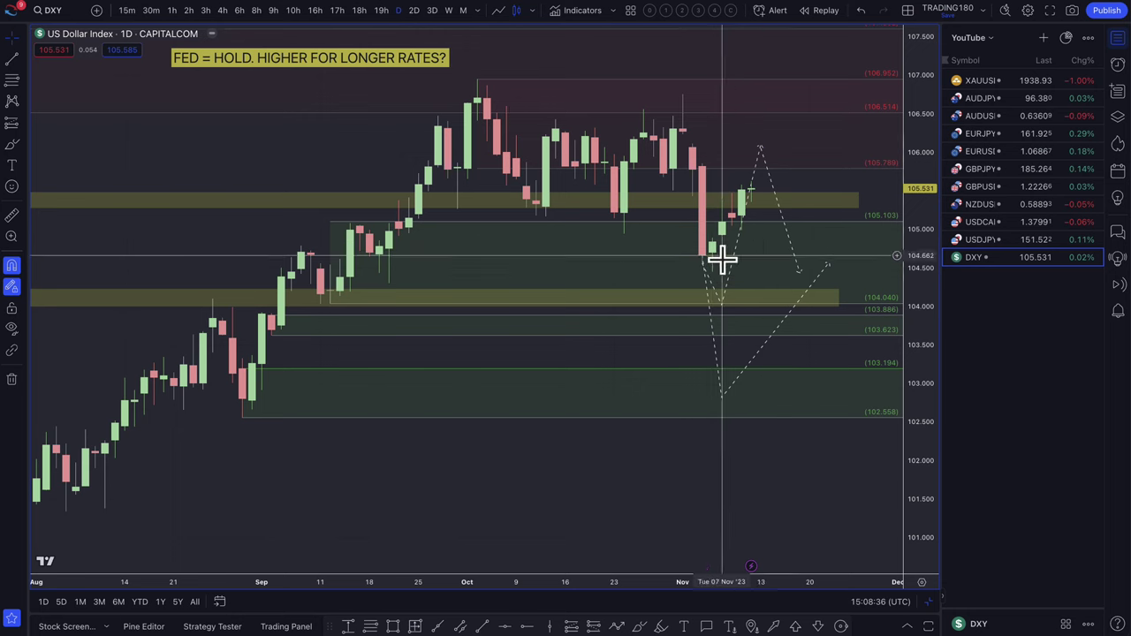
{"action": "scroll", "coordinate": [757, 286], "scroll_direction": "up", "scroll_amount": 3}
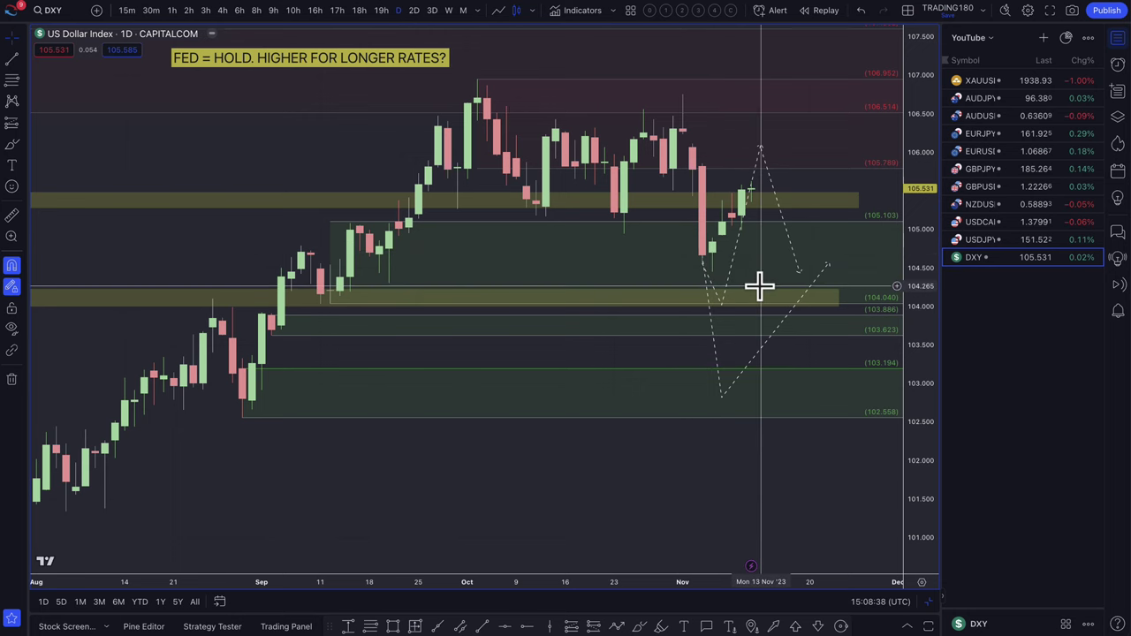
{"action": "scroll", "coordinate": [702, 298], "scroll_direction": "up", "scroll_amount": 1}
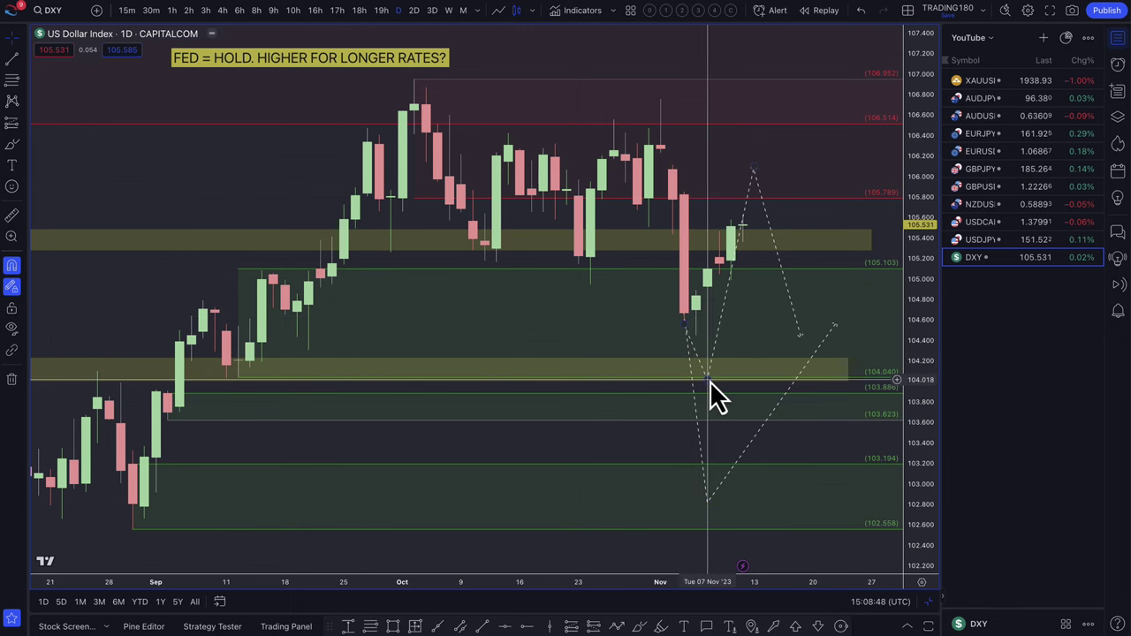
{"action": "scroll", "coordinate": [712, 389], "scroll_direction": "down", "scroll_amount": 3}
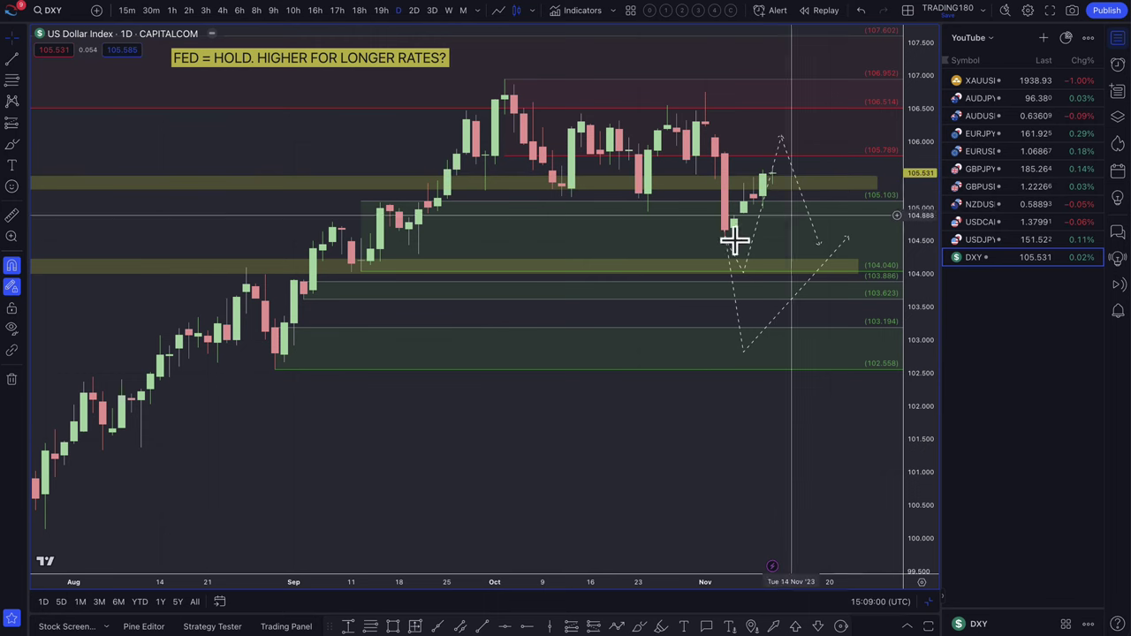
{"action": "scroll", "coordinate": [682, 236], "scroll_direction": "down", "scroll_amount": 1}
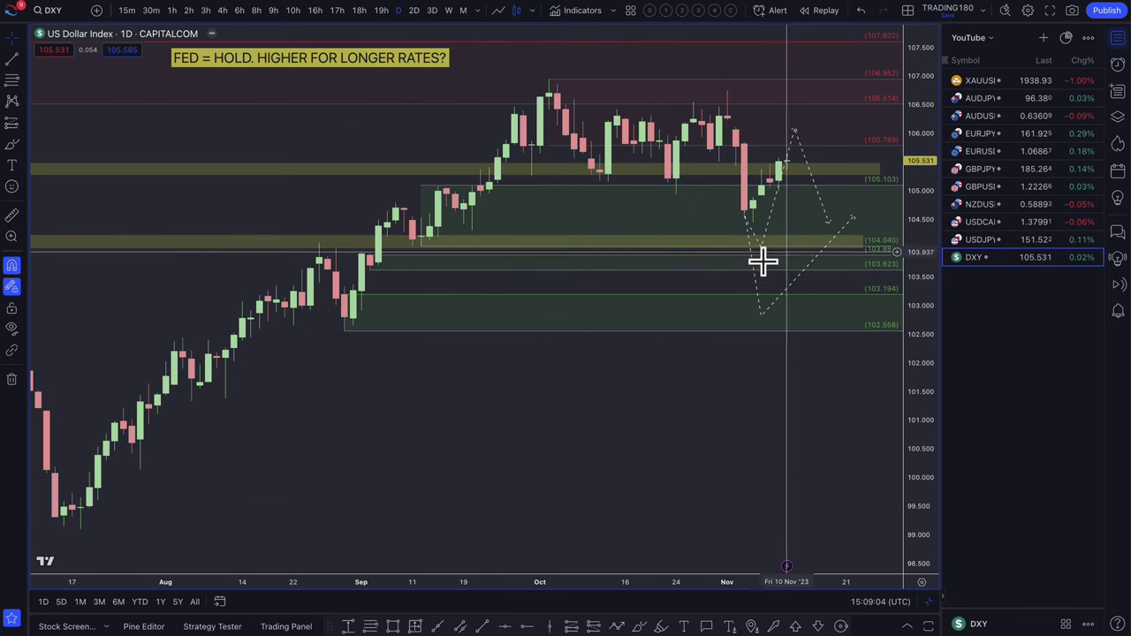
{"action": "scroll", "coordinate": [742, 267], "scroll_direction": "up", "scroll_amount": 2}
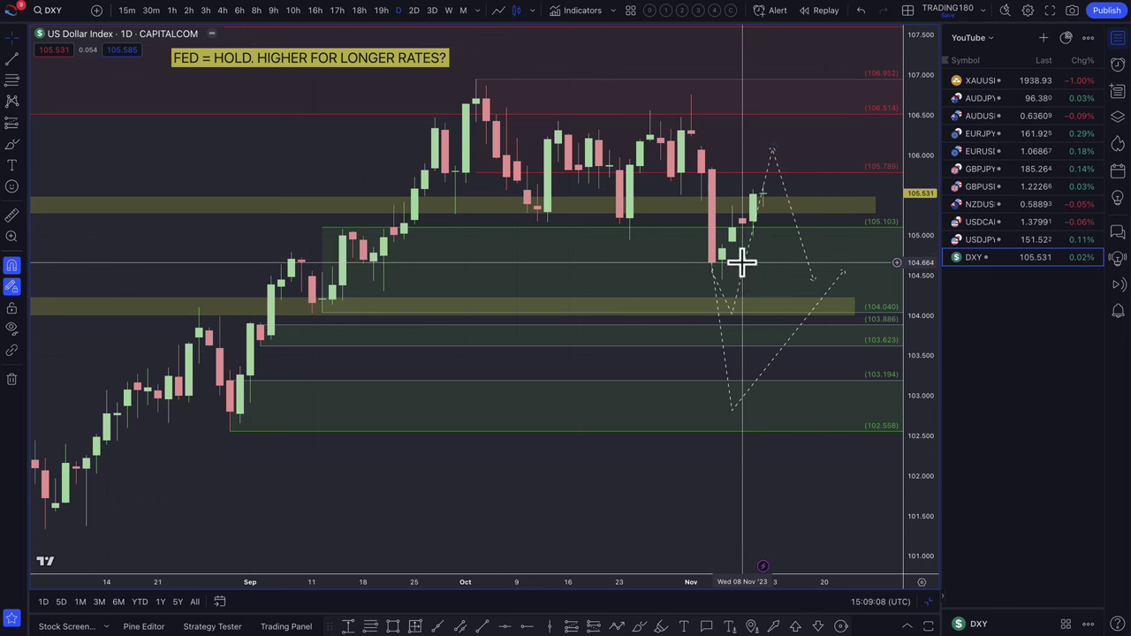
{"action": "left_click_drag", "start_coordinate": [747, 273], "coordinate": [798, 255]}
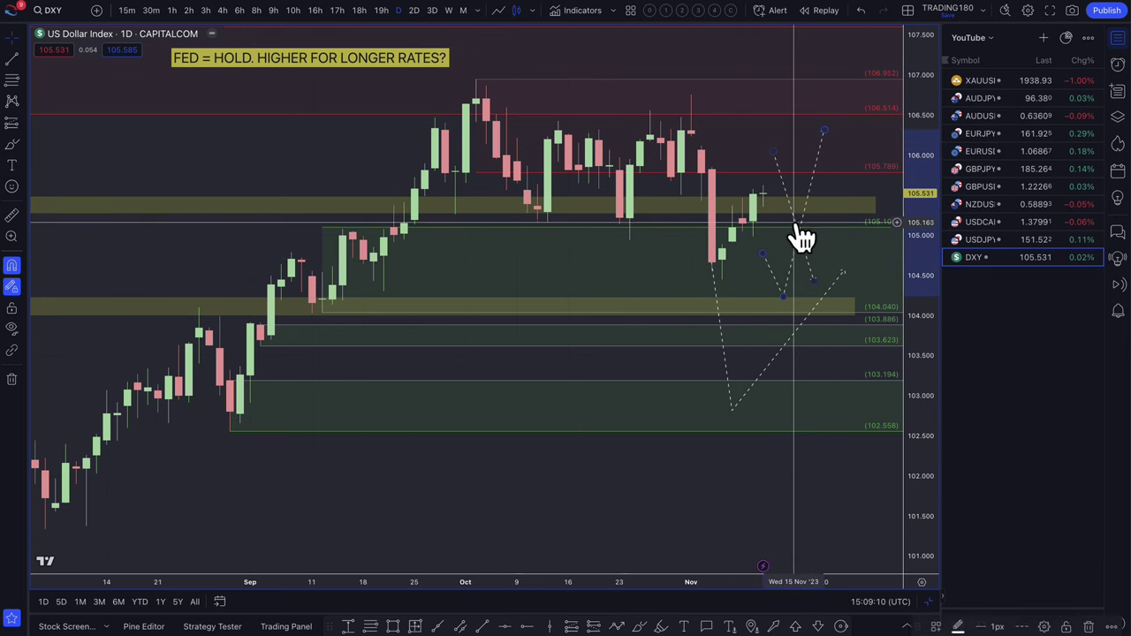
{"action": "key", "text": "Delete"}
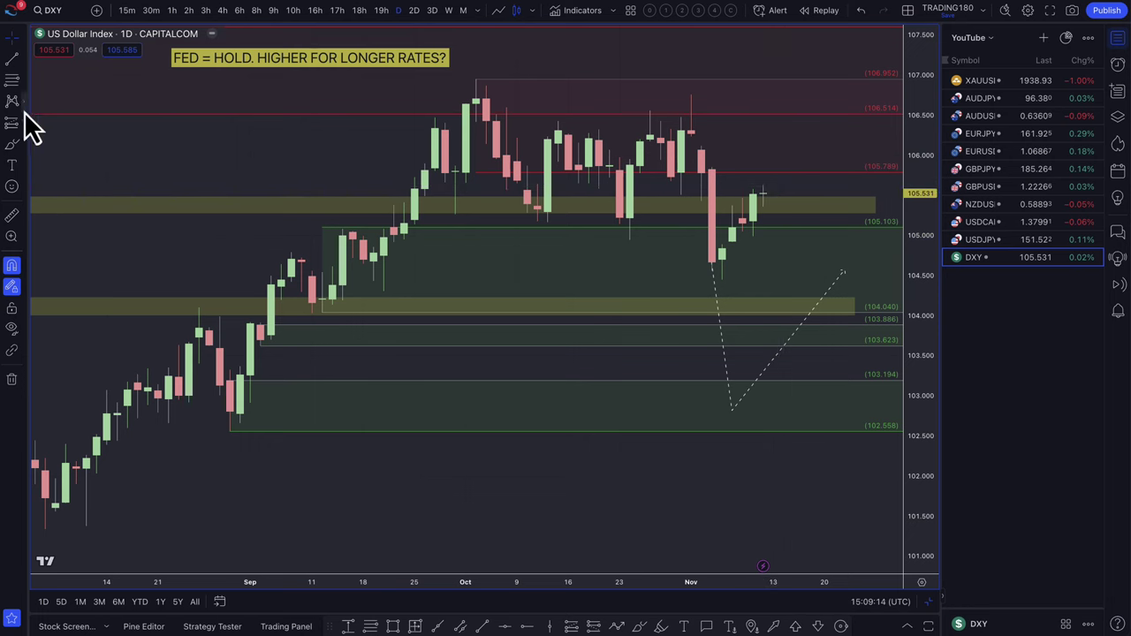
Draw a dashed projection path from about 105.5 on 13 Nov down to about 104.5 on 15 Nov, ending near 105.48 on 22 Nov.
{"action": "left_click", "coordinate": [616, 625]}
{"action": "left_click", "coordinate": [773, 195]}
{"action": "left_click", "coordinate": [793, 274]}
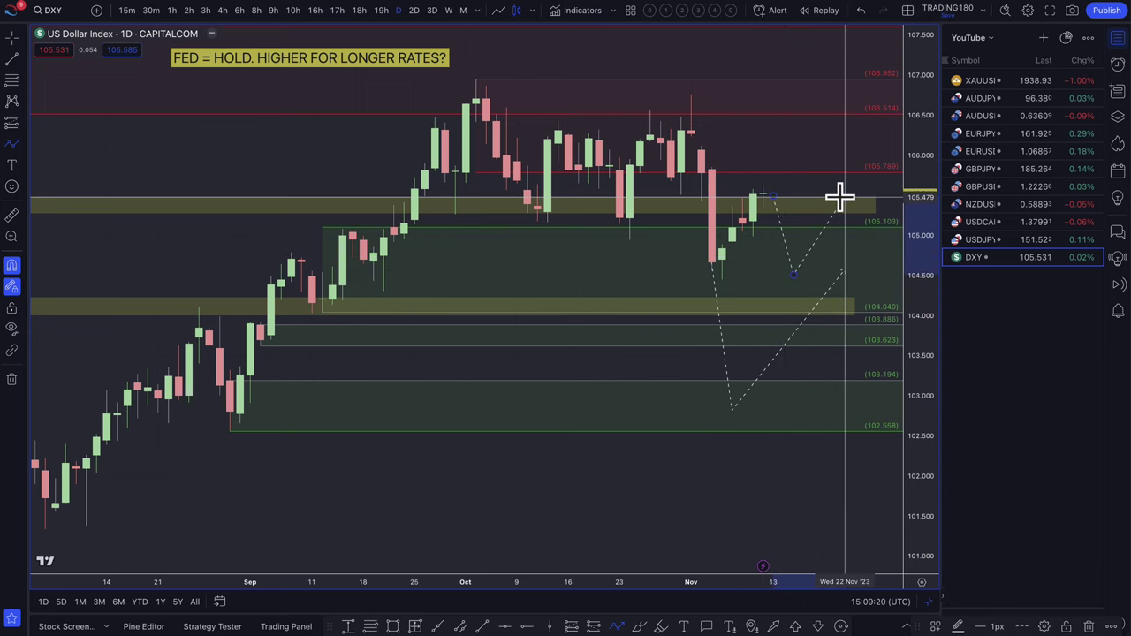
{"action": "left_click", "coordinate": [842, 198]}
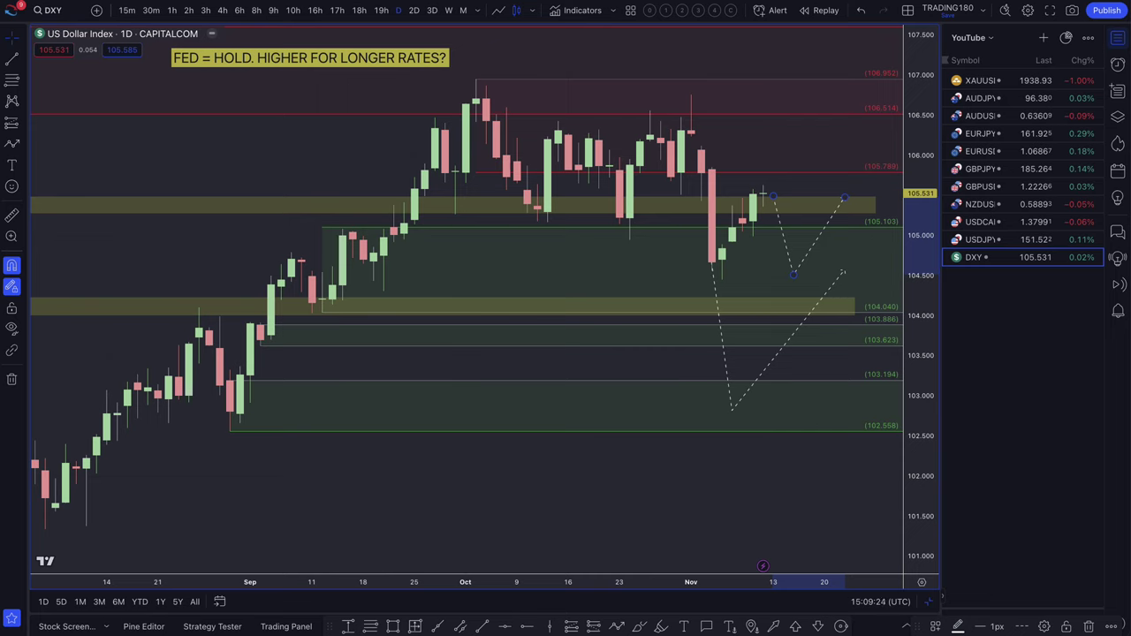
Switch to the Bloomberg article "Stubborn Core Inflation Helps Explain Some Fed Restlessness" and read its headline and opening highlighted paragraph.
{"action": "left_click", "coordinate": [204, 2]}
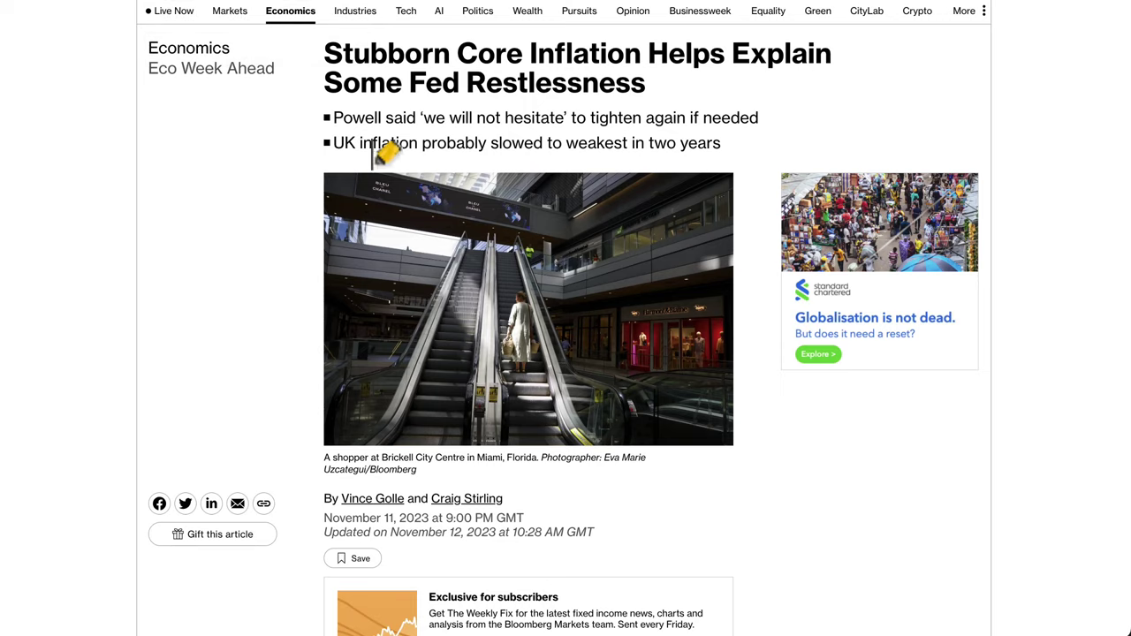
{"action": "scroll", "coordinate": [450, 112], "scroll_direction": "up", "scroll_amount": 2}
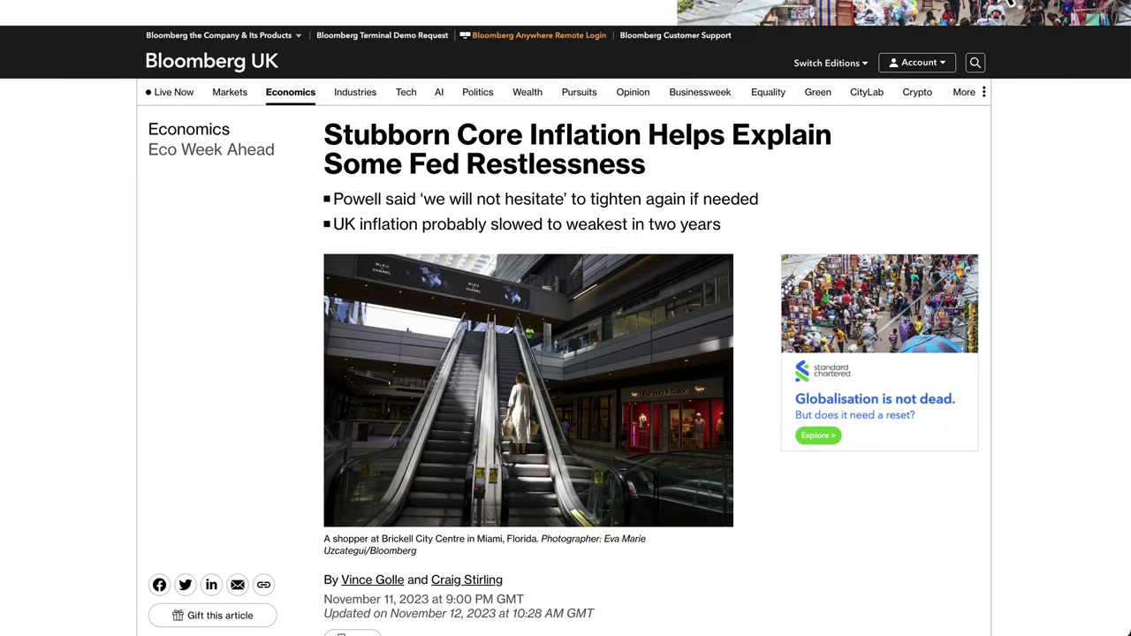
{"action": "left_click", "coordinate": [1008, 6]}
{"action": "left_click", "coordinate": [920, 127]}
{"action": "scroll", "coordinate": [574, 178], "scroll_direction": "down", "scroll_amount": 7}
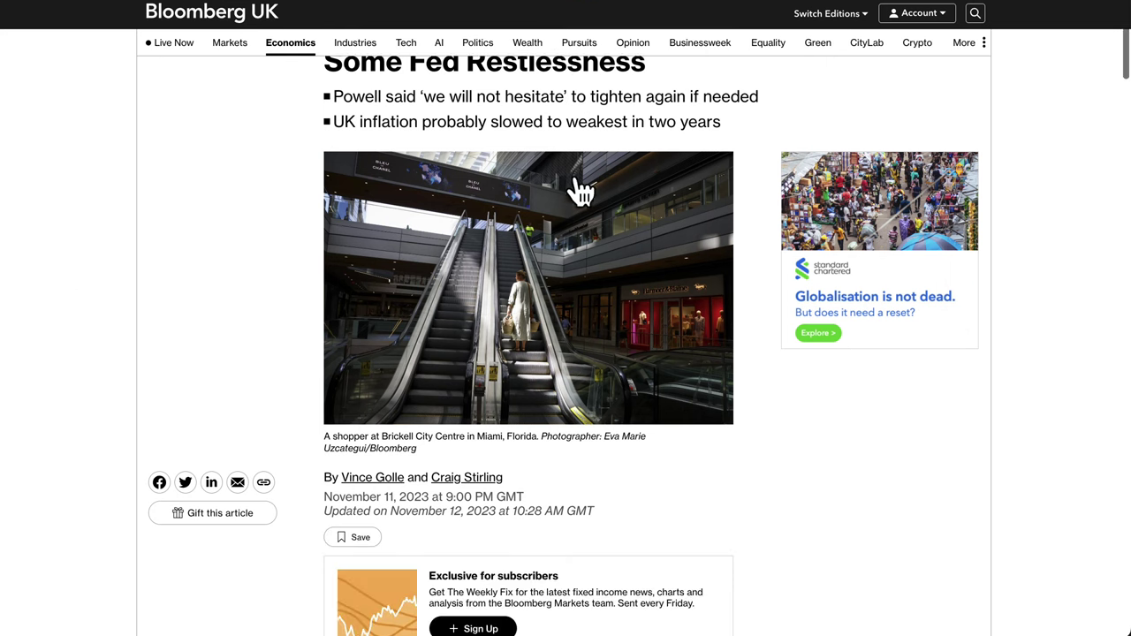
{"action": "mouse_move", "coordinate": [413, 194]}
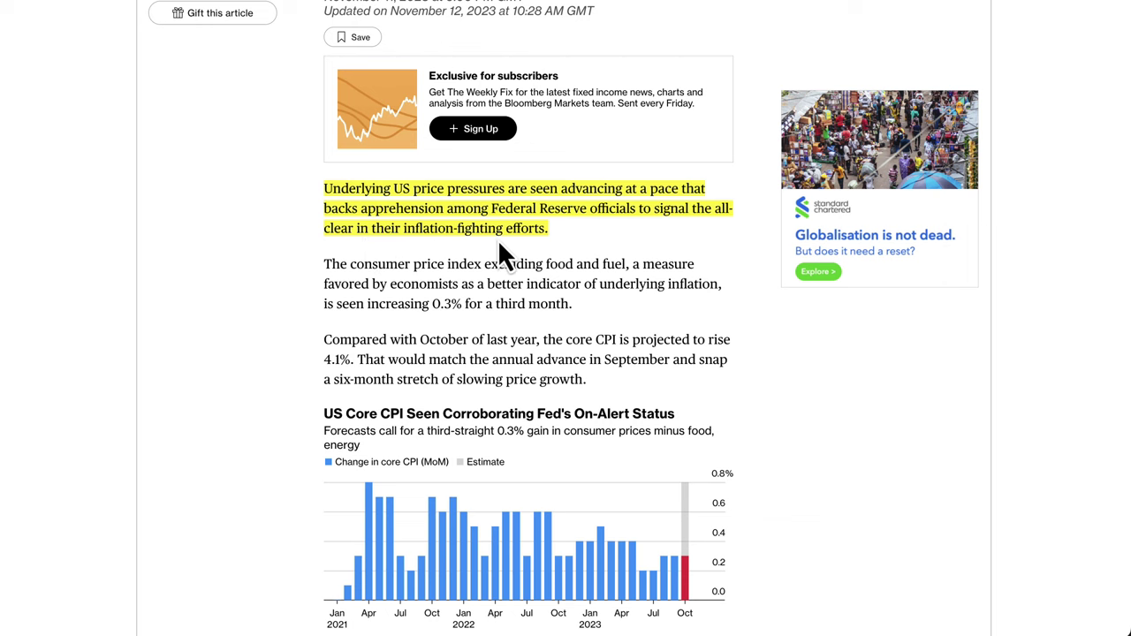
Examine the article's US core CPI chart and its highlighted passages on the Fed's inflation goal and Powell's tightening remarks.
{"action": "scroll", "coordinate": [655, 309], "scroll_direction": "down", "scroll_amount": 6}
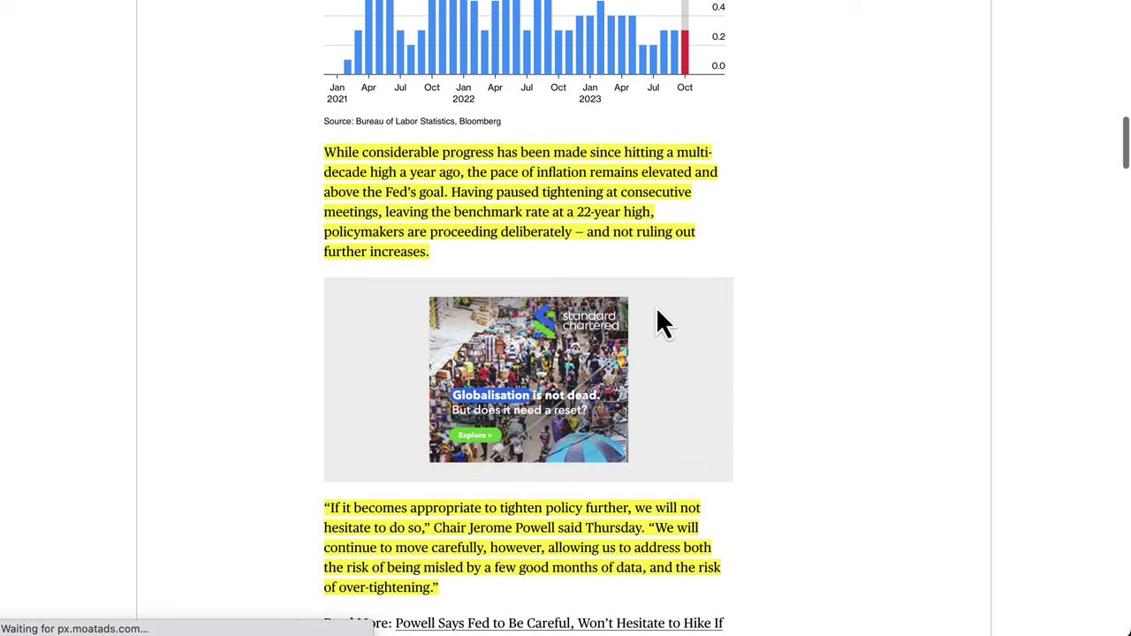
{"action": "scroll", "coordinate": [656, 309], "scroll_direction": "up", "scroll_amount": 2}
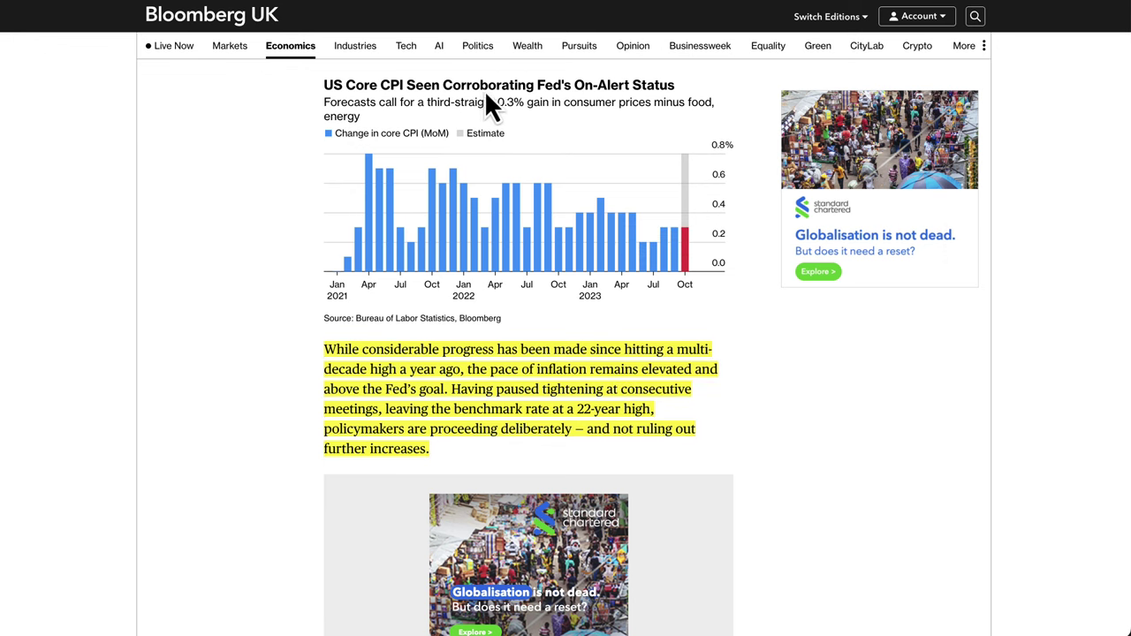
{"action": "mouse_move", "coordinate": [353, 366]}
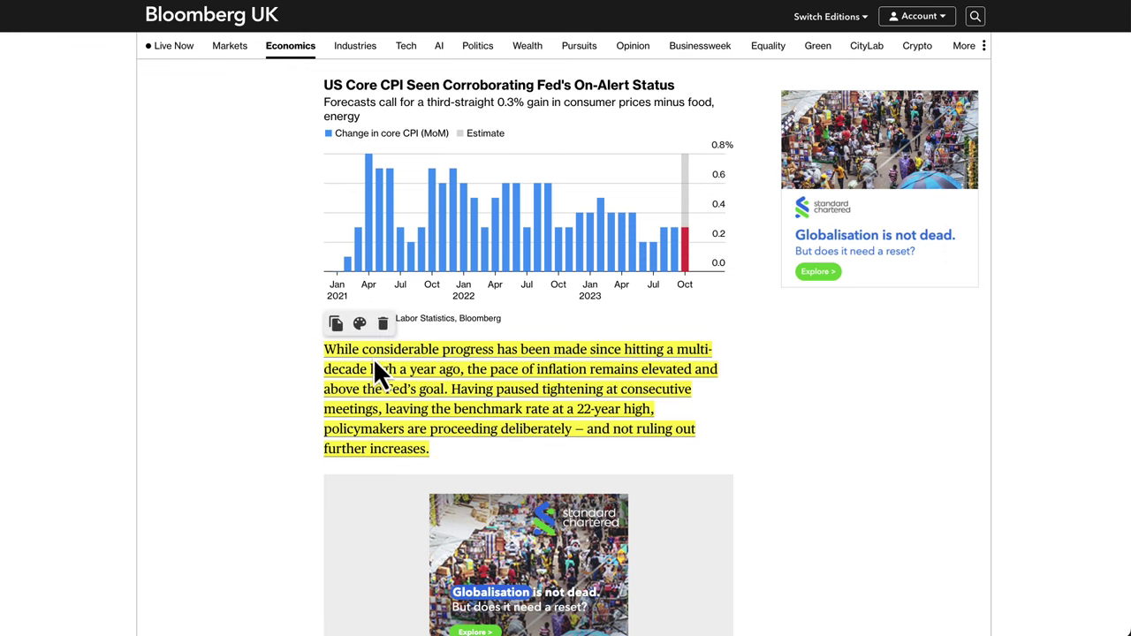
{"action": "scroll", "coordinate": [541, 378], "scroll_direction": "down", "scroll_amount": 1}
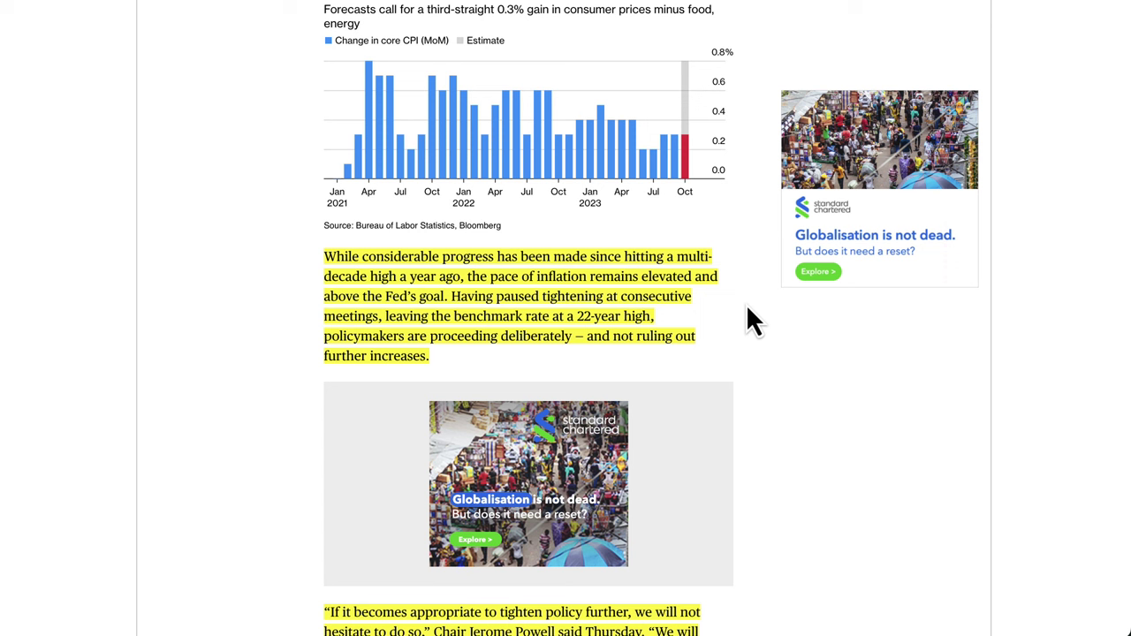
{"action": "scroll", "coordinate": [746, 309], "scroll_direction": "down", "scroll_amount": 2}
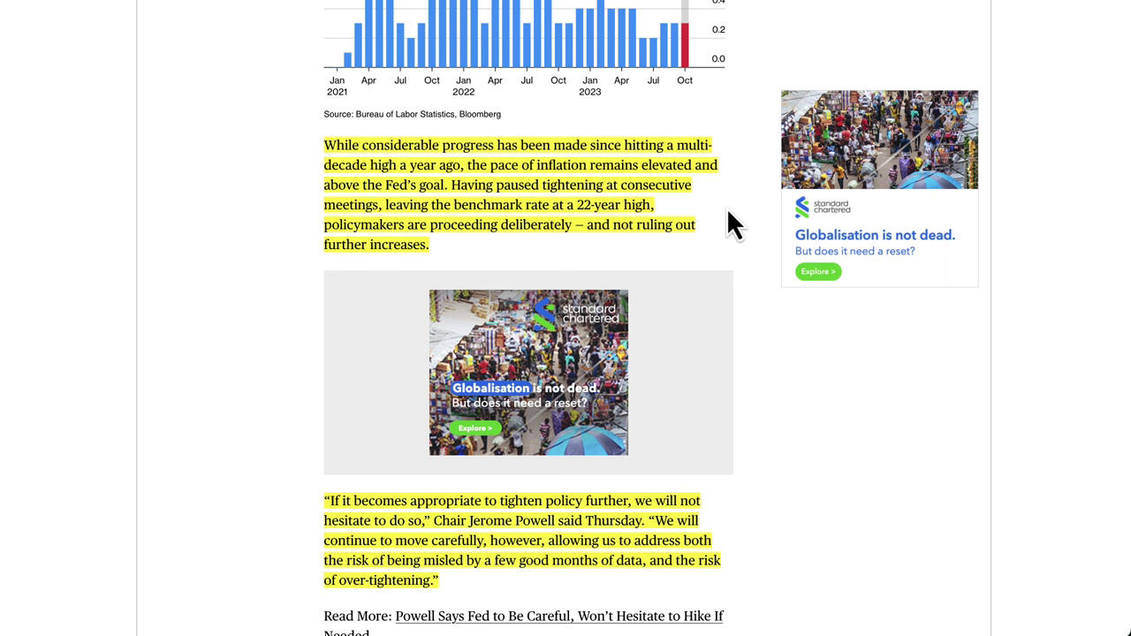
{"action": "scroll", "coordinate": [726, 208], "scroll_direction": "up", "scroll_amount": 2}
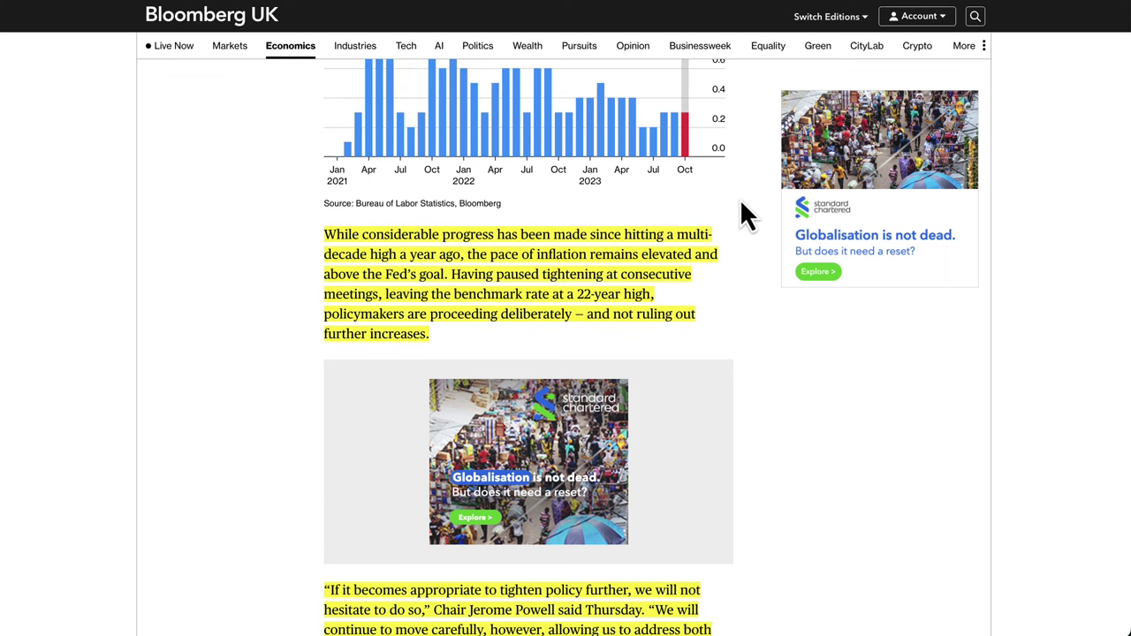
{"action": "scroll", "coordinate": [764, 363], "scroll_direction": "down", "scroll_amount": 5}
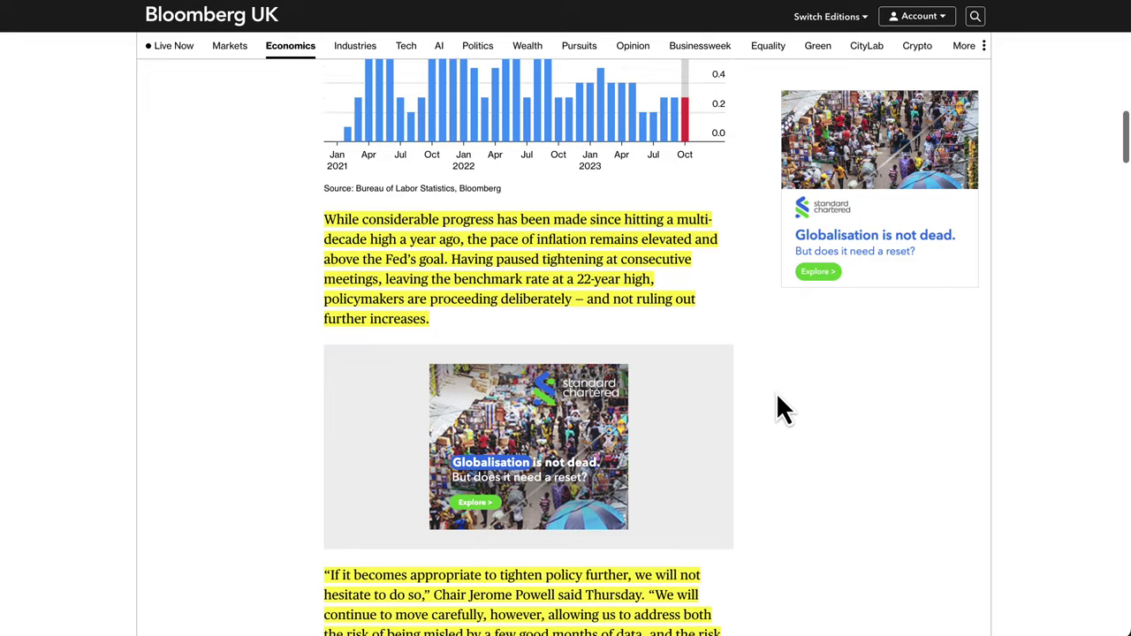
{"action": "scroll", "coordinate": [763, 442], "scroll_direction": "down", "scroll_amount": 1}
{"action": "mouse_move", "coordinate": [517, 294]}
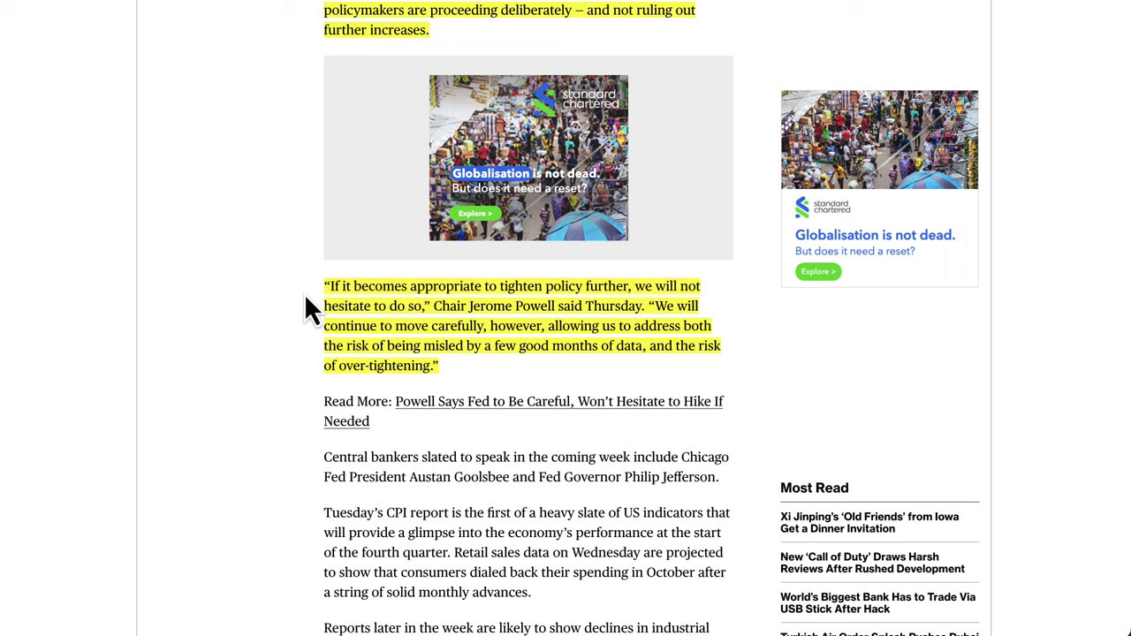
{"action": "scroll", "coordinate": [306, 297], "scroll_direction": "up", "scroll_amount": 3}
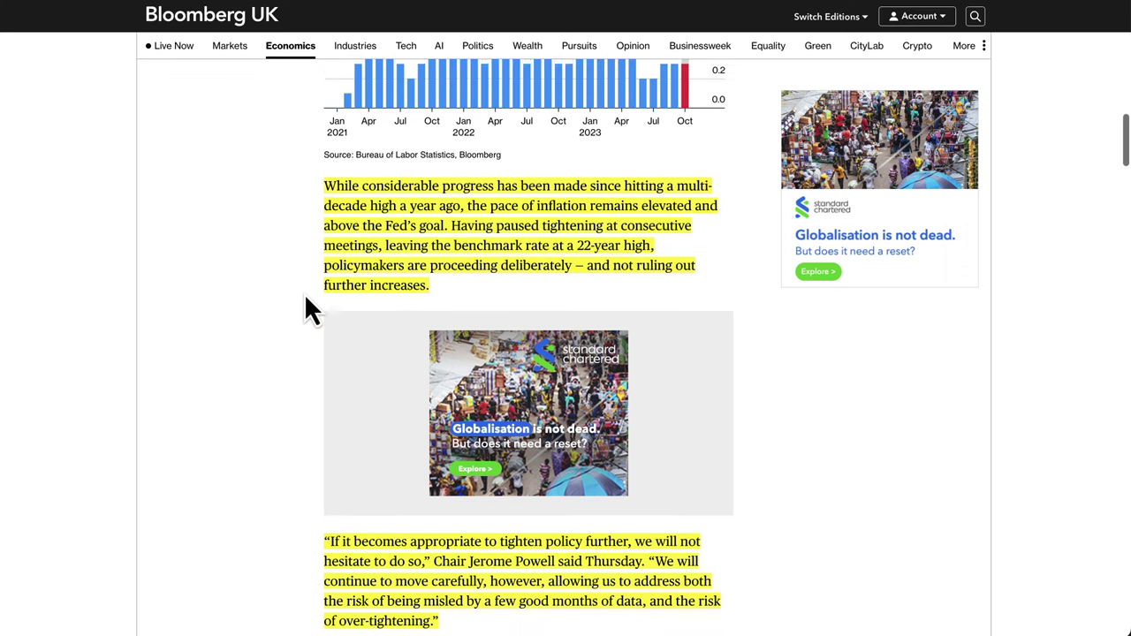
{"action": "scroll", "coordinate": [289, 262], "scroll_direction": "up", "scroll_amount": 3}
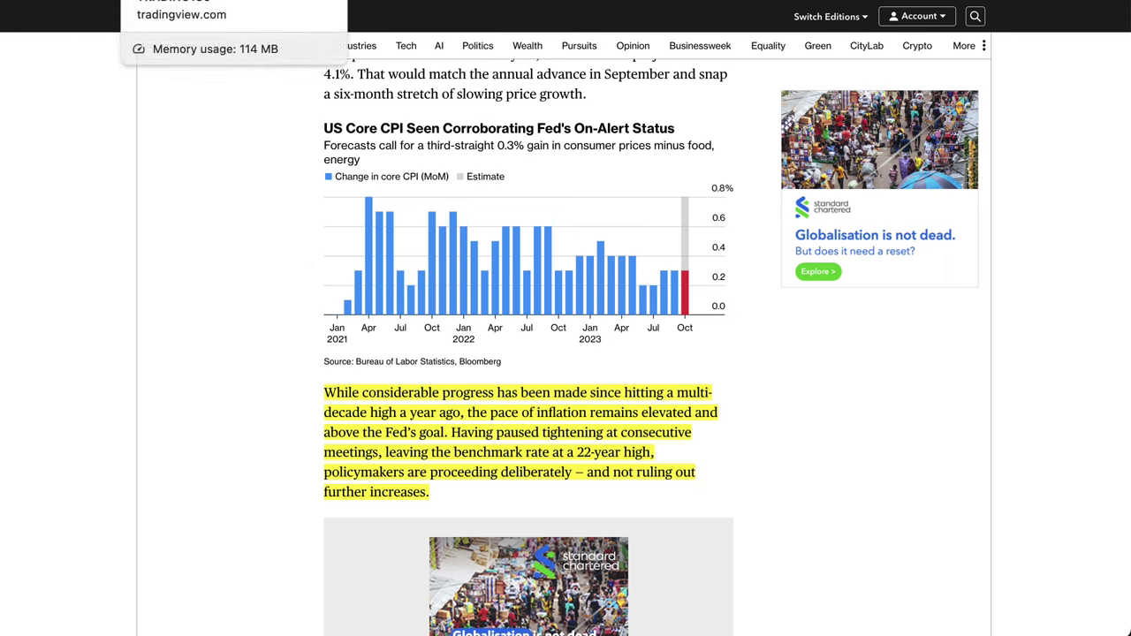
Switch back to the TradingView DXY chart and move the new path's low point to about 104.465 on 16 Nov.
{"action": "left_click", "coordinate": [221, 0]}
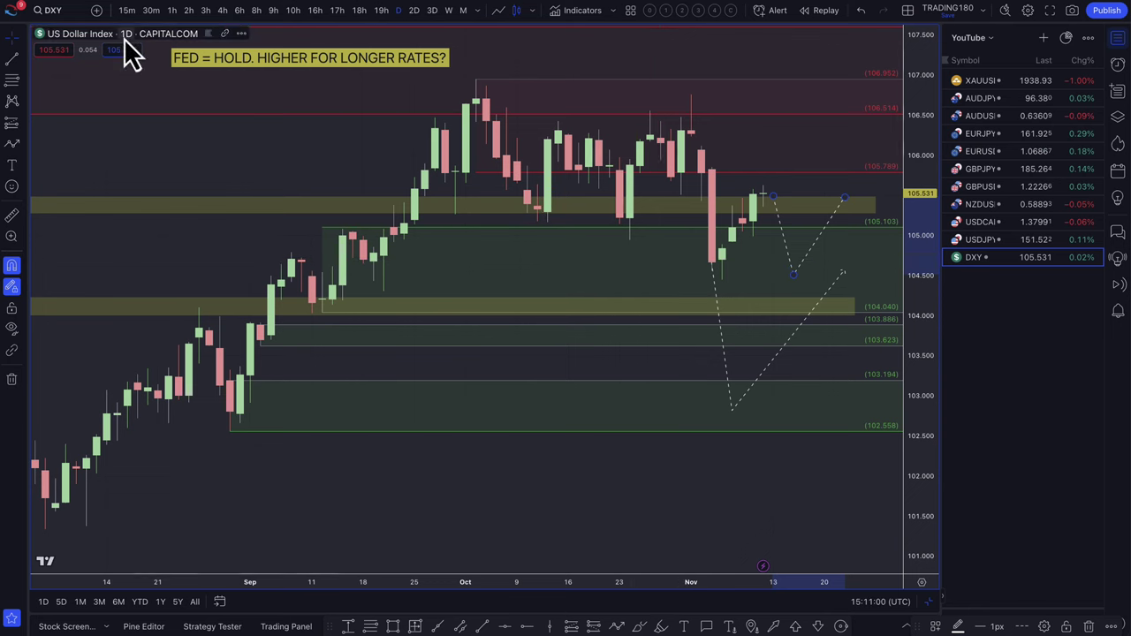
{"action": "right_click", "coordinate": [795, 240]}
{"action": "left_click", "coordinate": [792, 187]}
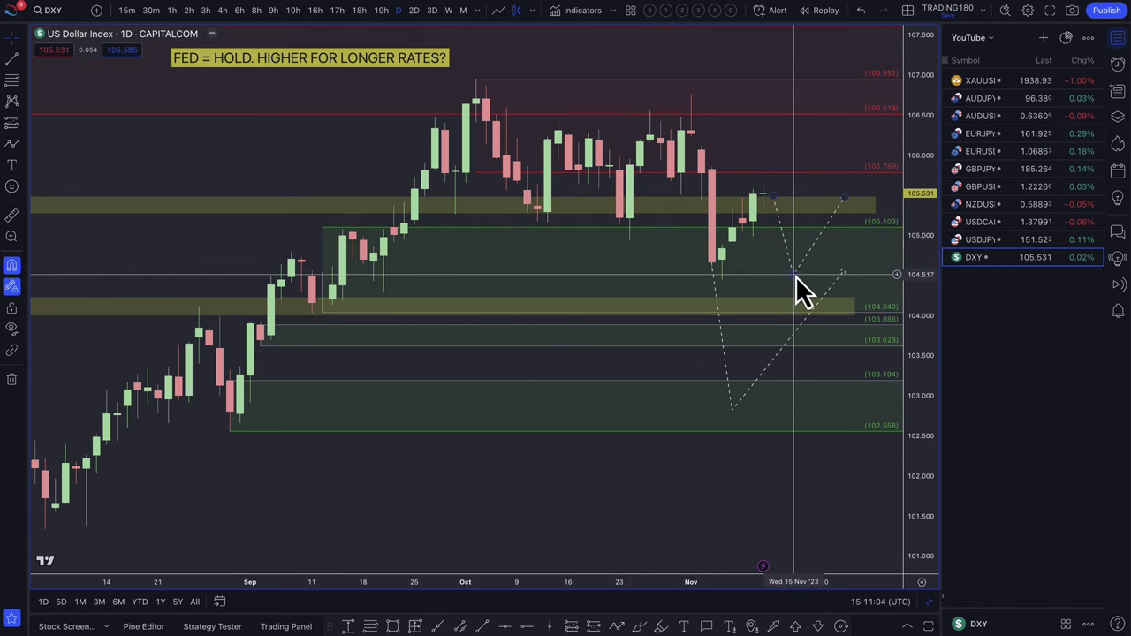
{"action": "left_click_drag", "start_coordinate": [795, 275], "coordinate": [803, 279]}
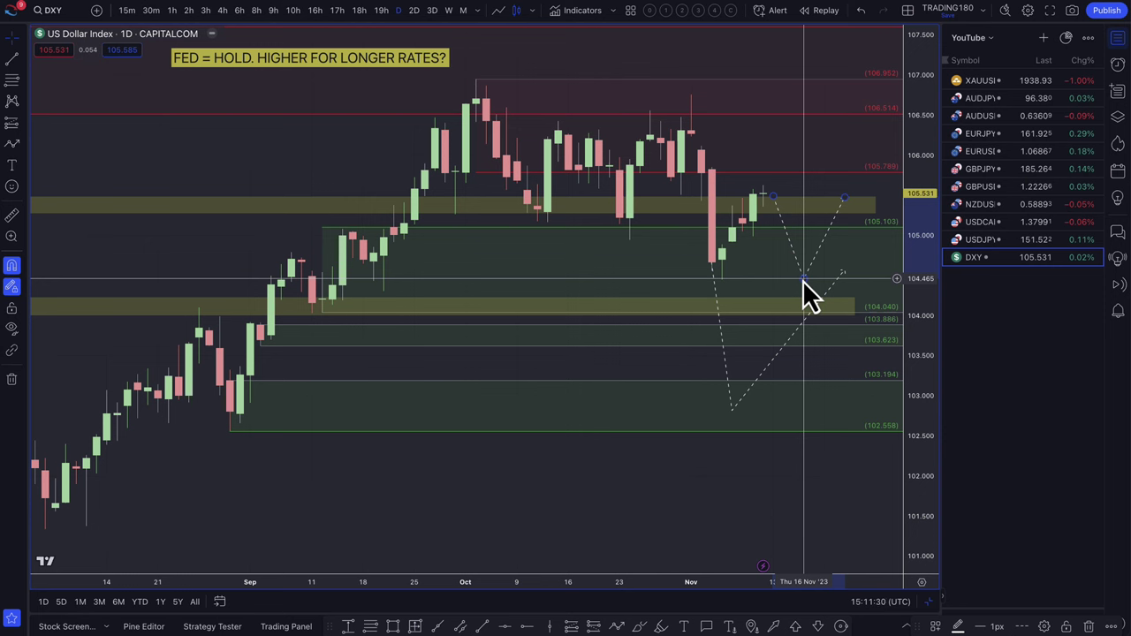
Open the USDJPY chart and shift both projection paths' low points one day later, at about 147.27 and 148.38.
{"action": "left_click", "coordinate": [986, 240]}
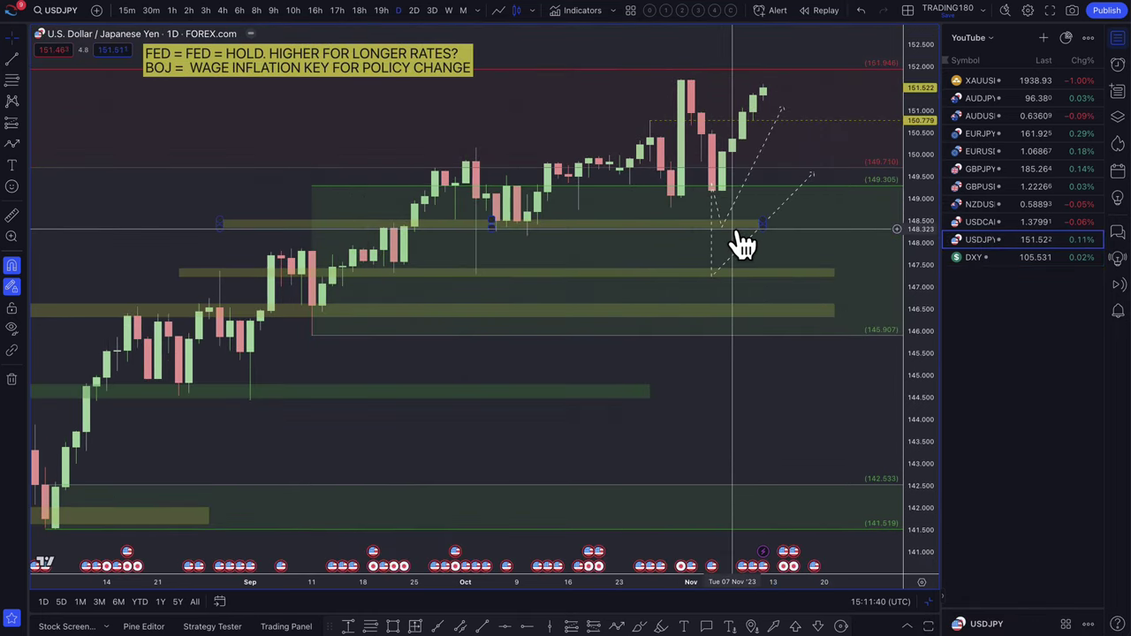
{"action": "scroll", "coordinate": [734, 245], "scroll_direction": "up", "scroll_amount": 3}
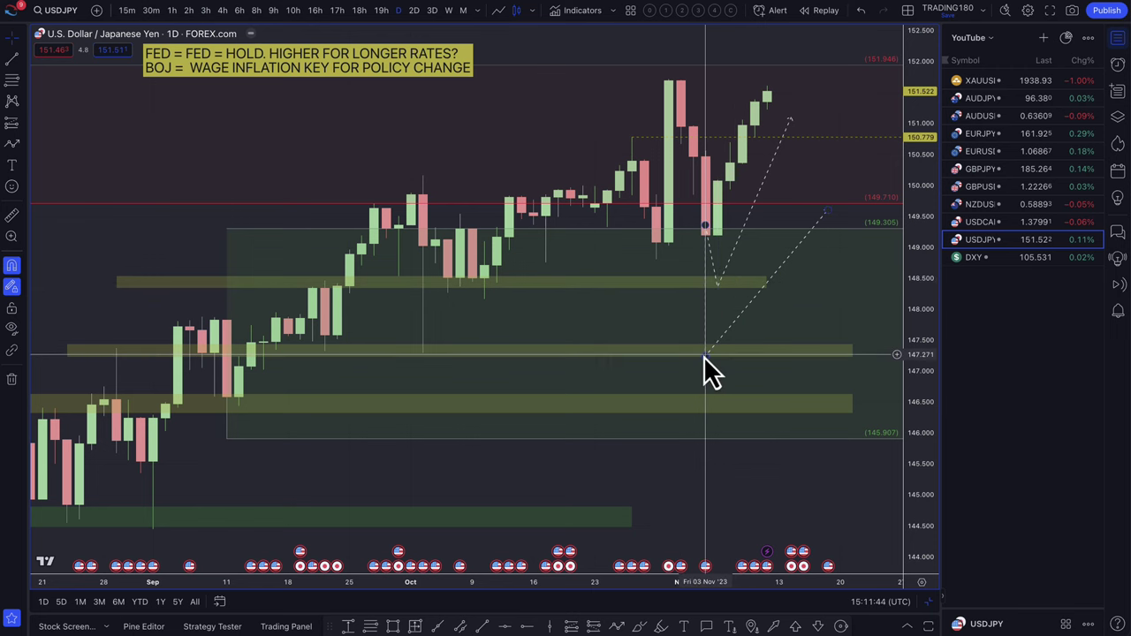
{"action": "left_click_drag", "start_coordinate": [706, 357], "coordinate": [716, 356]}
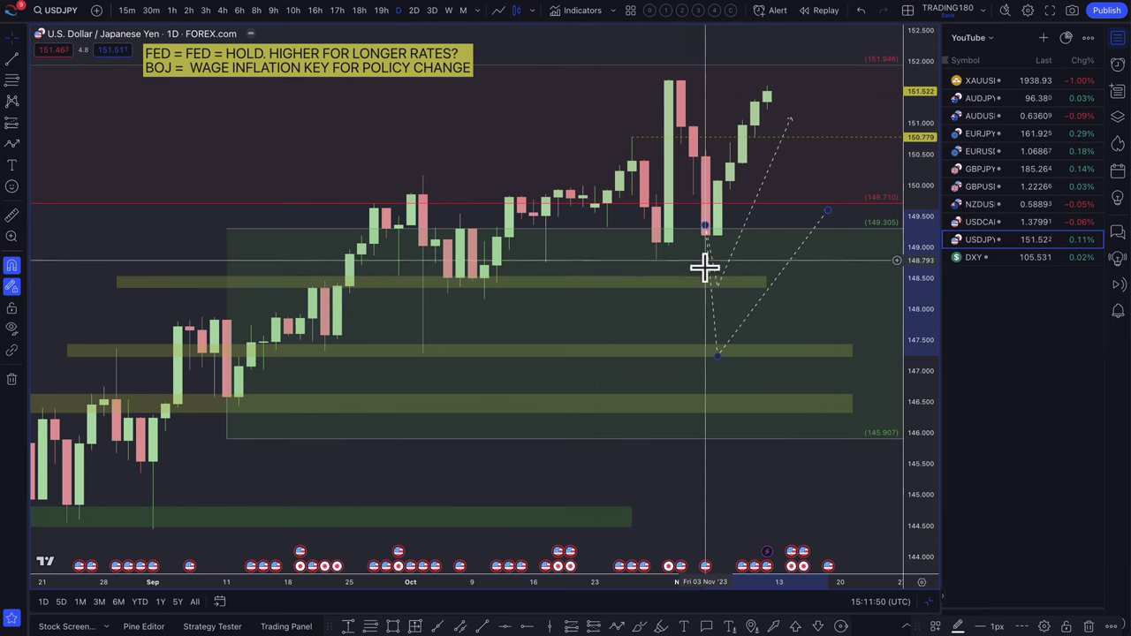
{"action": "left_click_drag", "start_coordinate": [719, 285], "coordinate": [735, 288]}
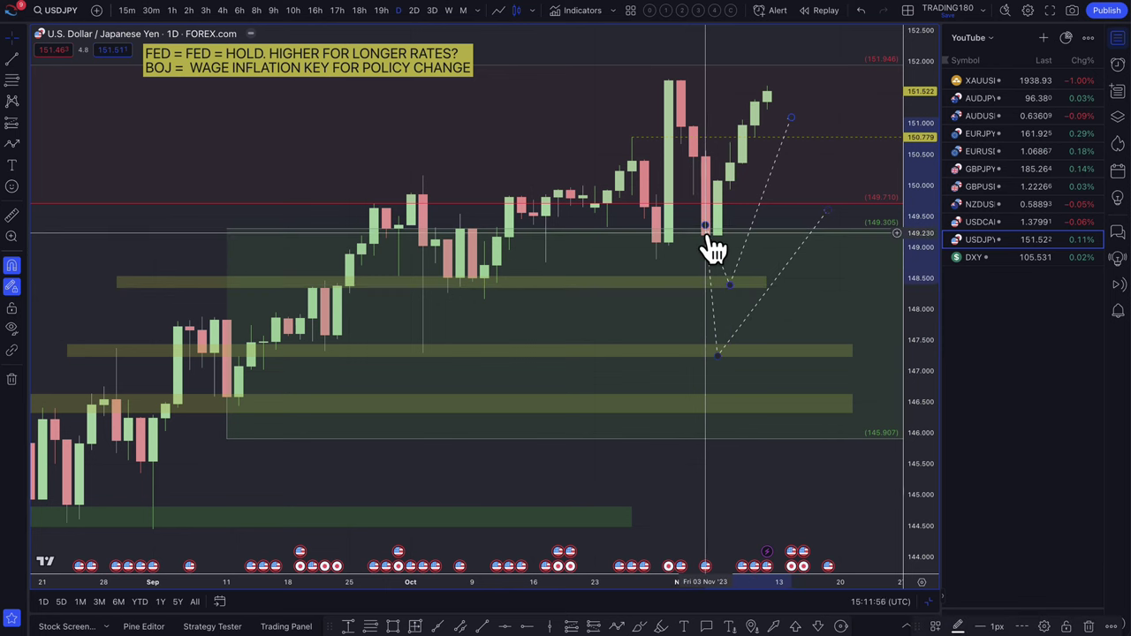
{"action": "mouse_move", "coordinate": [708, 237]}
{"action": "left_mouse_down"}
{"action": "mouse_move", "coordinate": [750, 217]}
{"action": "mouse_move", "coordinate": [752, 121]}
{"action": "mouse_move", "coordinate": [718, 237]}
{"action": "mouse_move", "coordinate": [705, 227]}
{"action": "left_mouse_up"}
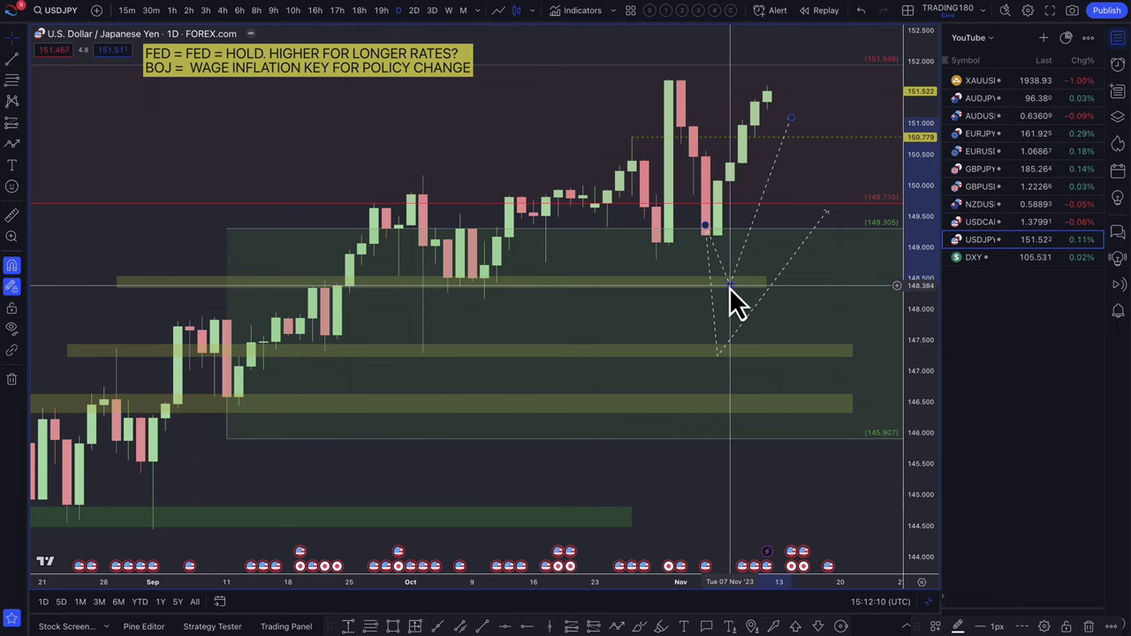
Remove the dashed yellow level at 150.779 and lower both projection paths' start points to the bottom of the 3 Nov candle.
{"action": "left_click", "coordinate": [810, 145]}
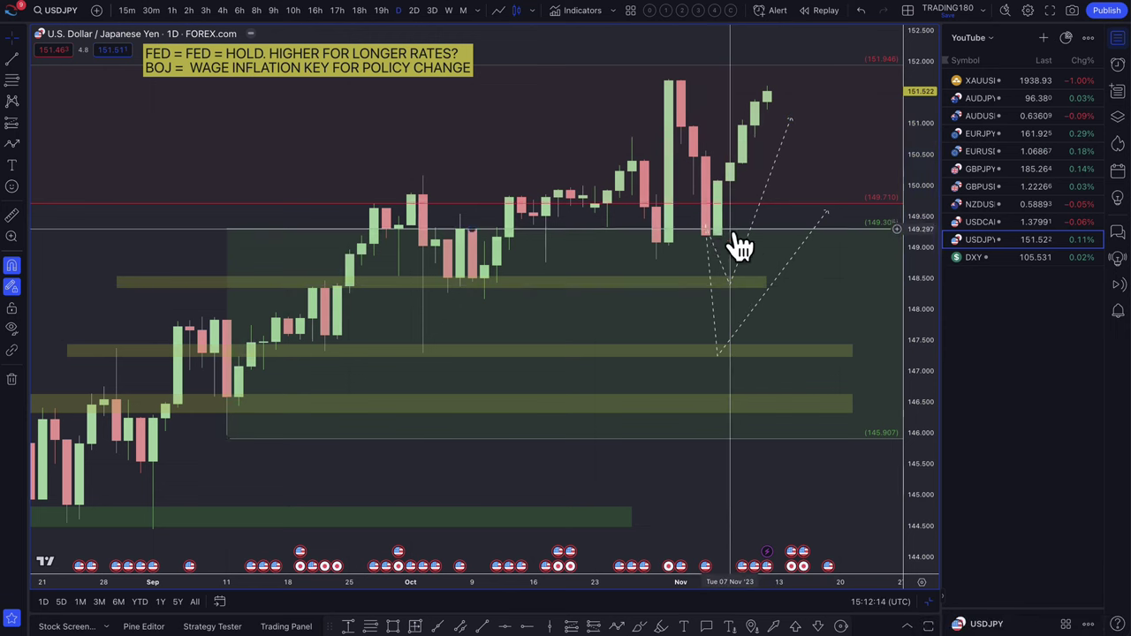
{"action": "left_click_drag", "start_coordinate": [717, 237], "coordinate": [705, 227]}
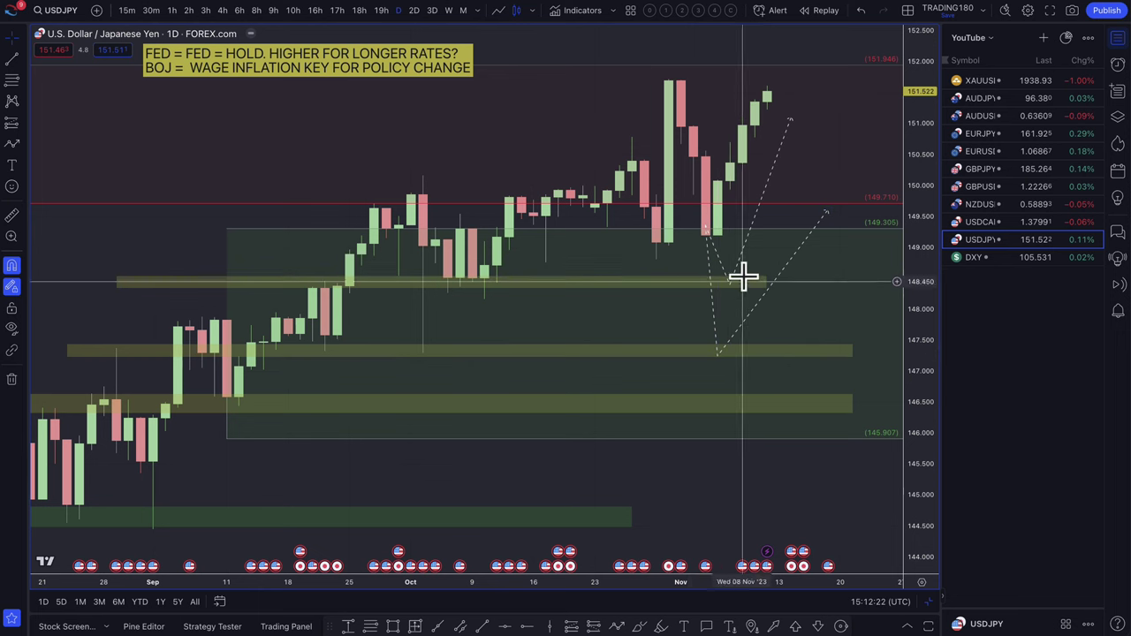
{"action": "left_click", "coordinate": [717, 350]}
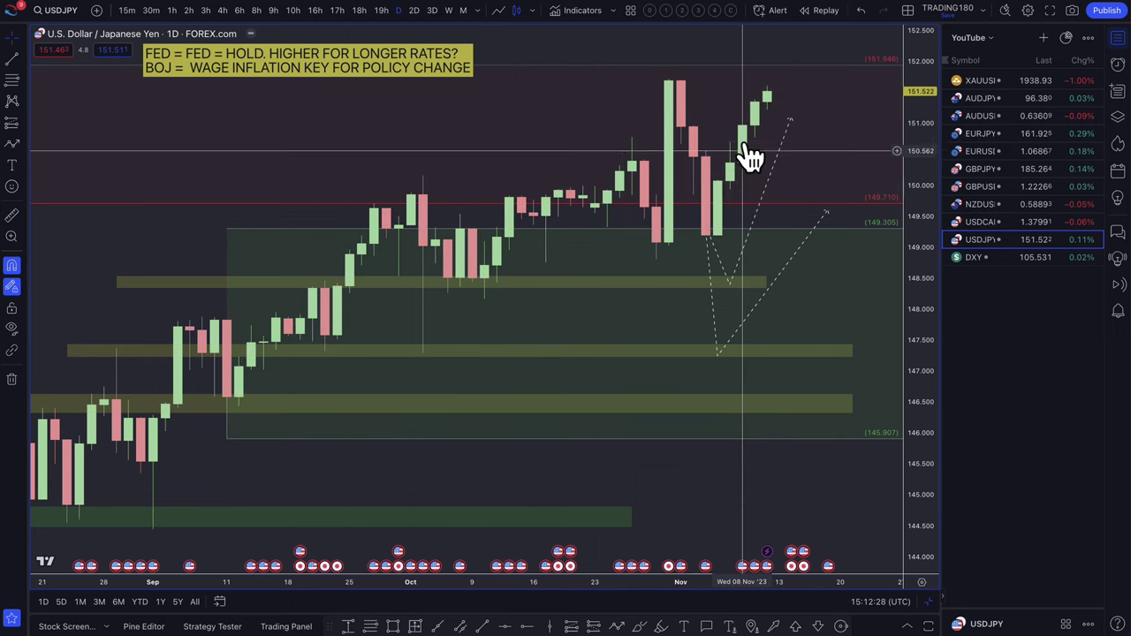
Examine the recent USDJPY candles and the details of the inflation and trade-balance events due on 14 and 15 Nov.
{"action": "scroll", "coordinate": [763, 144], "scroll_direction": "down", "scroll_amount": 4}
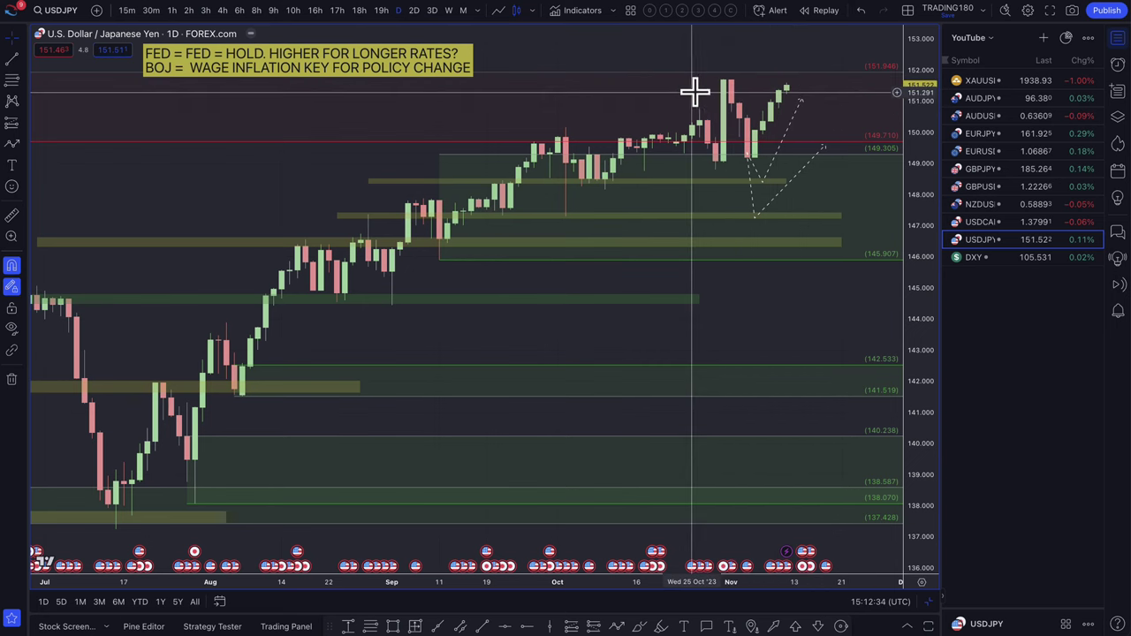
{"action": "scroll", "coordinate": [850, 330], "scroll_direction": "up", "scroll_amount": 5}
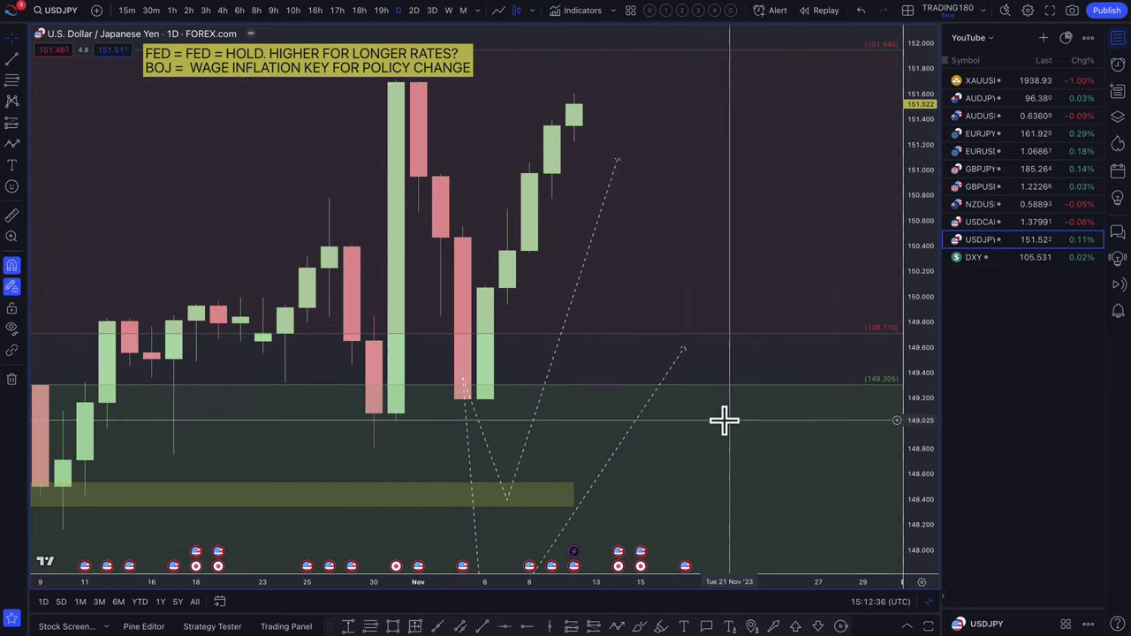
{"action": "mouse_move", "coordinate": [622, 552]}
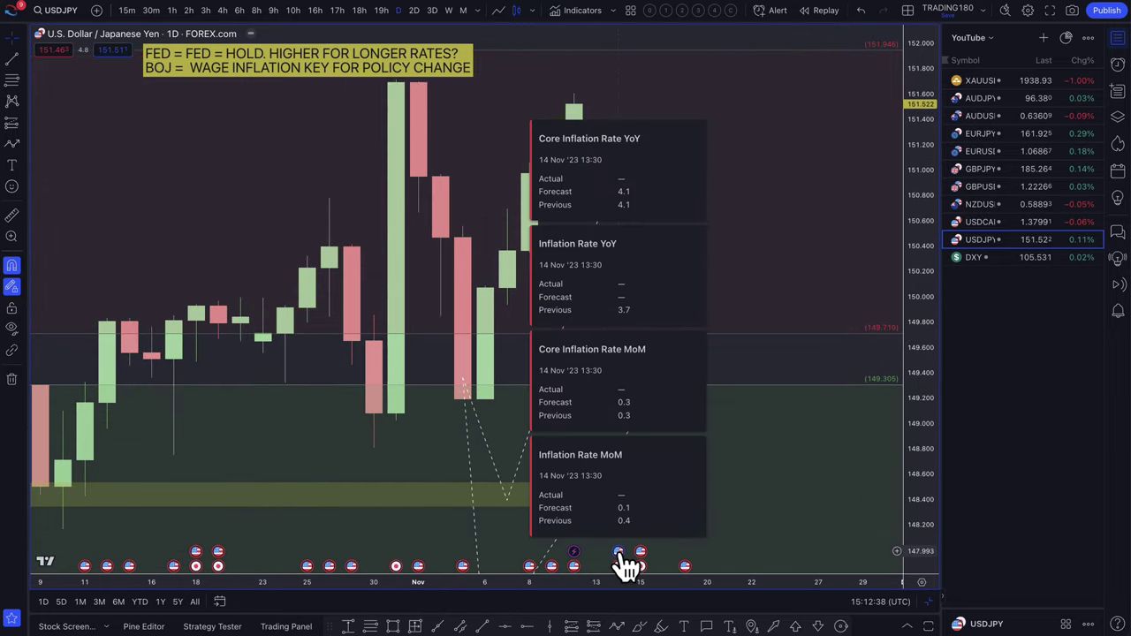
{"action": "mouse_move", "coordinate": [624, 573]}
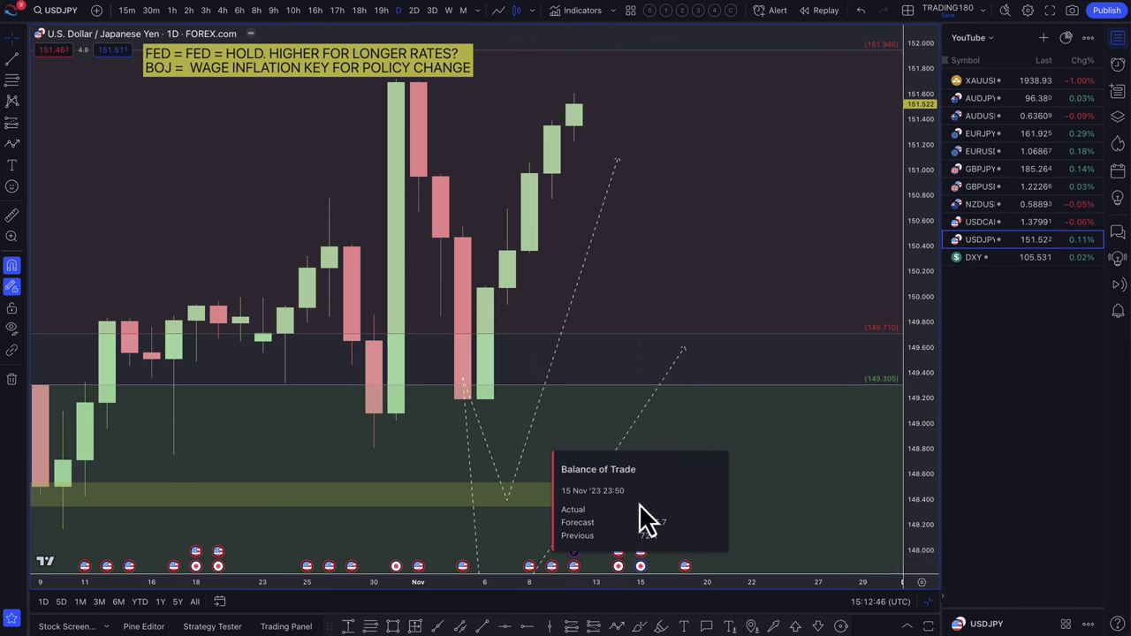
{"action": "scroll", "coordinate": [556, 411], "scroll_direction": "left", "scroll_amount": 5}
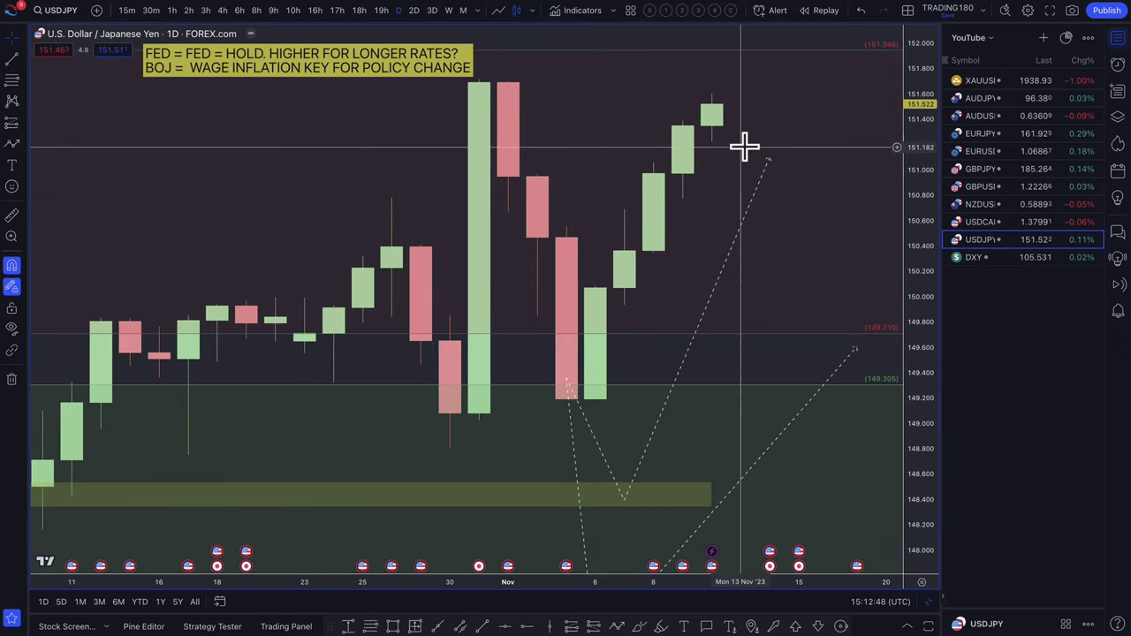
{"action": "scroll", "coordinate": [744, 146], "scroll_direction": "down", "scroll_amount": 6}
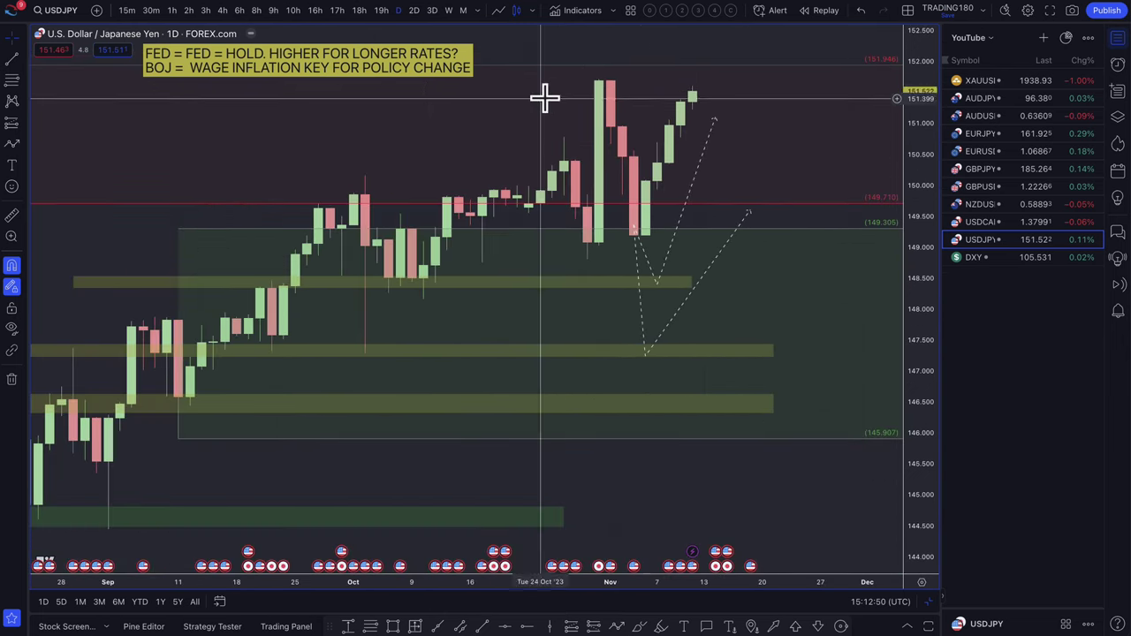
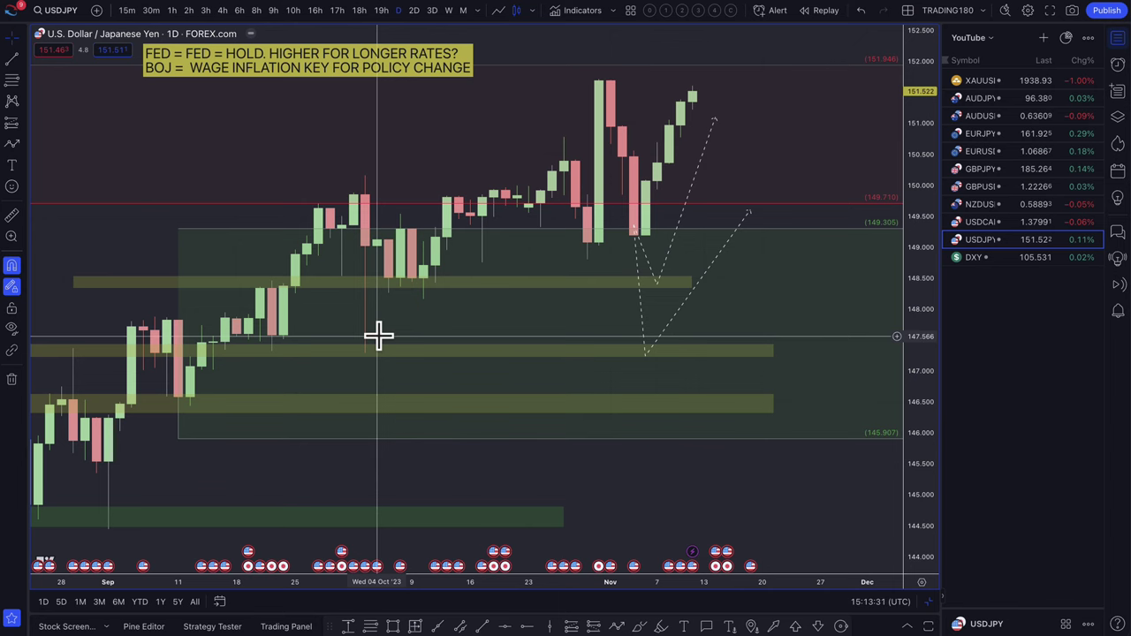
Examine the USDJPY daily chart back to the October 2022 high, comparing the latest candles with the red 149.710–151.946 zone.
{"action": "scroll", "coordinate": [457, 353], "scroll_direction": "down", "scroll_amount": 5}
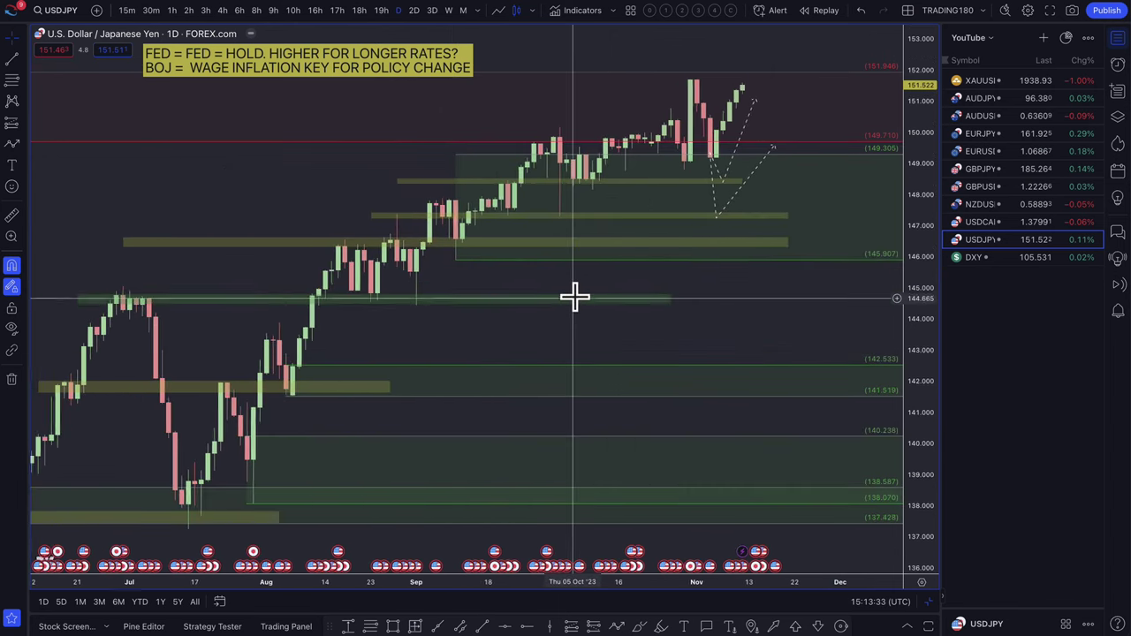
{"action": "scroll", "coordinate": [574, 297], "scroll_direction": "up", "scroll_amount": 1}
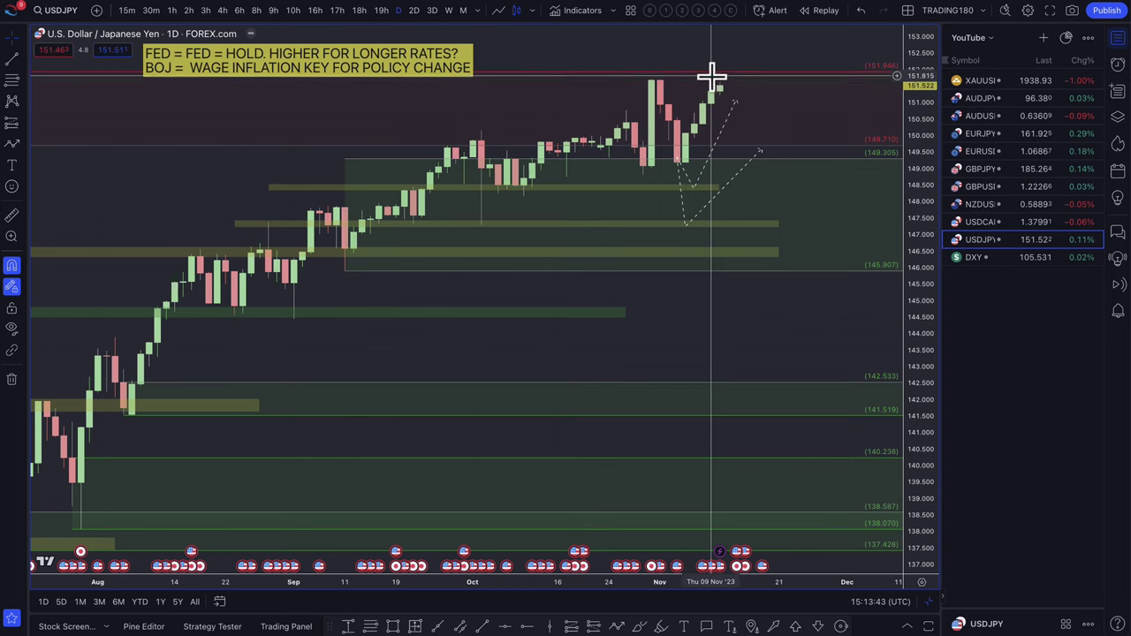
{"action": "scroll", "coordinate": [724, 98], "scroll_direction": "down", "scroll_amount": 6}
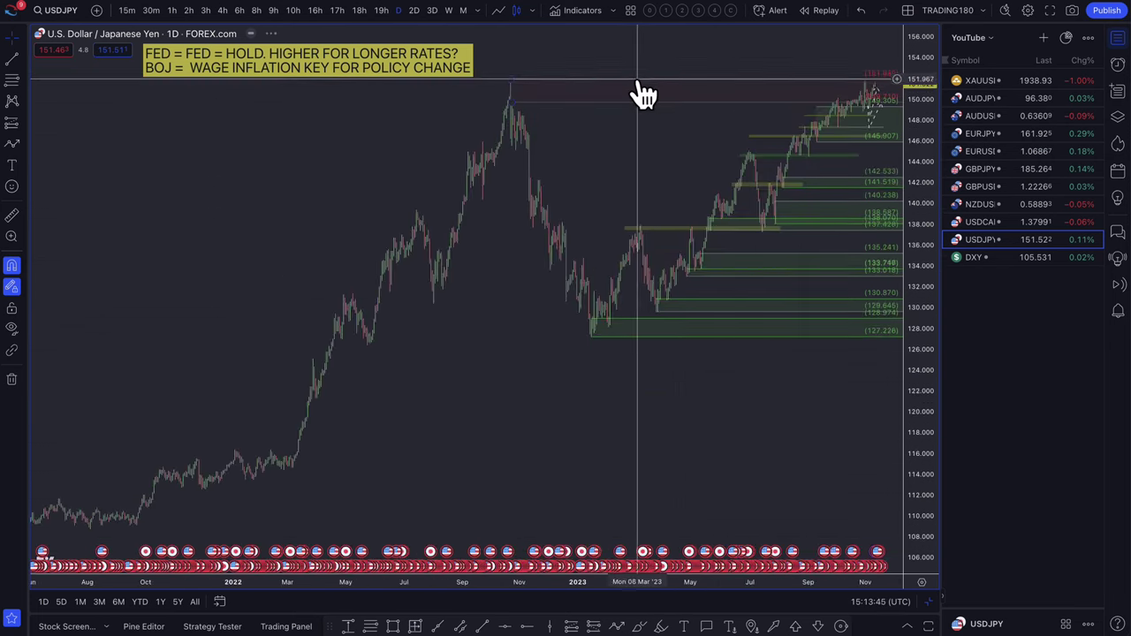
{"action": "scroll", "coordinate": [618, 92], "scroll_direction": "up", "scroll_amount": 2}
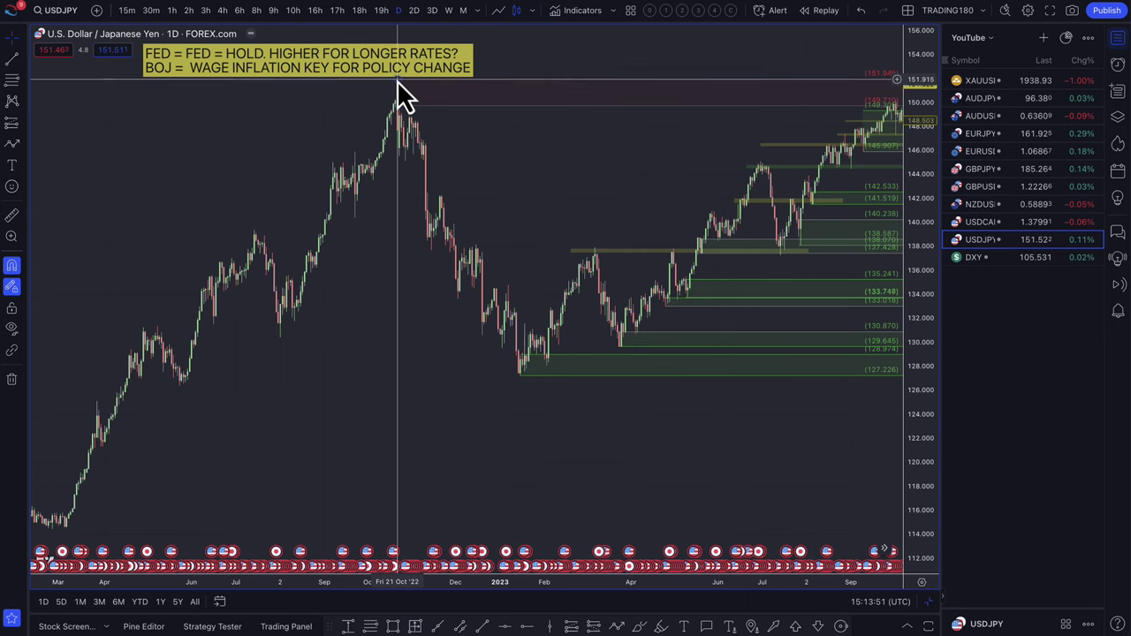
{"action": "scroll", "coordinate": [638, 120], "scroll_direction": "right", "scroll_amount": 1}
{"action": "scroll", "coordinate": [638, 124], "scroll_direction": "up", "scroll_amount": 5}
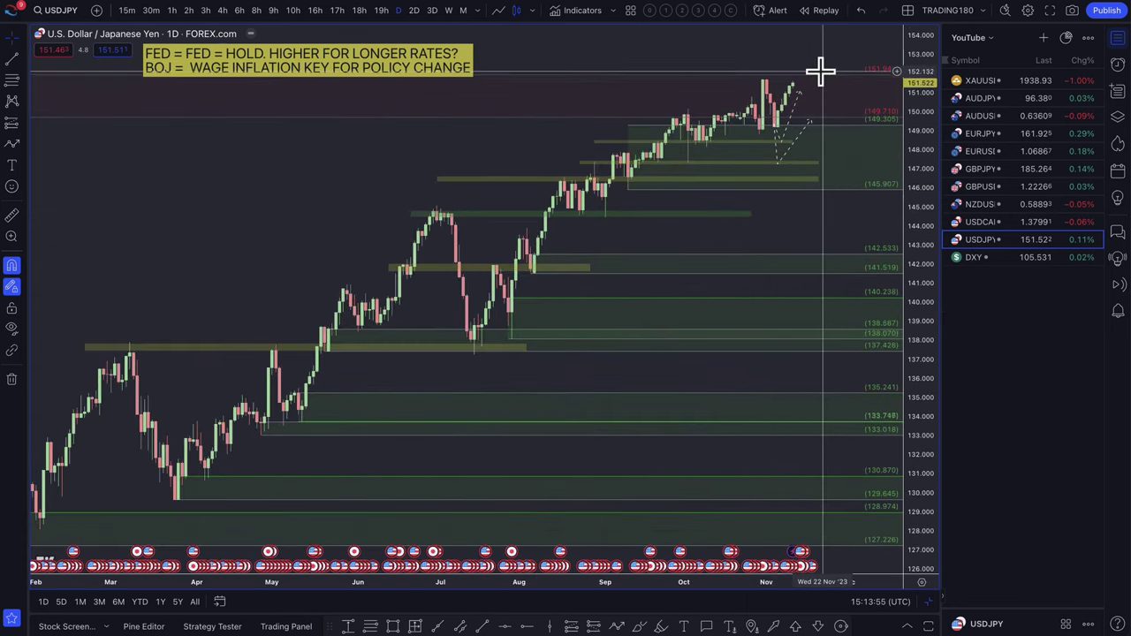
{"action": "scroll", "coordinate": [826, 84], "scroll_direction": "up", "scroll_amount": 3}
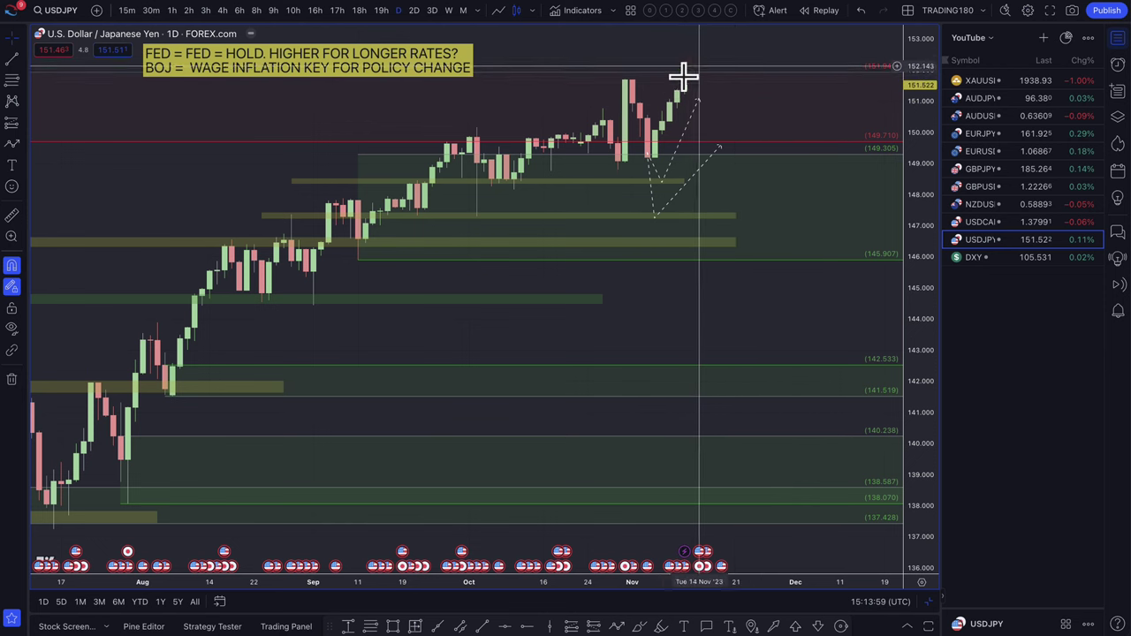
Open the USDCAD chart and remove the green demand zone whose upper edge is at 1.37155.
{"action": "left_click", "coordinate": [1006, 220]}
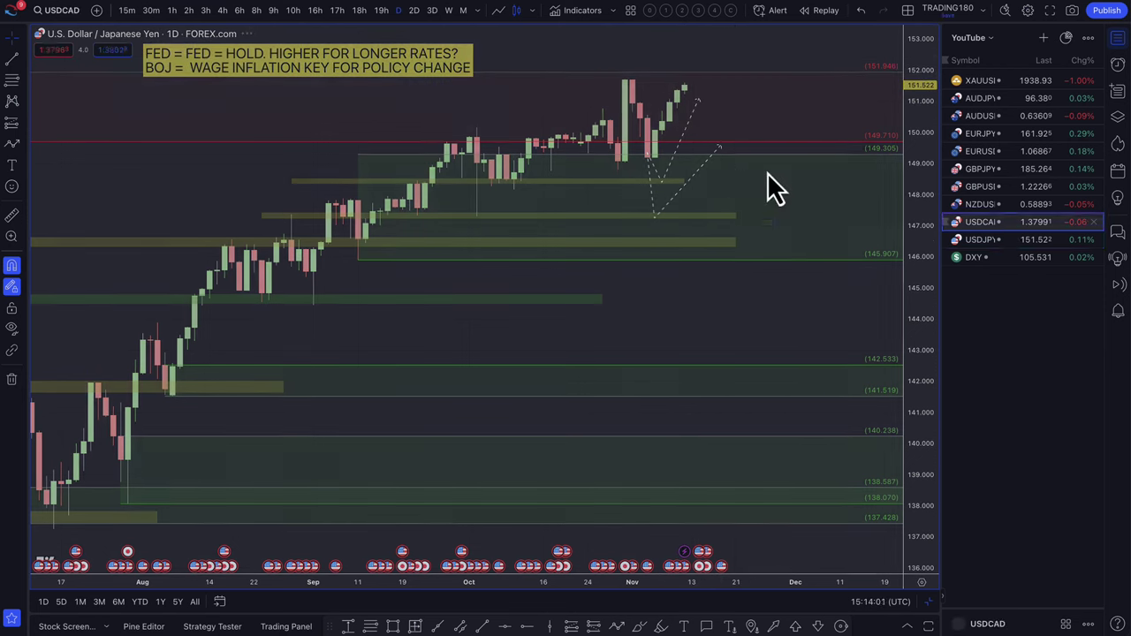
{"action": "scroll", "coordinate": [626, 292], "scroll_direction": "up", "scroll_amount": 3}
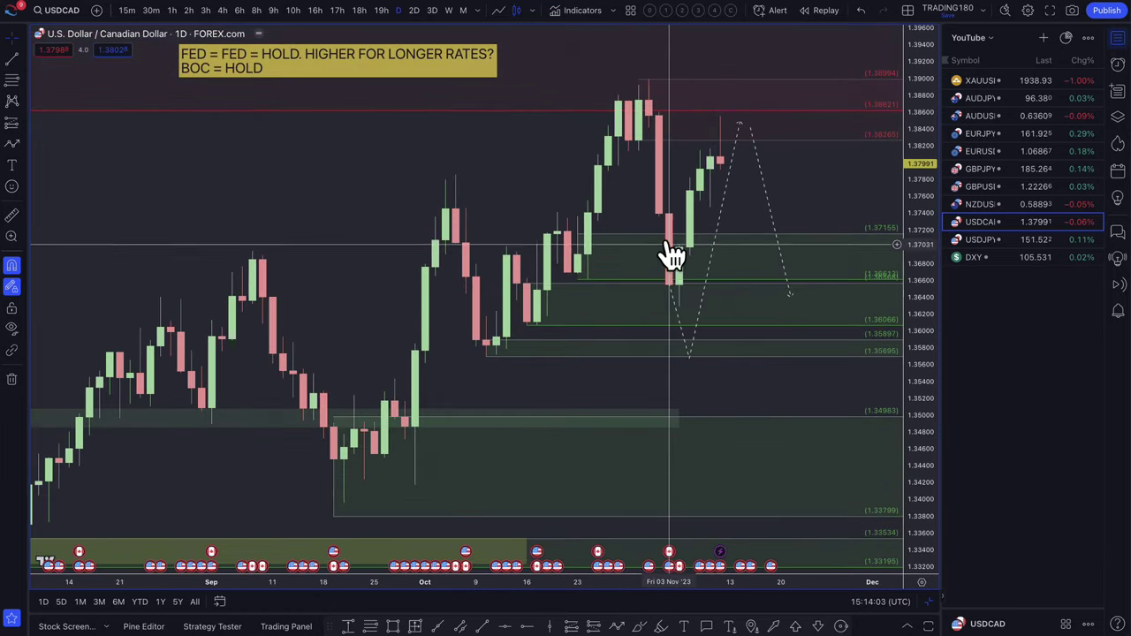
{"action": "left_click_drag", "start_coordinate": [733, 239], "coordinate": [666, 283]}
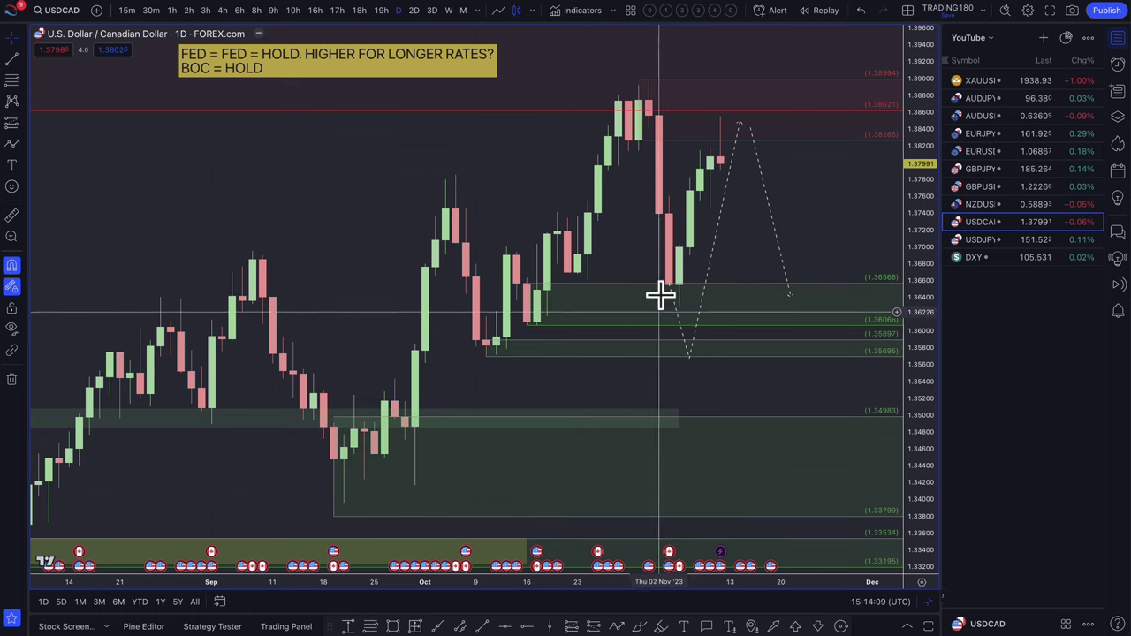
Delete both old dashed projection paths, the falling and rising one and the separate downward one, from the USDCAD chart.
{"action": "left_click", "coordinate": [689, 356]}
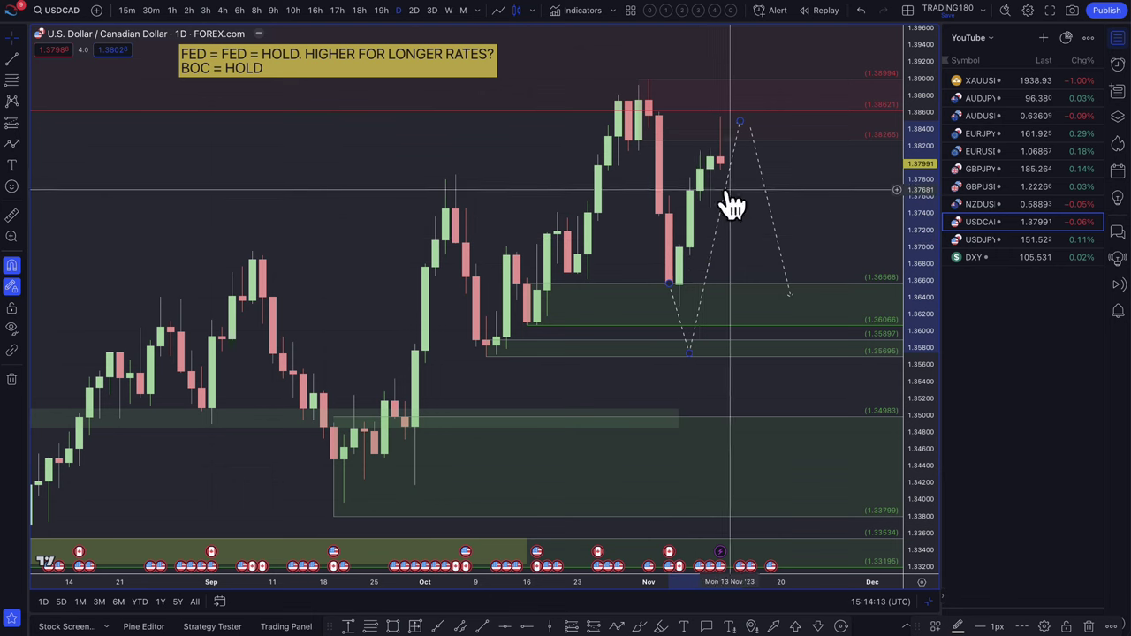
{"action": "scroll", "coordinate": [726, 198], "scroll_direction": "down", "scroll_amount": 2}
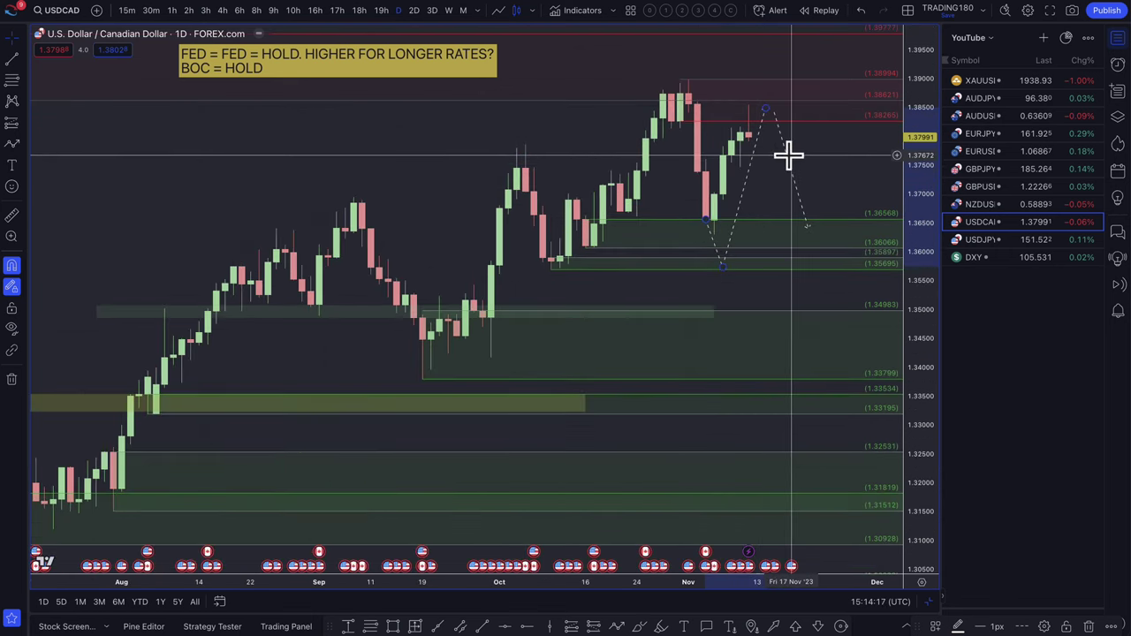
{"action": "key", "text": "ctrl+z"}
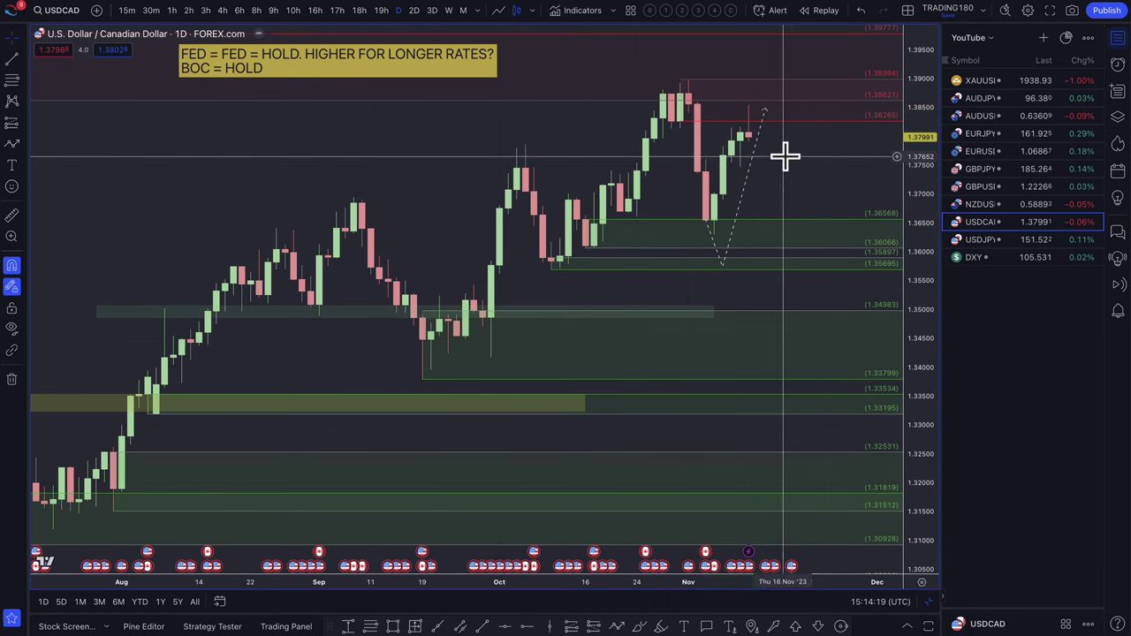
{"action": "key", "text": "ctrl+z"}
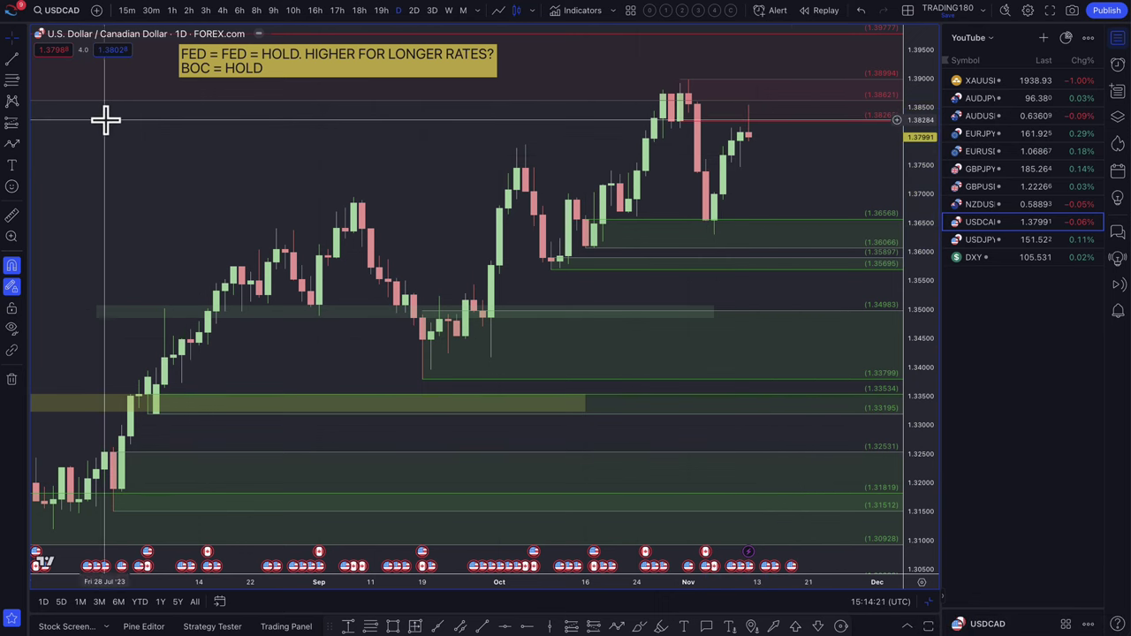
Draw a dashed path from the 10 Nov close down to about 1.349 on 17 Nov and back up to about 1.370.
{"action": "left_click", "coordinate": [11, 143]}
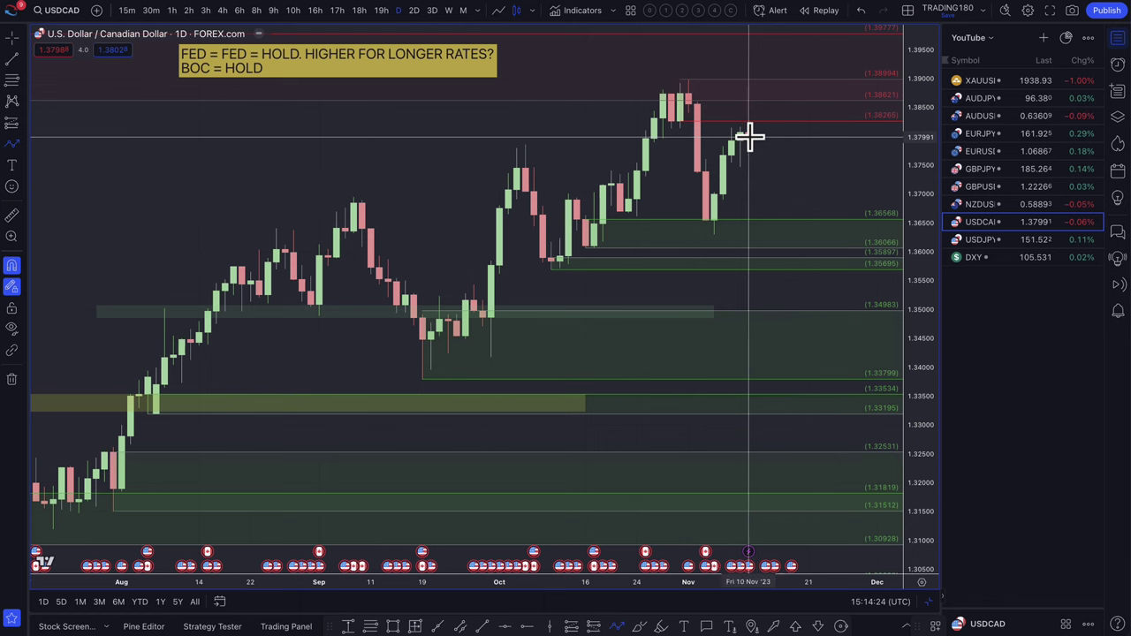
{"action": "left_click", "coordinate": [747, 135]}
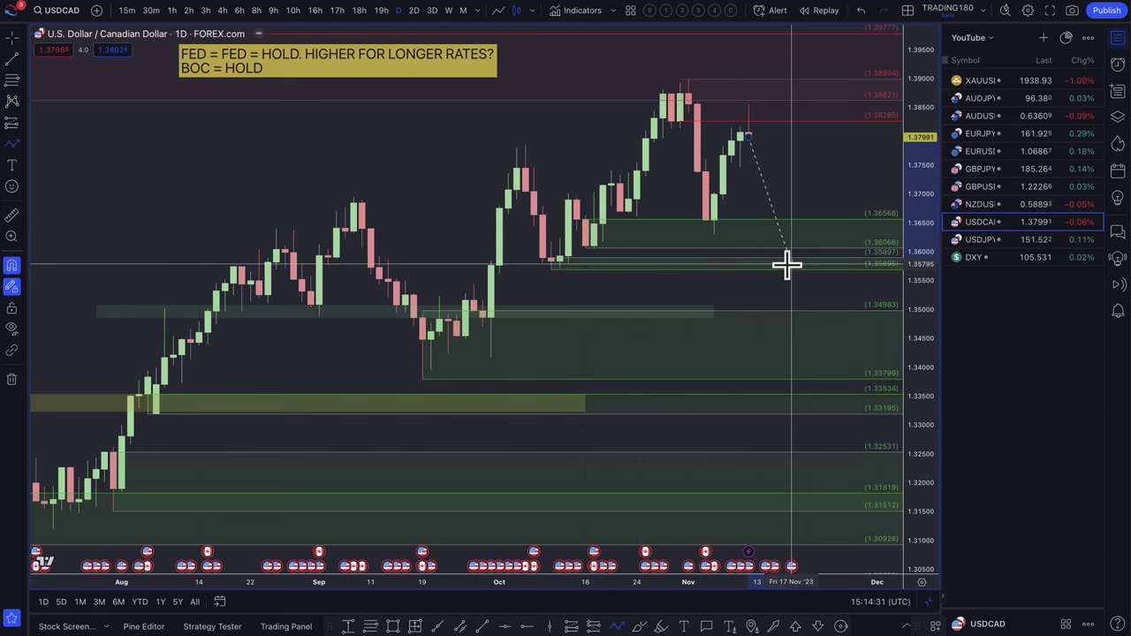
{"action": "left_click", "coordinate": [791, 314]}
{"action": "double_click", "coordinate": [848, 196]}
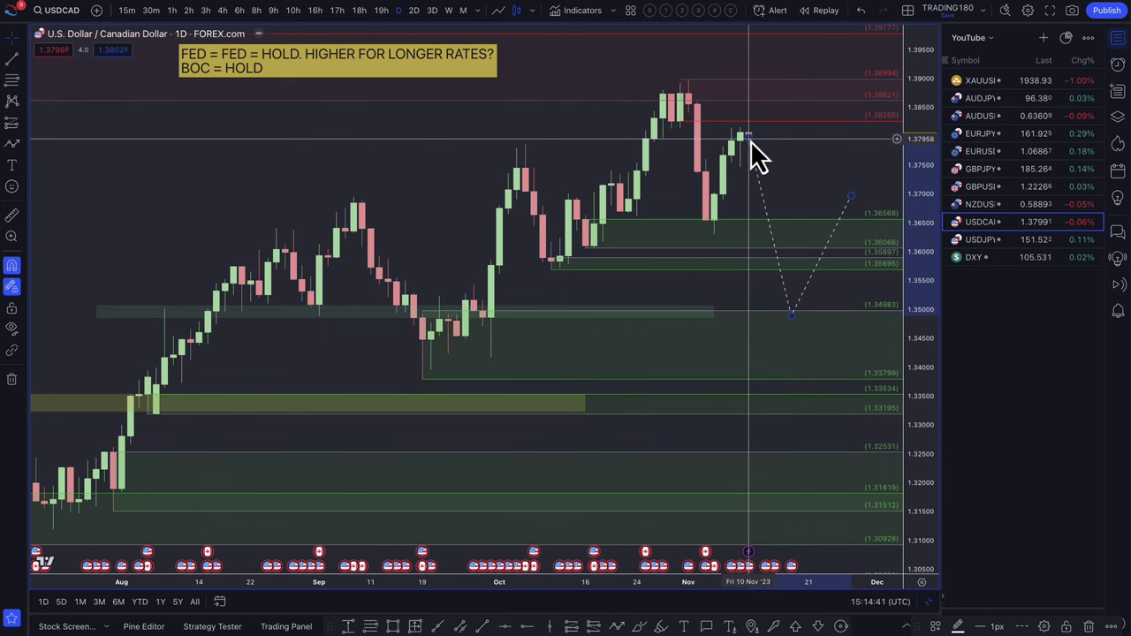
{"action": "scroll", "coordinate": [750, 140], "scroll_direction": "up", "scroll_amount": 3}
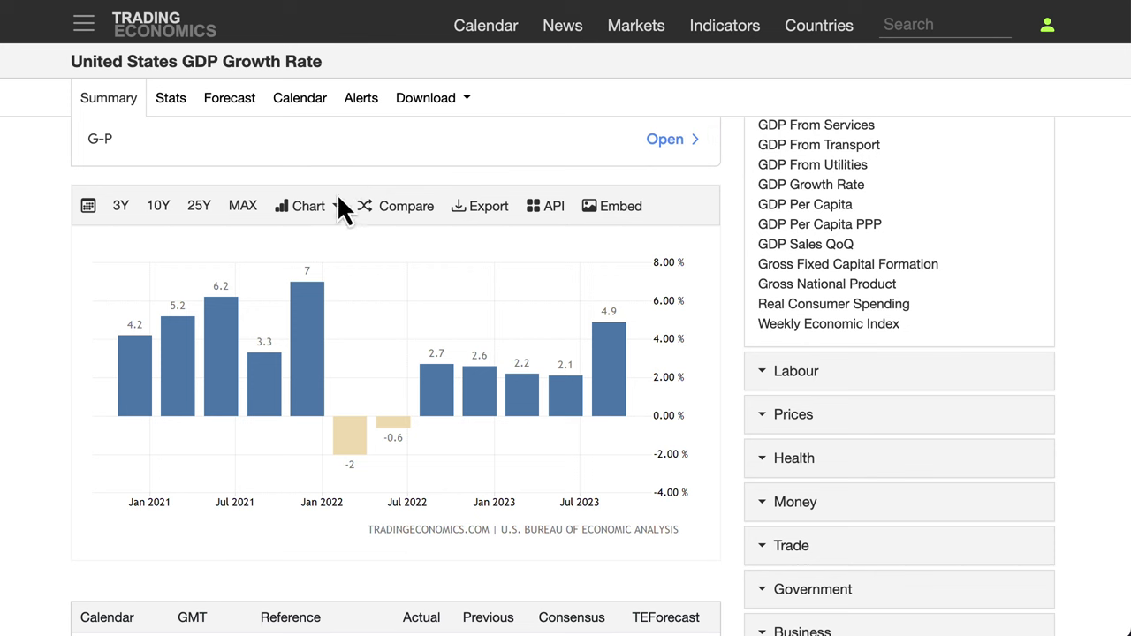
Switch to the Trading Economics United States GDP Growth Rate page and set Canada as the chart's comparison country.
{"action": "left_click", "coordinate": [402, 216]}
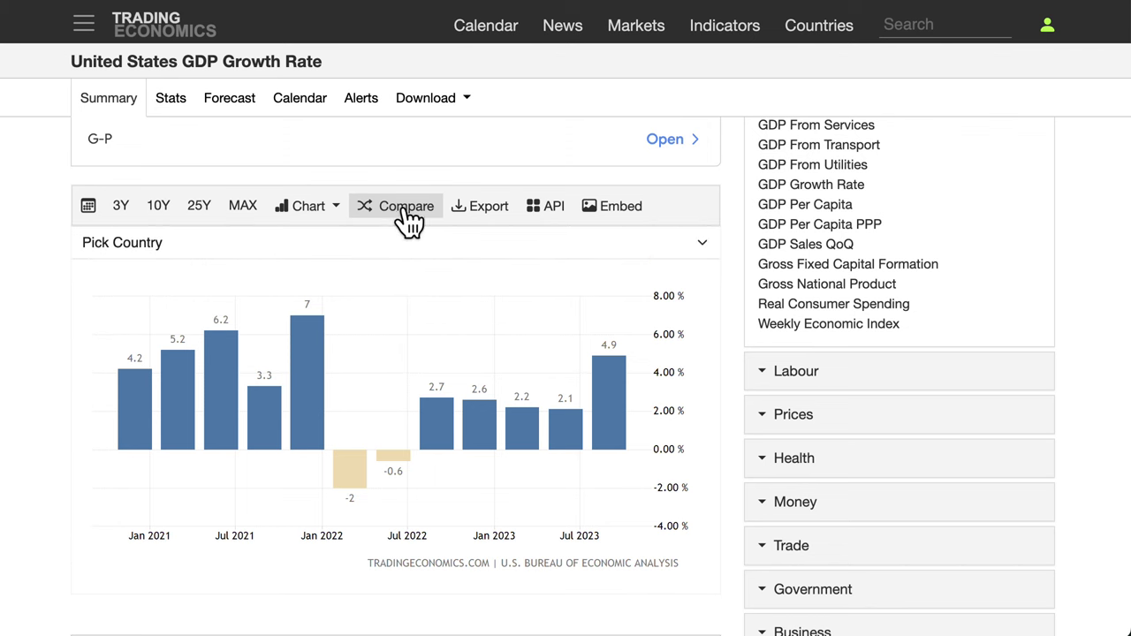
{"action": "left_click", "coordinate": [138, 246]}
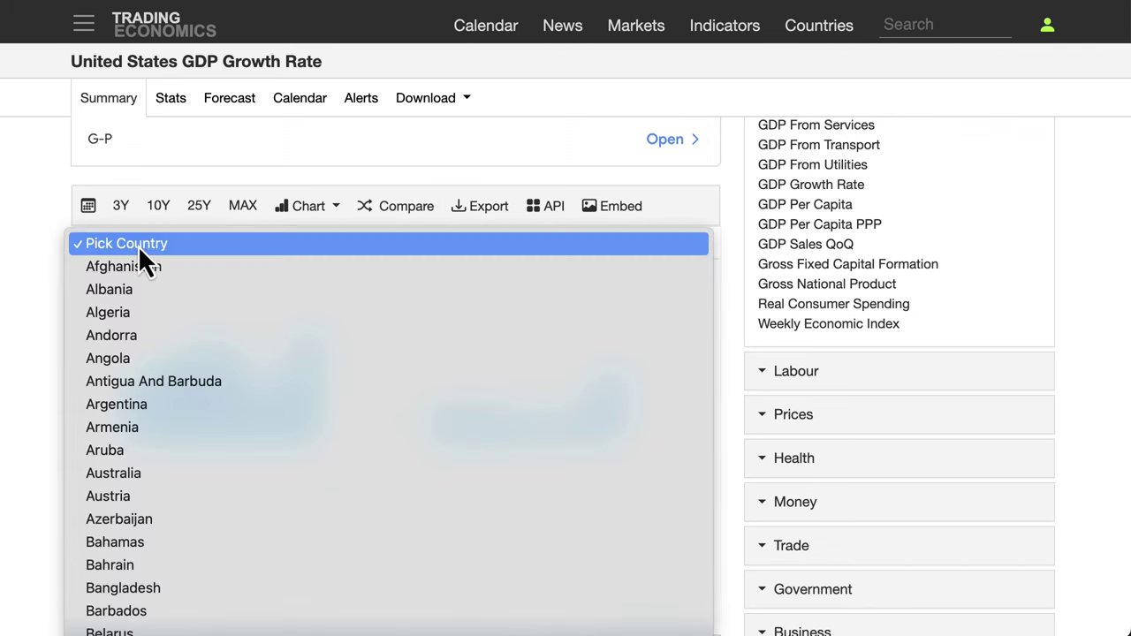
{"action": "scroll", "coordinate": [234, 423], "scroll_direction": "down", "scroll_amount": 5}
{"action": "scroll", "coordinate": [234, 429], "scroll_direction": "down", "scroll_amount": 3}
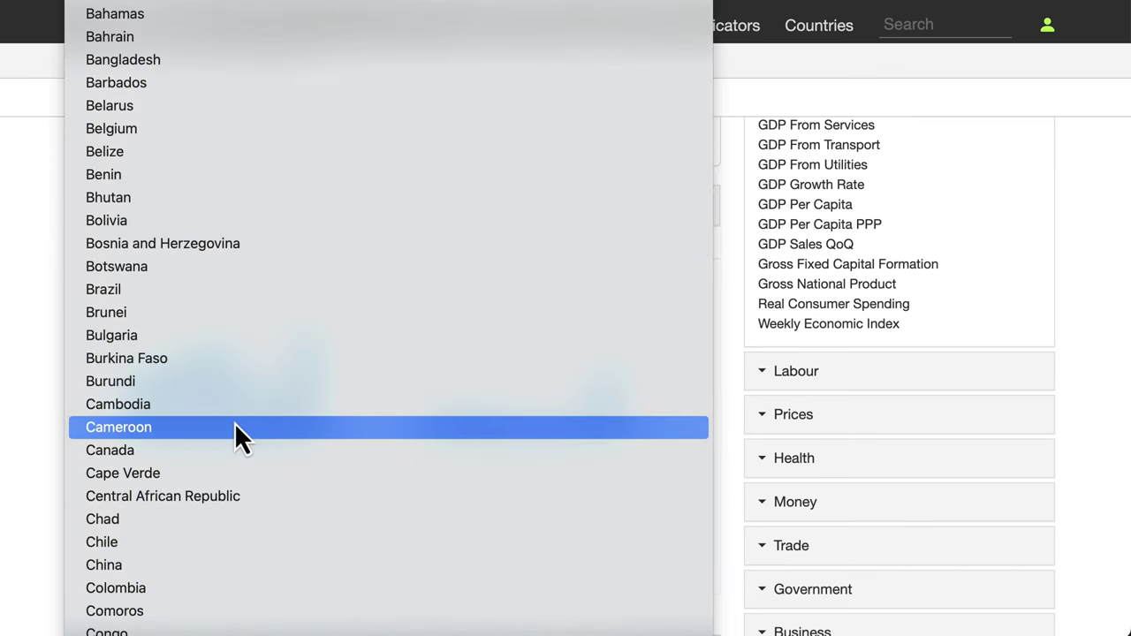
{"action": "left_click", "coordinate": [229, 456]}
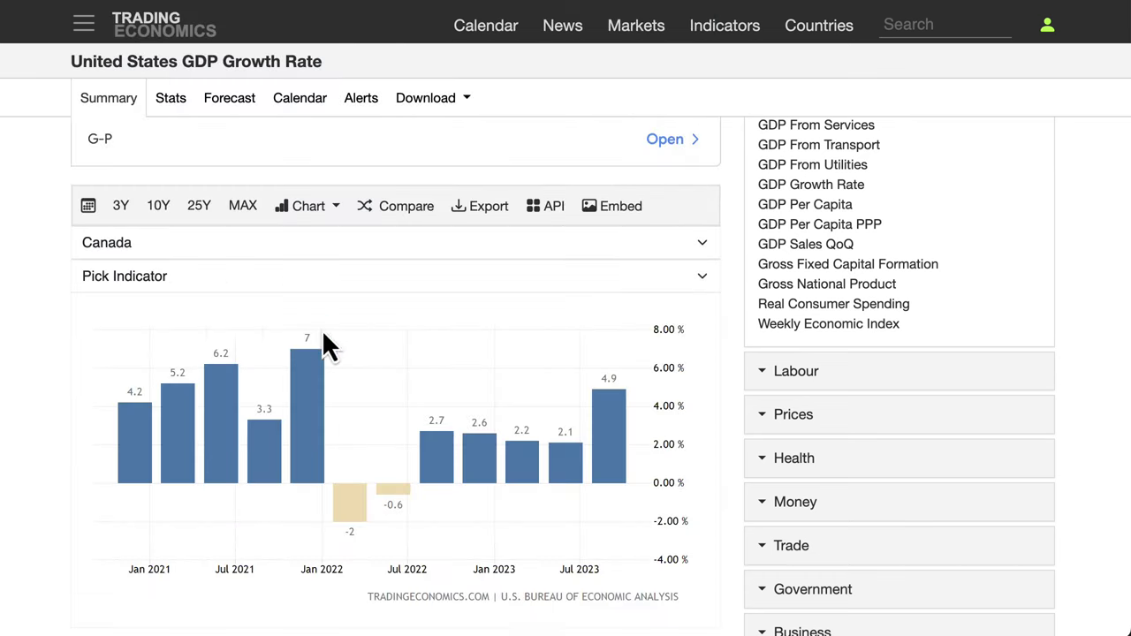
Set the Canadian comparison indicator to GDP Growth Rate.
{"action": "left_click", "coordinate": [149, 278]}
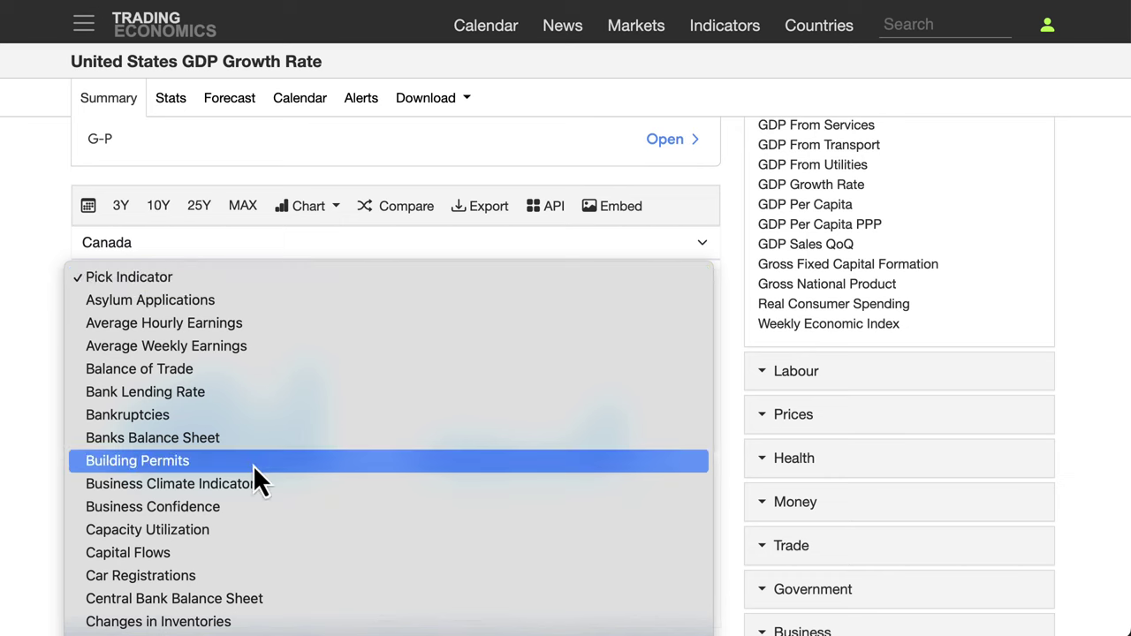
{"action": "scroll", "coordinate": [252, 465], "scroll_direction": "down", "scroll_amount": 10}
{"action": "scroll", "coordinate": [252, 464], "scroll_direction": "down", "scroll_amount": 8}
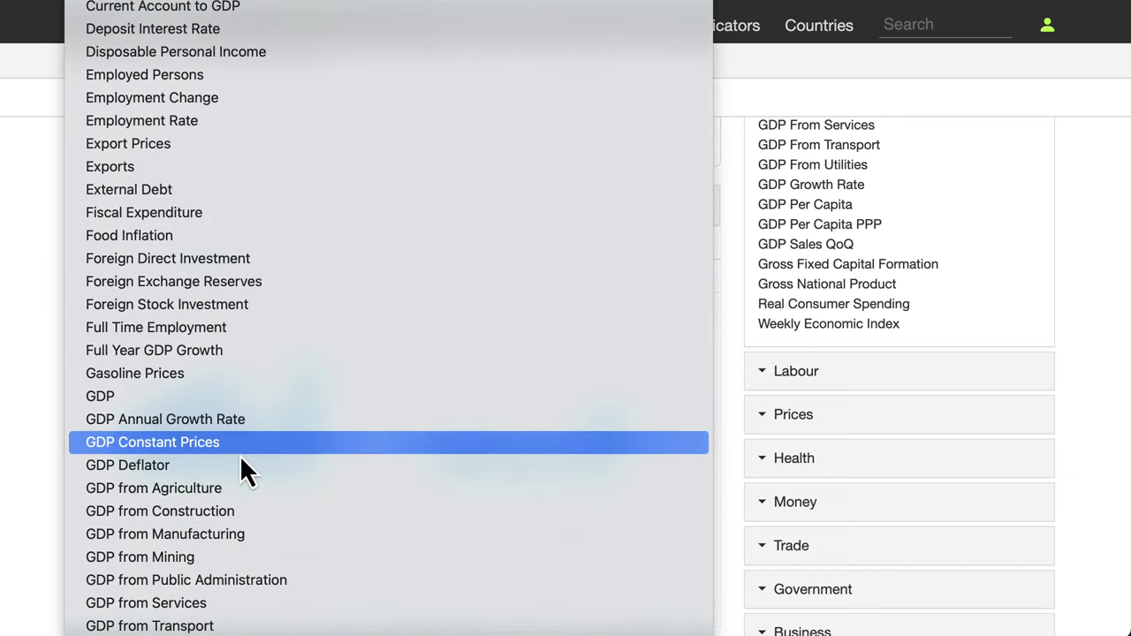
{"action": "scroll", "coordinate": [240, 460], "scroll_direction": "down", "scroll_amount": 2}
{"action": "scroll", "coordinate": [252, 520], "scroll_direction": "down", "scroll_amount": 3}
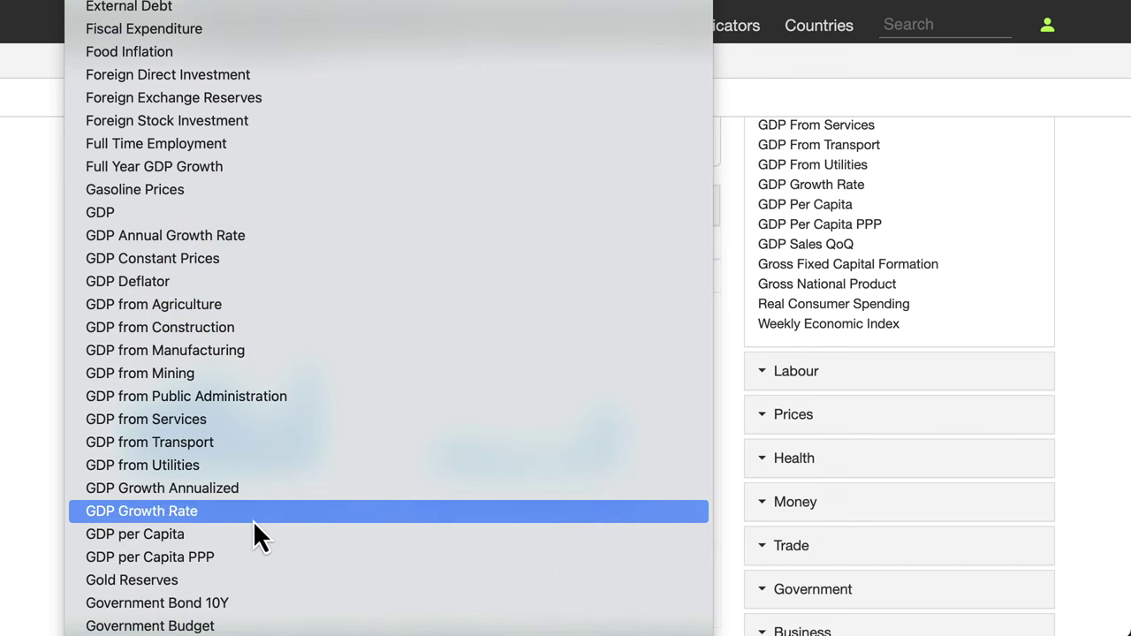
{"action": "left_click", "coordinate": [217, 516]}
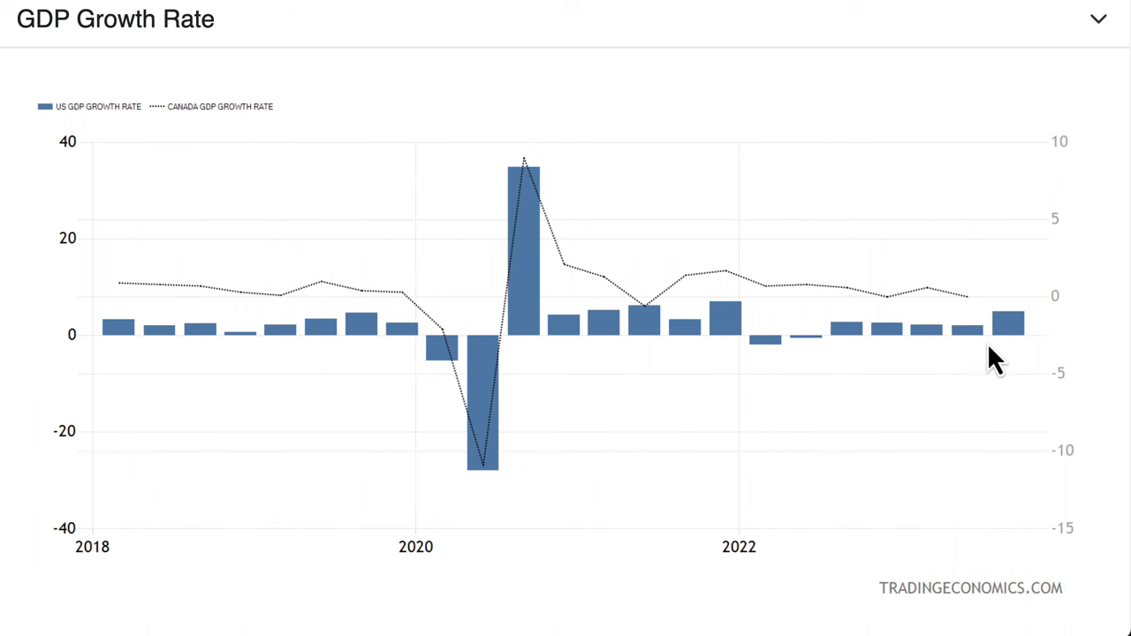
Review the US GDP release calendar below the chart and the plotted US and Canada growth comparison.
{"action": "scroll", "coordinate": [942, 391], "scroll_direction": "down", "scroll_amount": 10}
{"action": "scroll", "coordinate": [544, 228], "scroll_direction": "up", "scroll_amount": 1}
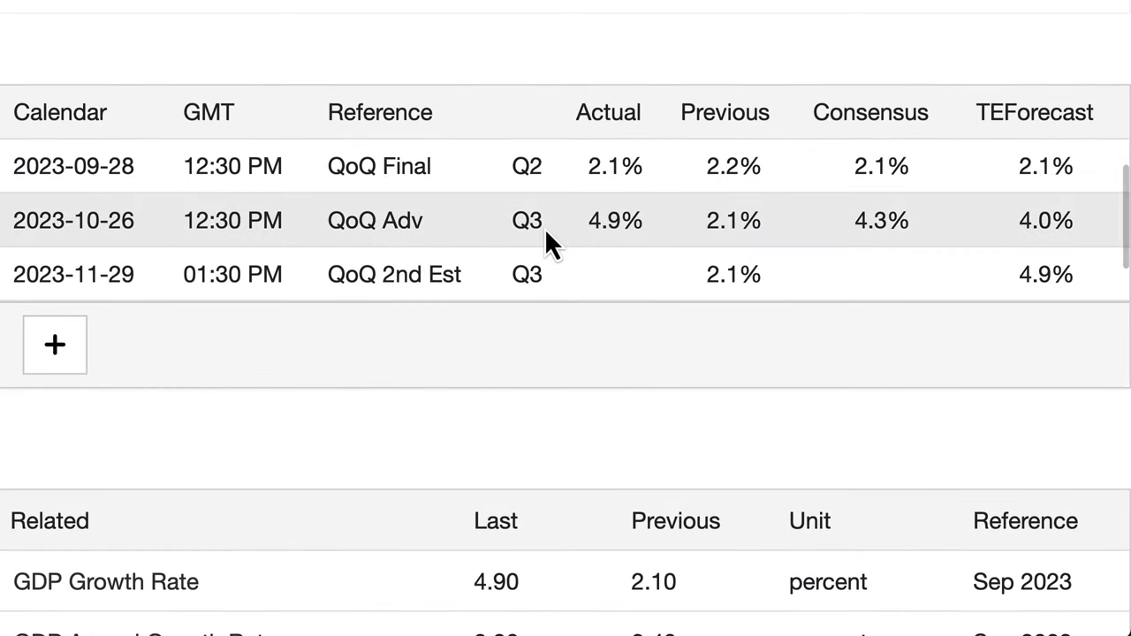
{"action": "scroll", "coordinate": [630, 252], "scroll_direction": "up", "scroll_amount": 5}
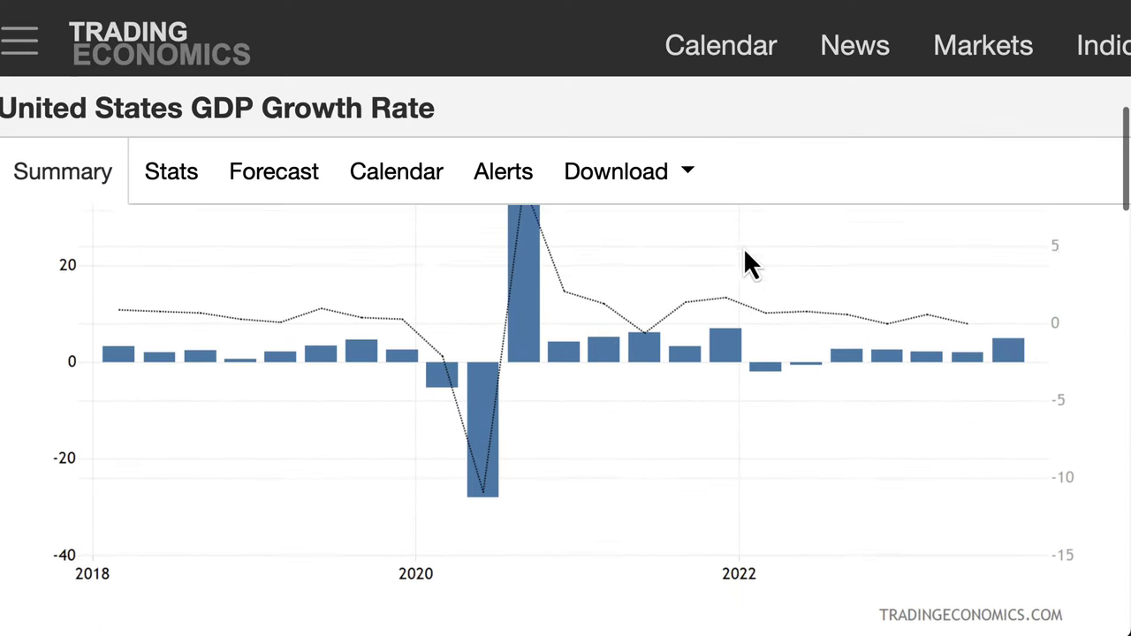
{"action": "scroll", "coordinate": [743, 248], "scroll_direction": "up", "scroll_amount": 1}
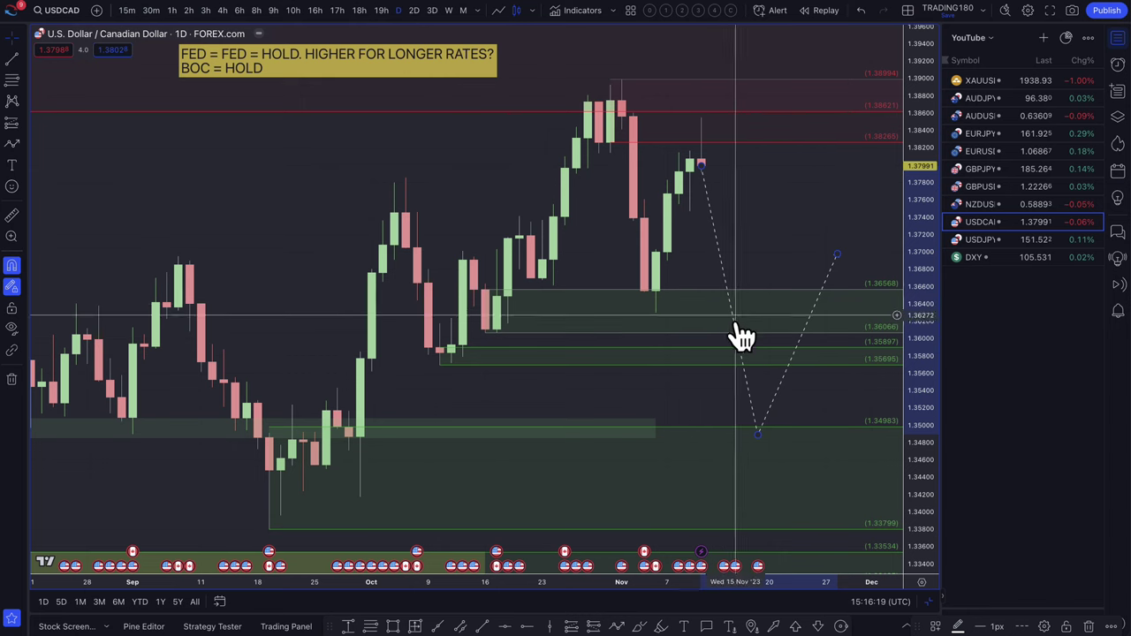
Switch to the NZDUSD daily chart and delete the outdated dashed path that peaks near the 0.605 zone.
{"action": "scroll", "coordinate": [812, 400], "scroll_direction": "down", "scroll_amount": 3}
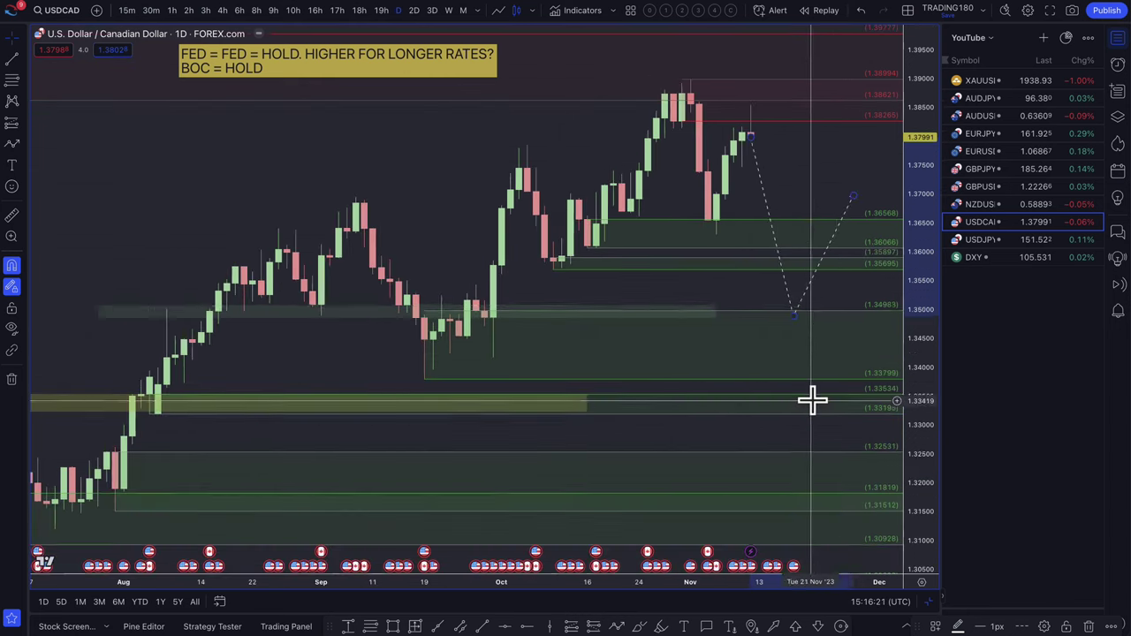
{"action": "left_click", "coordinate": [981, 203]}
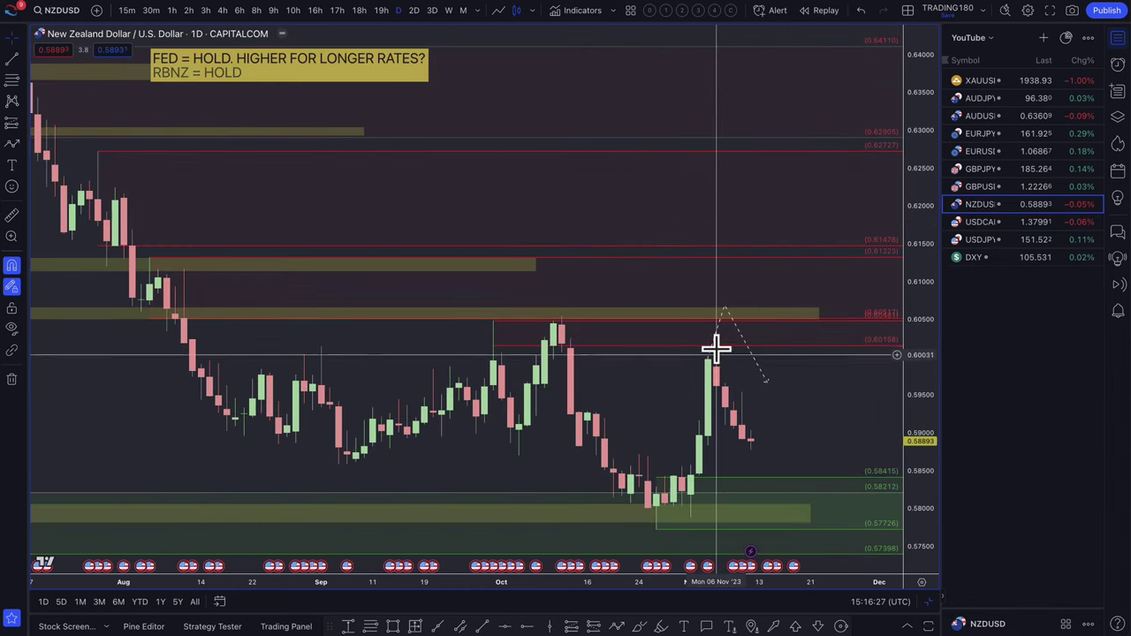
{"action": "scroll", "coordinate": [752, 470], "scroll_direction": "down", "scroll_amount": 3}
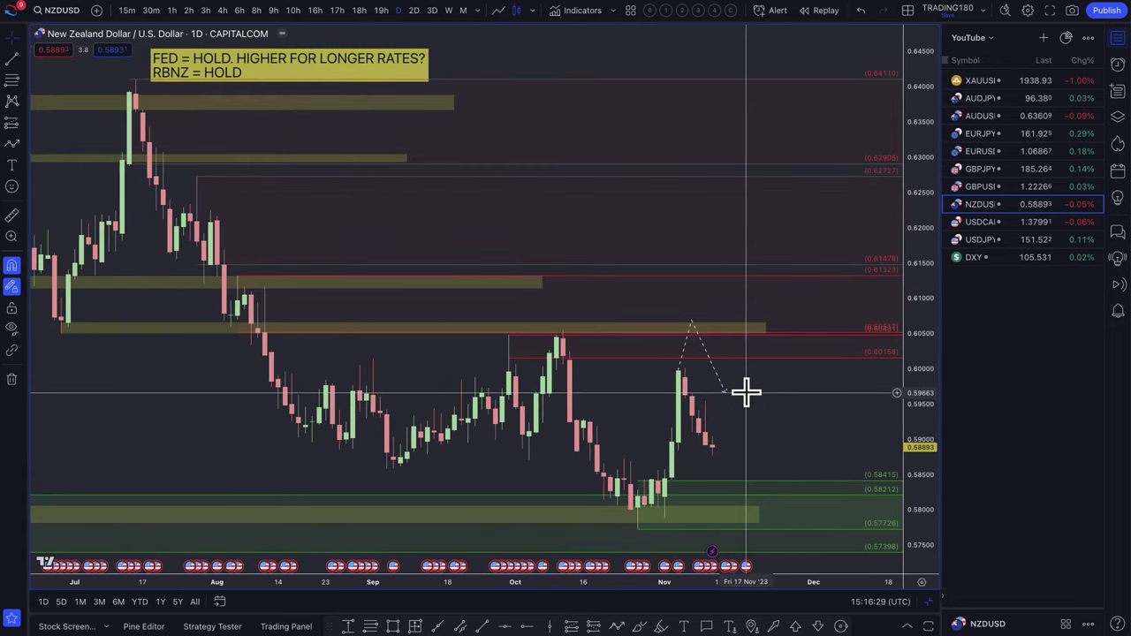
{"action": "right_click", "coordinate": [712, 368]}
{"action": "left_click", "coordinate": [713, 365]}
{"action": "key", "text": "Delete"}
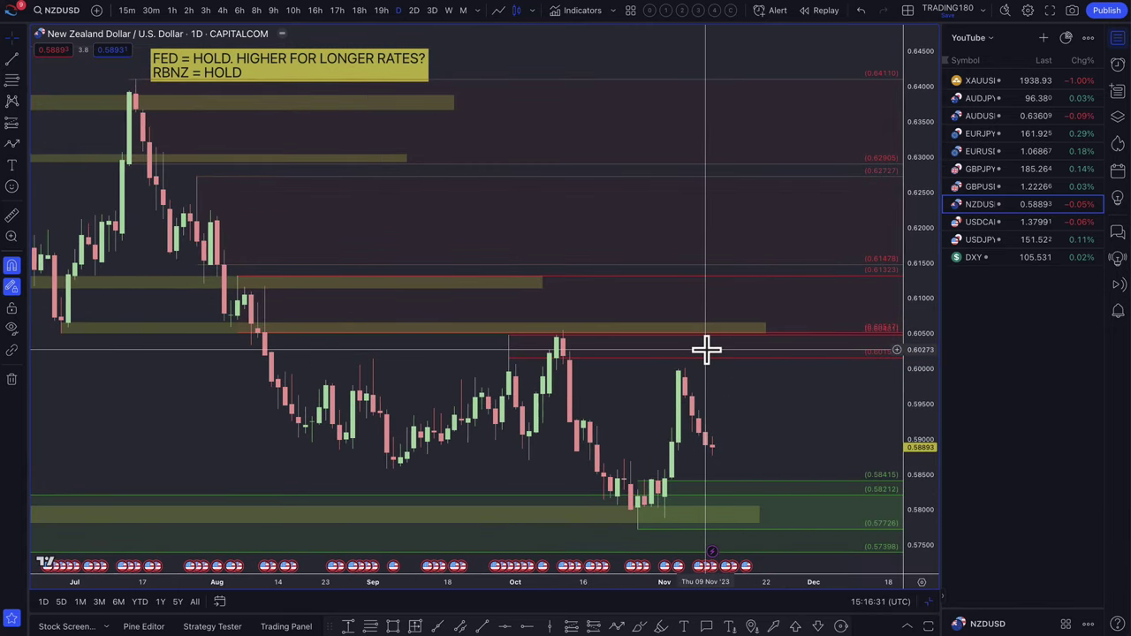
Draw a dashed path from the latest NZDUSD close up to about 0.606 on 20 Nov and back down to about 0.593.
{"action": "left_click", "coordinate": [13, 144]}
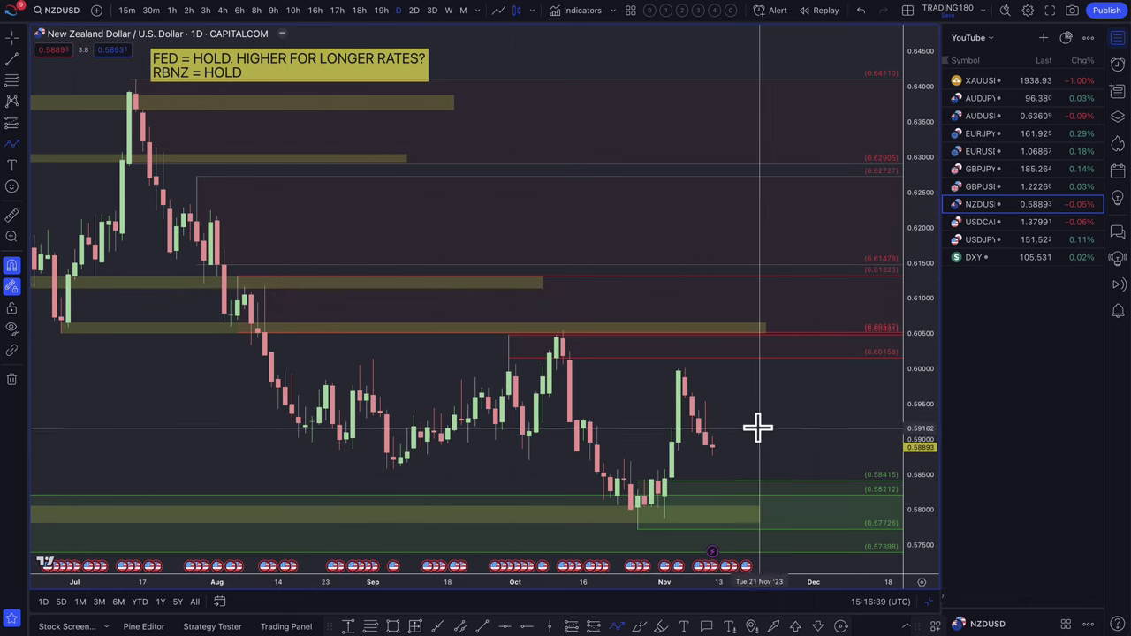
{"action": "left_click", "coordinate": [712, 446]}
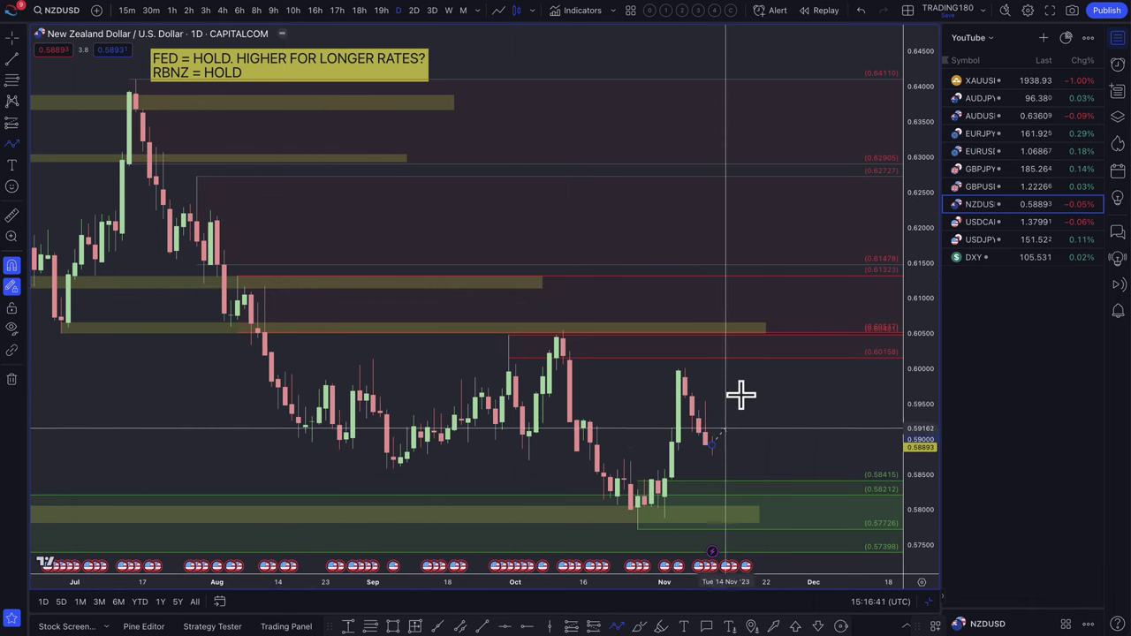
{"action": "left_click", "coordinate": [752, 356]}
{"action": "double_click", "coordinate": [798, 421]}
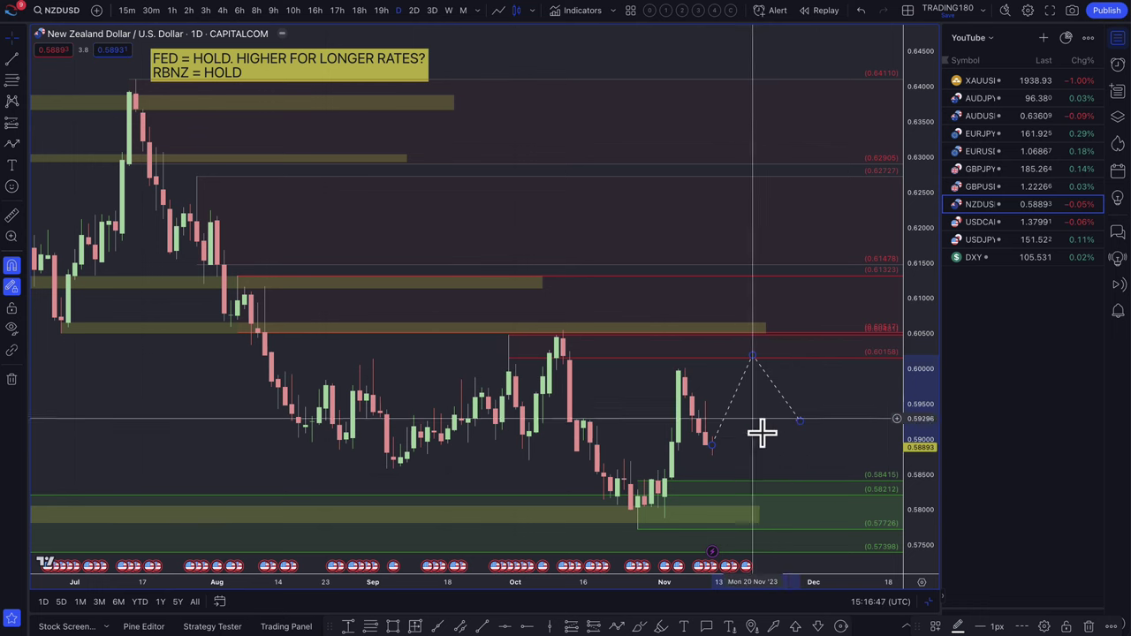
{"action": "right_click", "coordinate": [752, 354]}
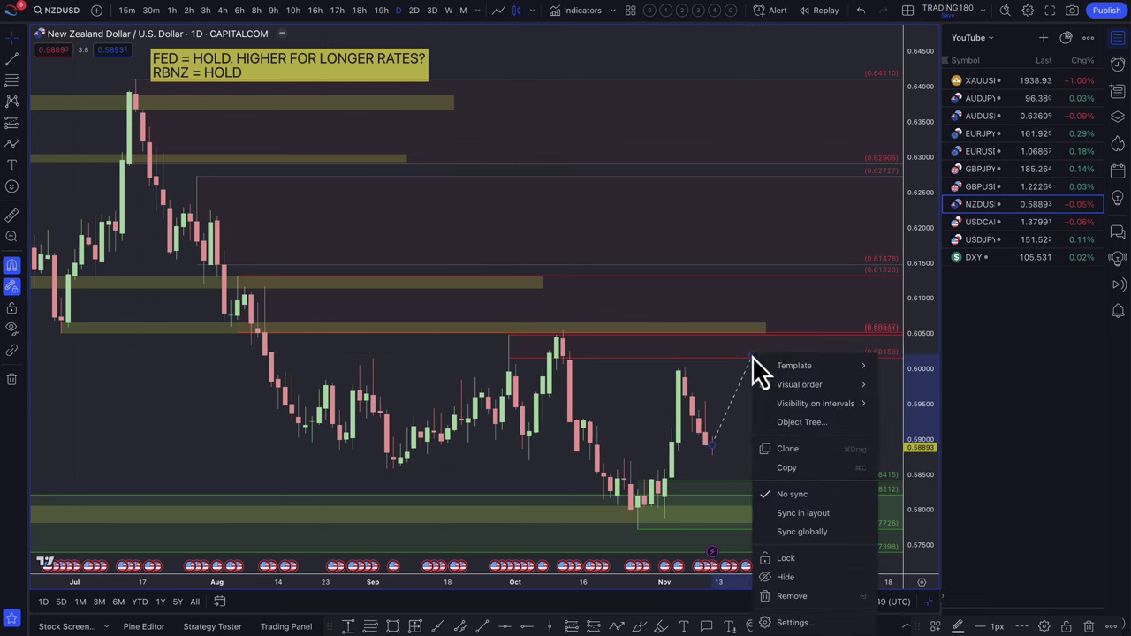
{"action": "left_click", "coordinate": [745, 354]}
{"action": "left_click_drag", "start_coordinate": [750, 355], "coordinate": [750, 327]}
Draw an alternative dashed path from the latest NZDUSD close down to about 0.579 on 17 Nov and back up to about 0.590.
{"action": "left_click", "coordinate": [12, 145]}
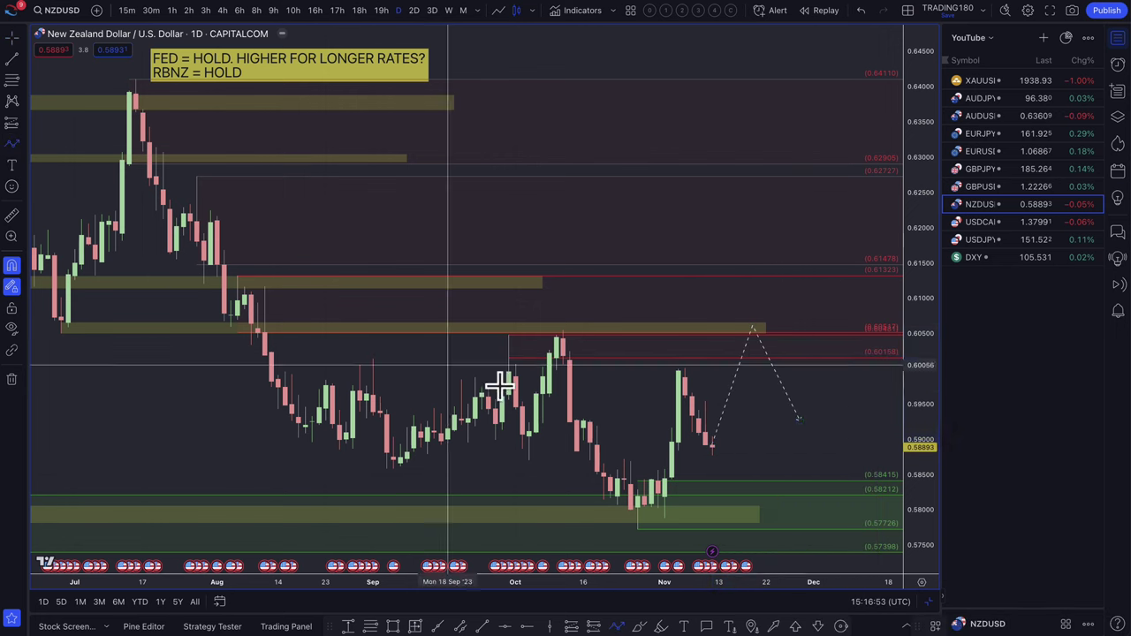
{"action": "left_click", "coordinate": [711, 447]}
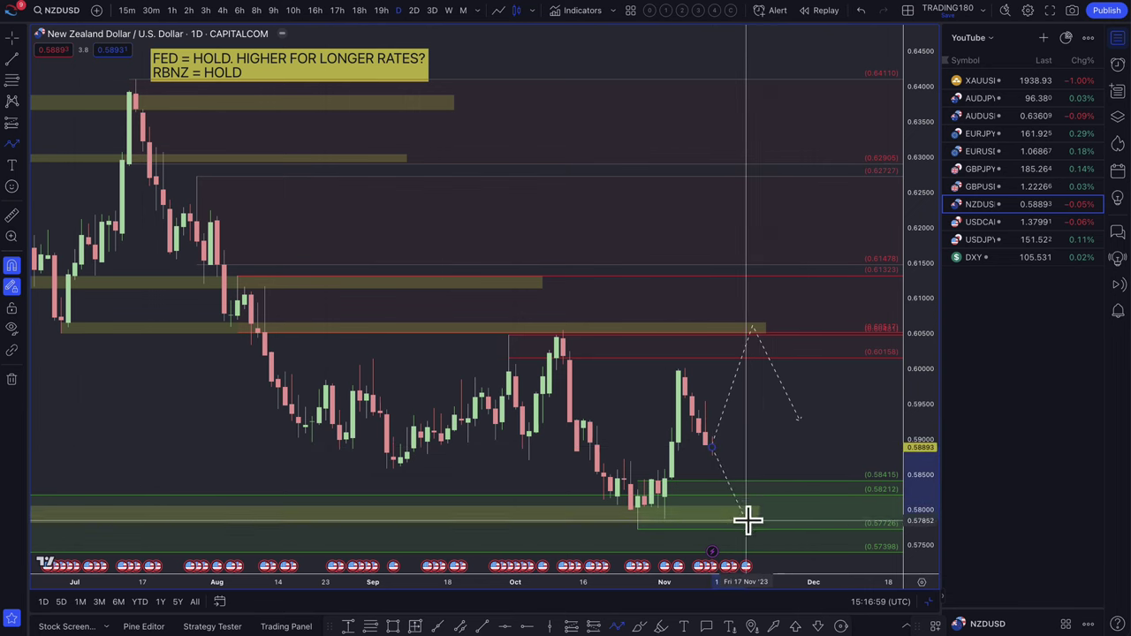
{"action": "scroll", "coordinate": [739, 511], "scroll_direction": "up", "scroll_amount": 3}
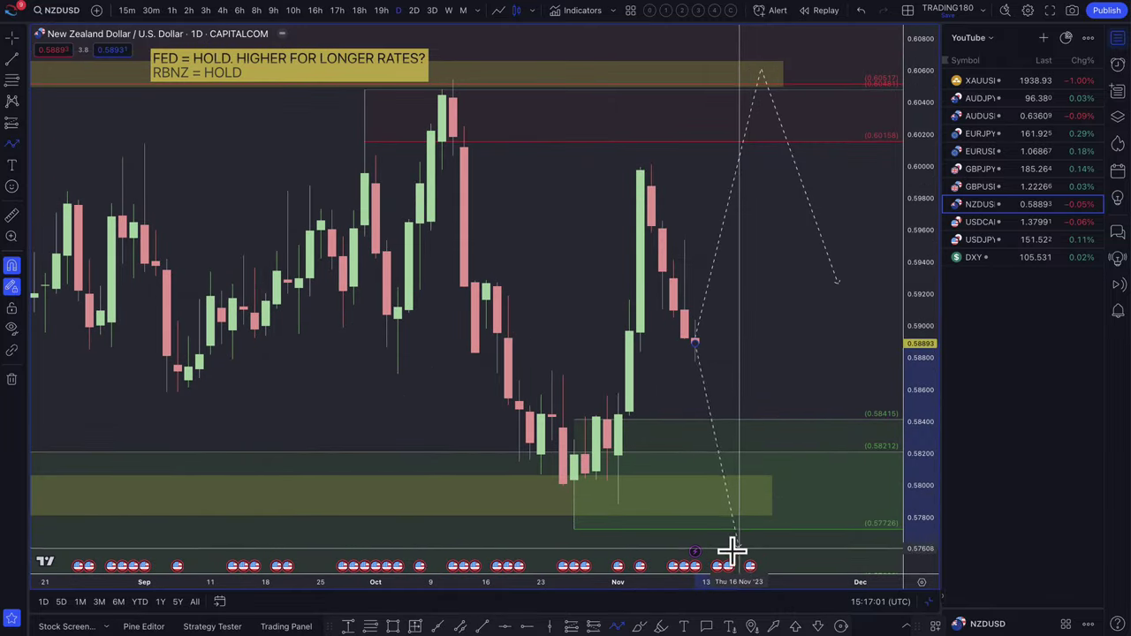
{"action": "left_click", "coordinate": [749, 500]}
{"action": "double_click", "coordinate": [859, 320]}
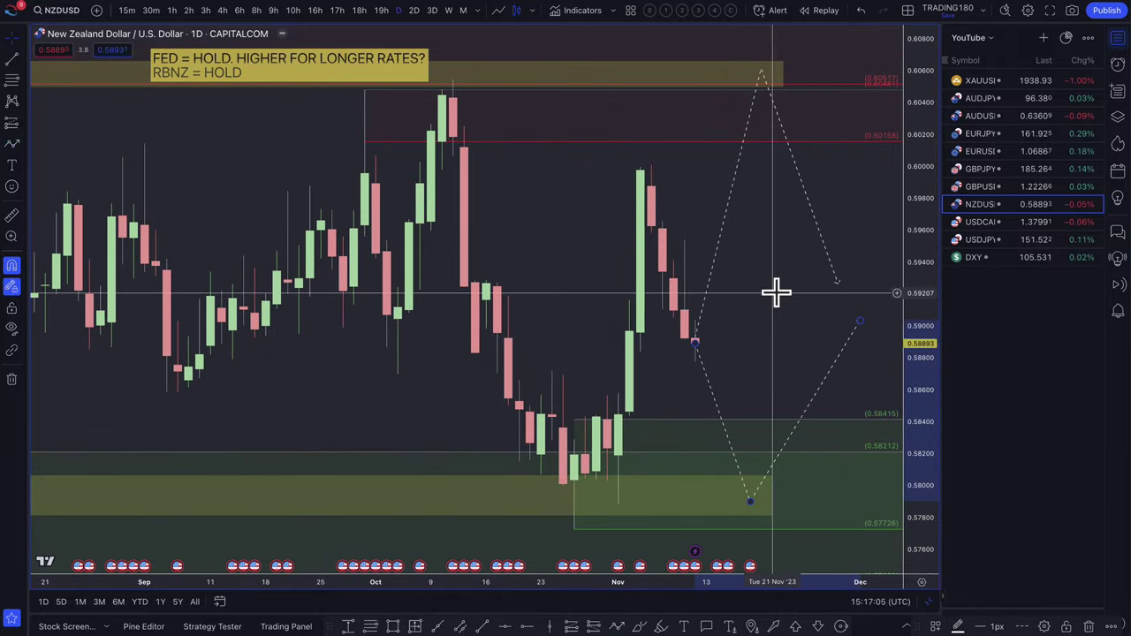
{"action": "scroll", "coordinate": [775, 292], "scroll_direction": "down", "scroll_amount": 5}
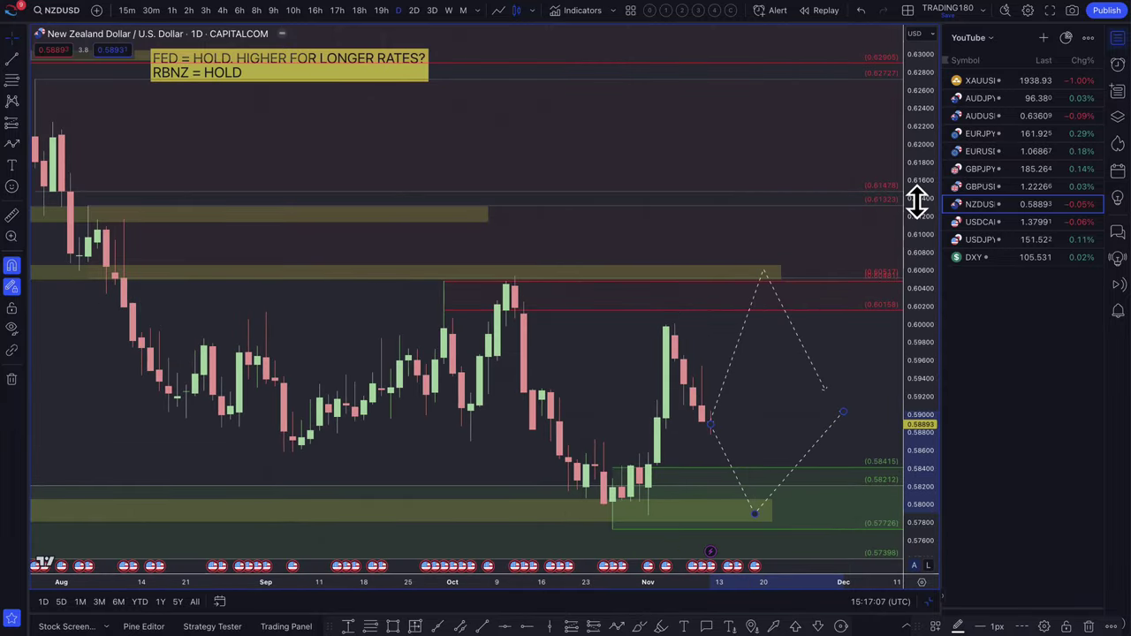
Switch to the GBPUSD daily chart and place a horizontal ray from the 11 Oct high at 1.23375.
{"action": "left_click", "coordinate": [989, 191]}
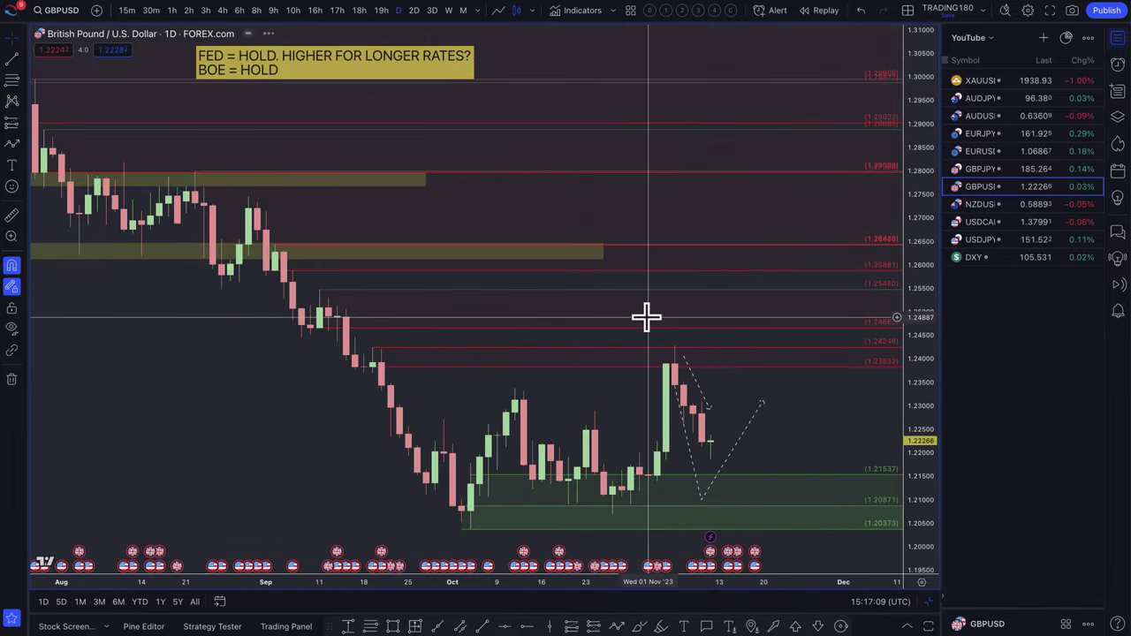
{"action": "scroll", "coordinate": [518, 371], "scroll_direction": "up", "scroll_amount": 5}
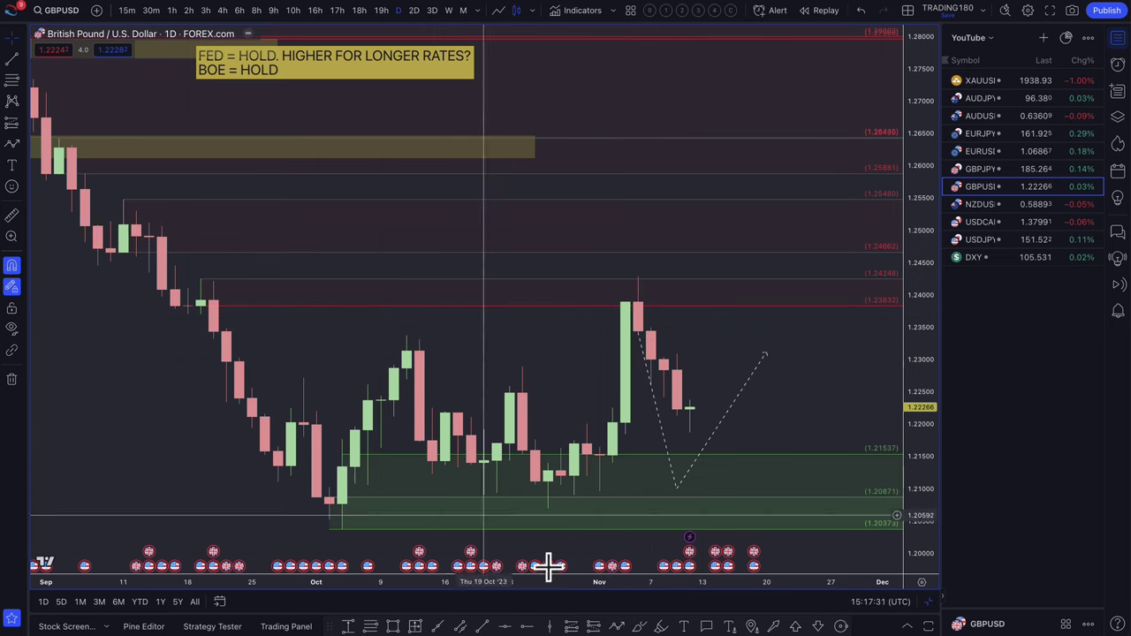
{"action": "left_click", "coordinate": [527, 626]}
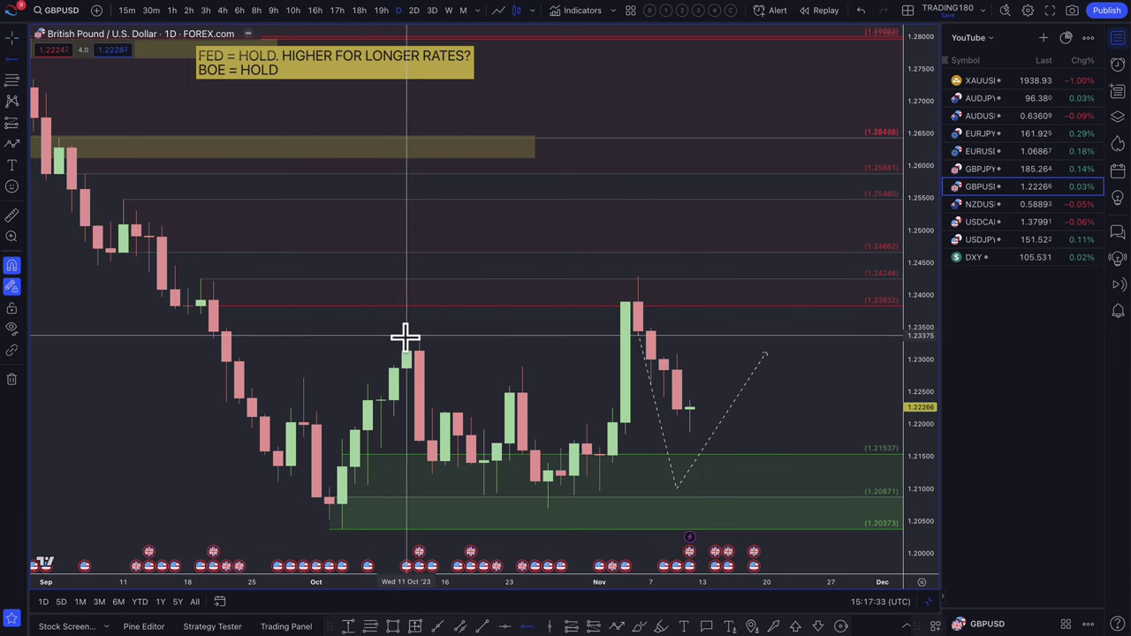
{"action": "left_click", "coordinate": [405, 335]}
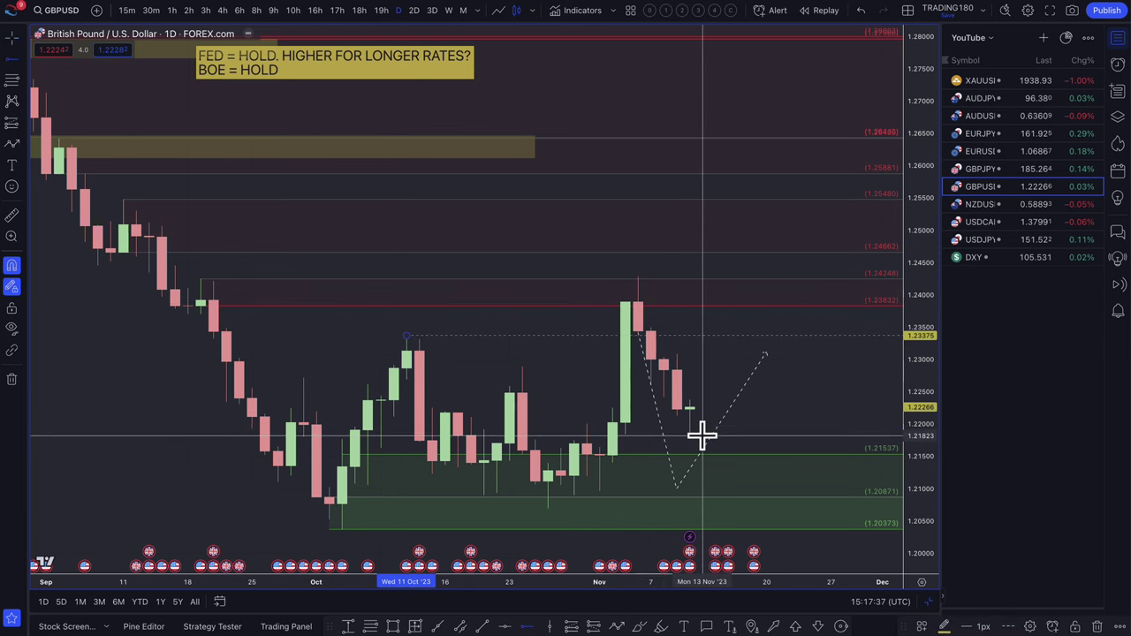
Delete the old V-shaped dashed path and shade a red rectangle between 1.24285 and 1.23373 from 2 Nov to 27 Nov.
{"action": "left_click", "coordinate": [678, 491]}
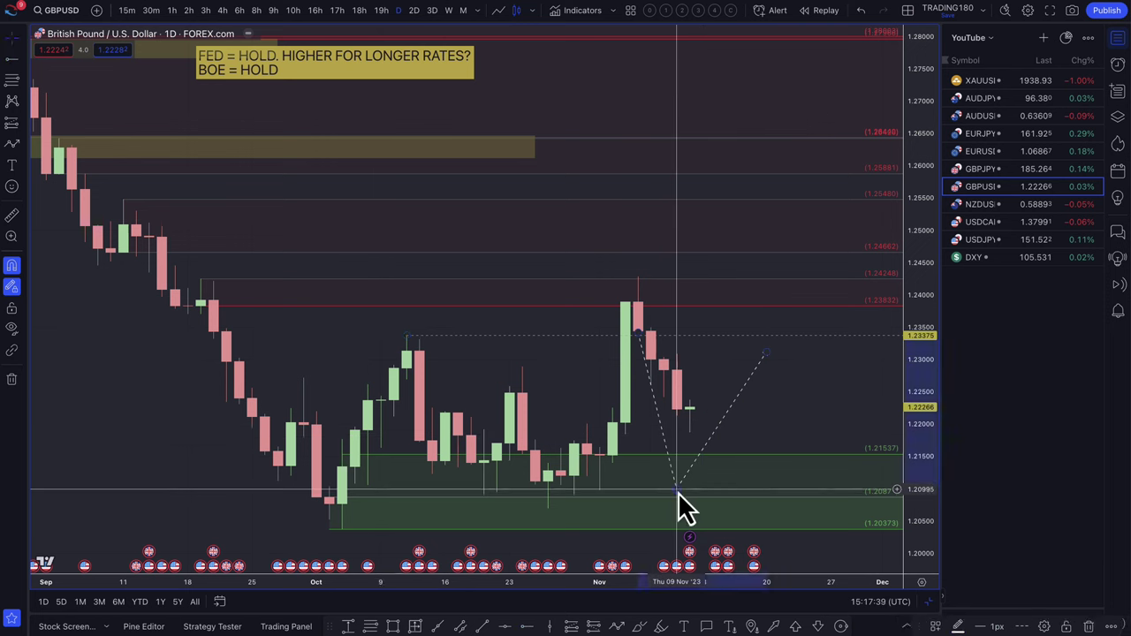
{"action": "key", "text": "Delete"}
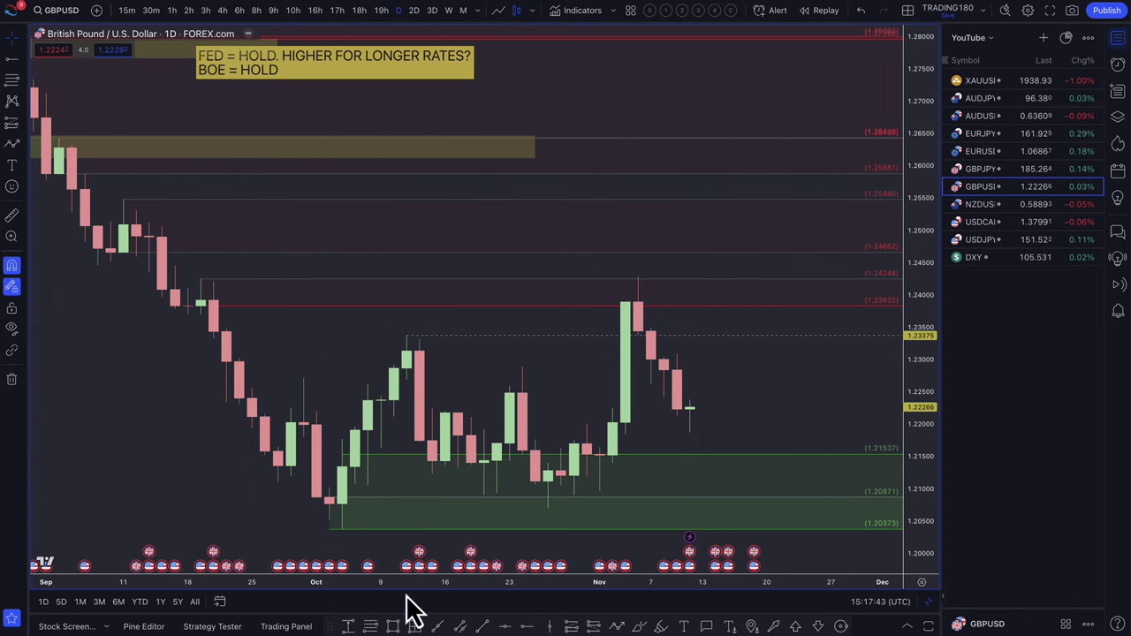
{"action": "mouse_move", "coordinate": [638, 277]}
{"action": "left_mouse_down"}
{"action": "mouse_move", "coordinate": [787, 330]}
{"action": "mouse_move", "coordinate": [831, 332]}
{"action": "left_mouse_up"}
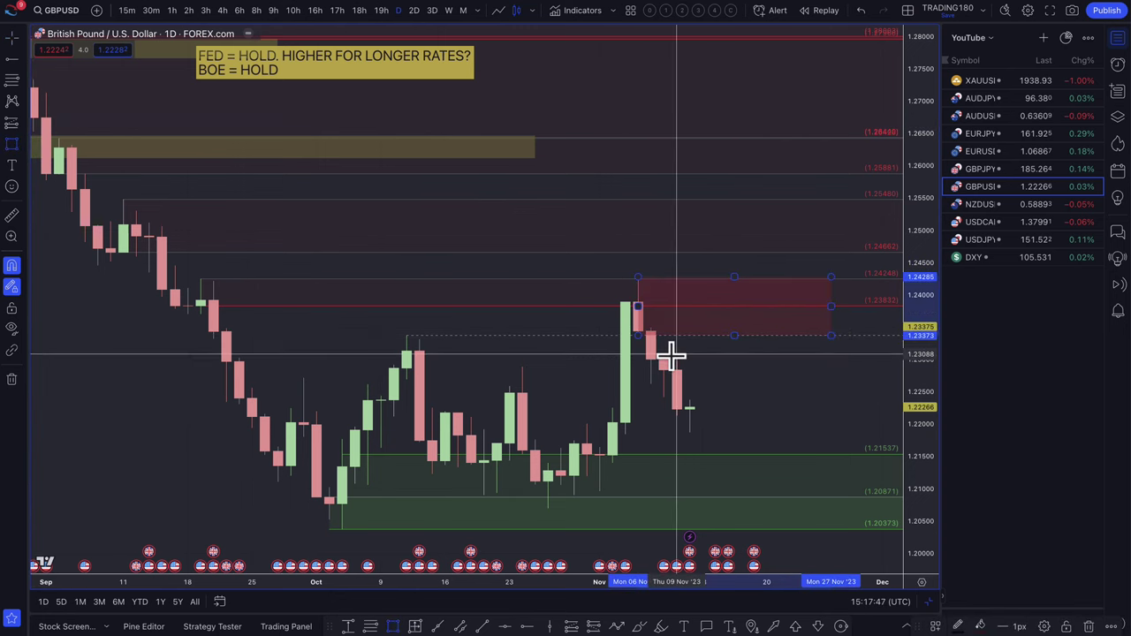
{"action": "left_click_drag", "start_coordinate": [637, 306], "coordinate": [614, 308]}
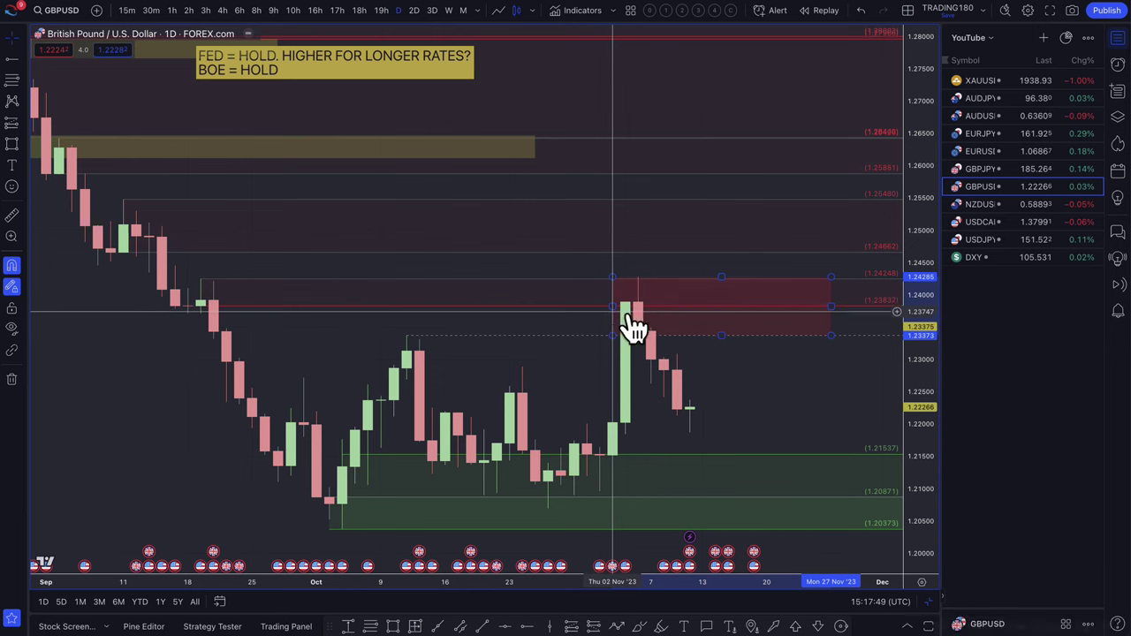
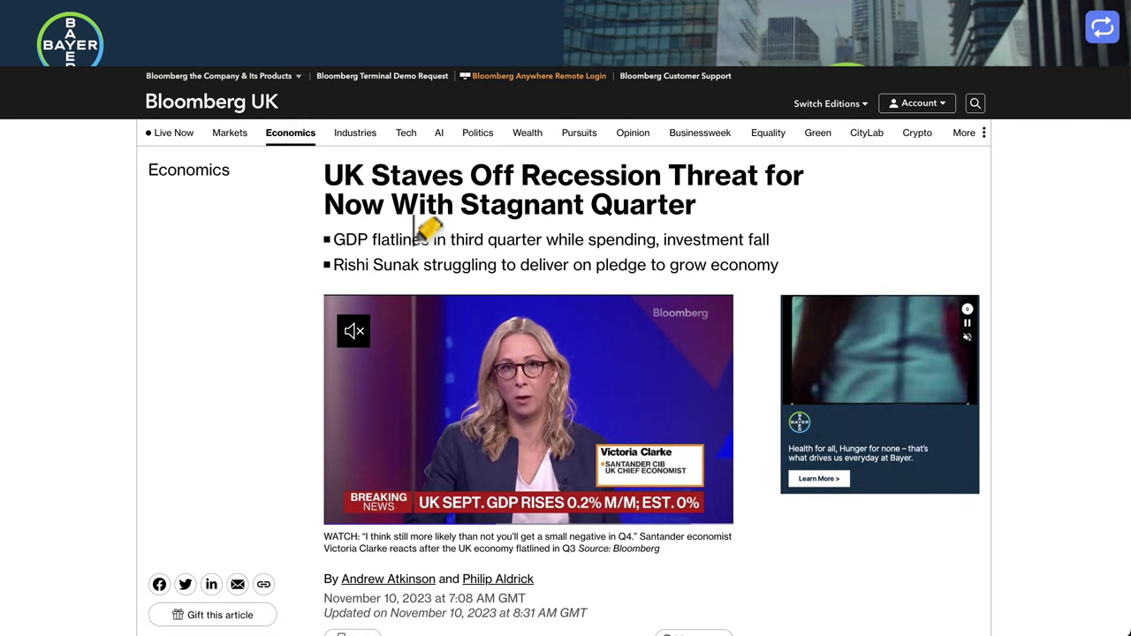
Switch to the Bloomberg article on the UK's stagnant quarter and read its opening paragraphs and quarterly real GDP chart.
{"action": "scroll", "coordinate": [539, 382], "scroll_direction": "down", "scroll_amount": 1}
{"action": "scroll", "coordinate": [539, 382], "scroll_direction": "down", "scroll_amount": 6}
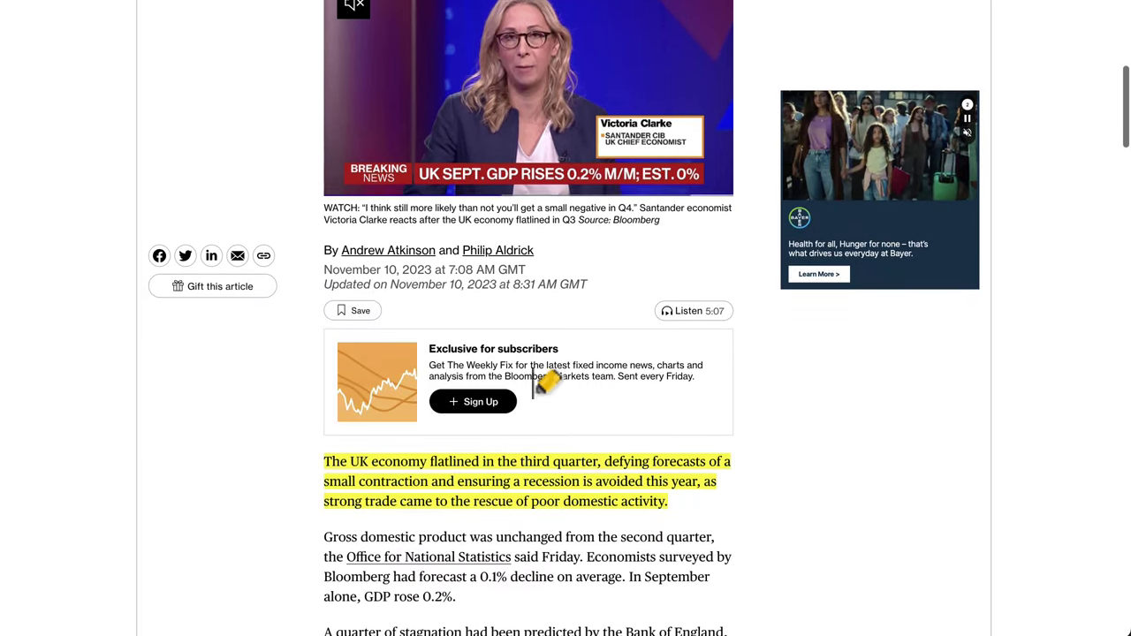
{"action": "mouse_move", "coordinate": [468, 174]}
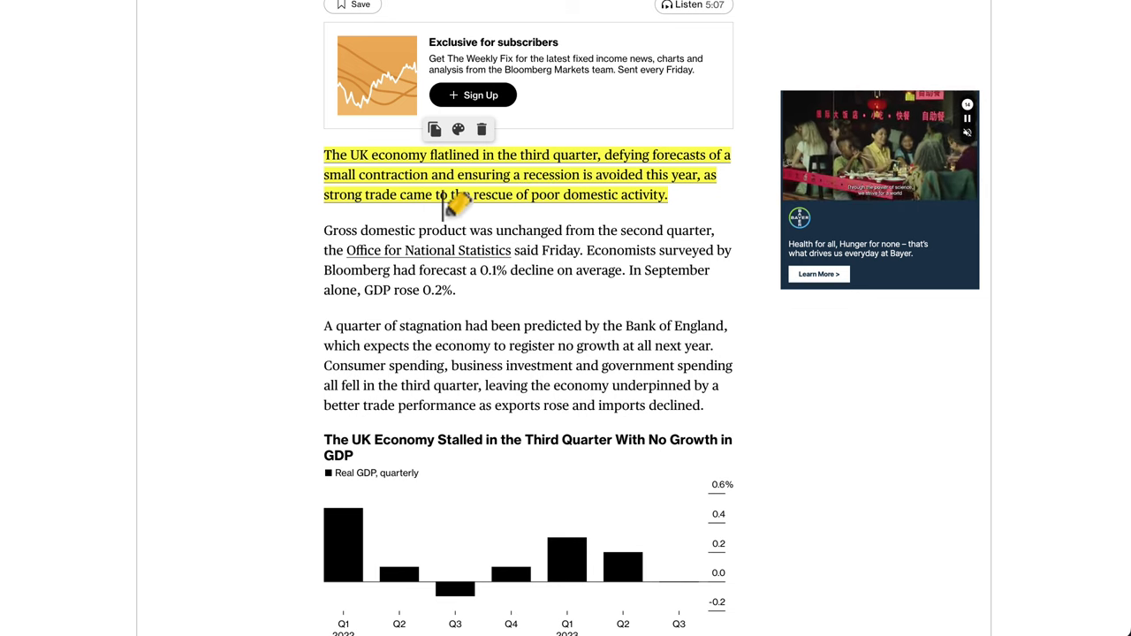
{"action": "scroll", "coordinate": [680, 228], "scroll_direction": "down", "scroll_amount": 2}
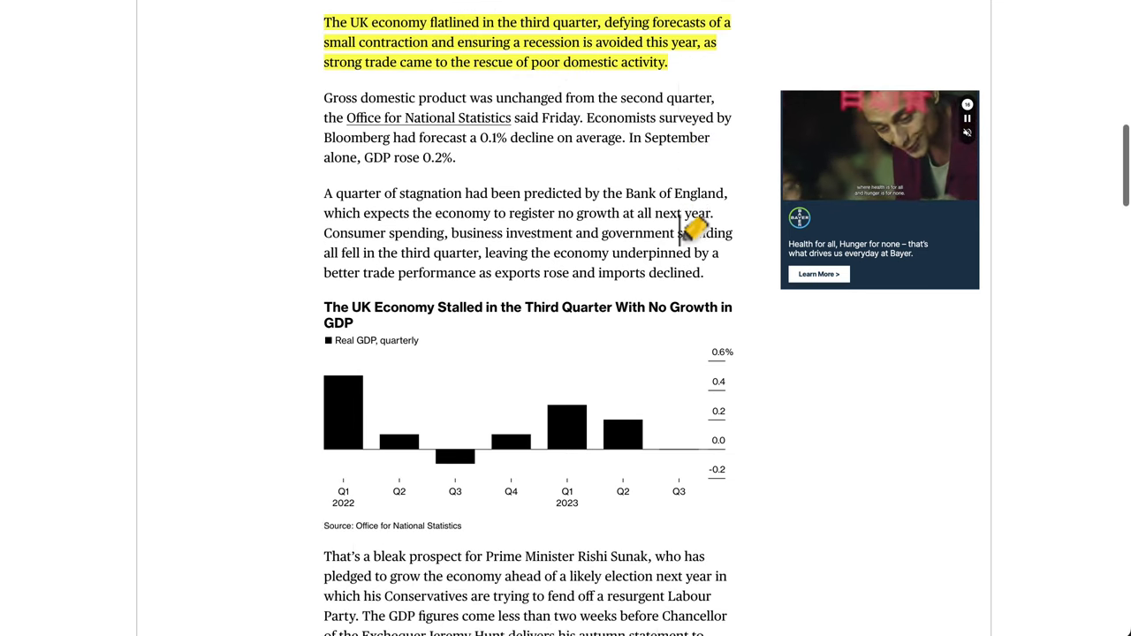
{"action": "scroll", "coordinate": [680, 227], "scroll_direction": "down", "scroll_amount": 2}
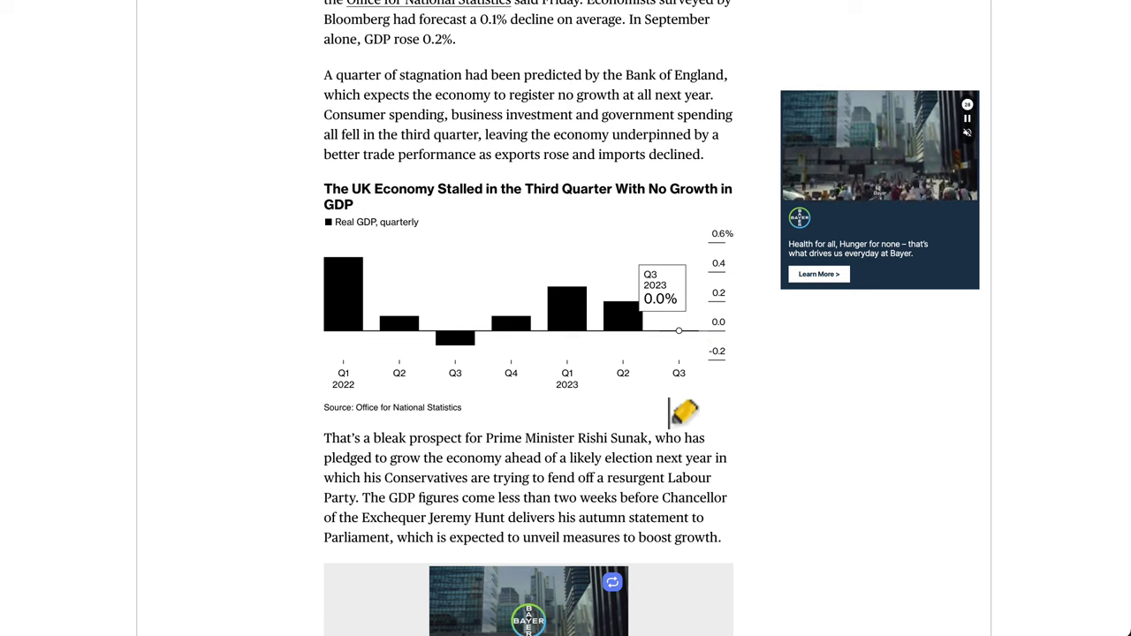
Read the article's highlighted passages on UK stagnation, BOE interest rates, Bloomberg Economics' view and traders' rate-cut expectations.
{"action": "scroll", "coordinate": [683, 409], "scroll_direction": "down", "scroll_amount": 5}
{"action": "scroll", "coordinate": [683, 410], "scroll_direction": "up", "scroll_amount": 2}
{"action": "scroll", "coordinate": [683, 409], "scroll_direction": "down", "scroll_amount": 3}
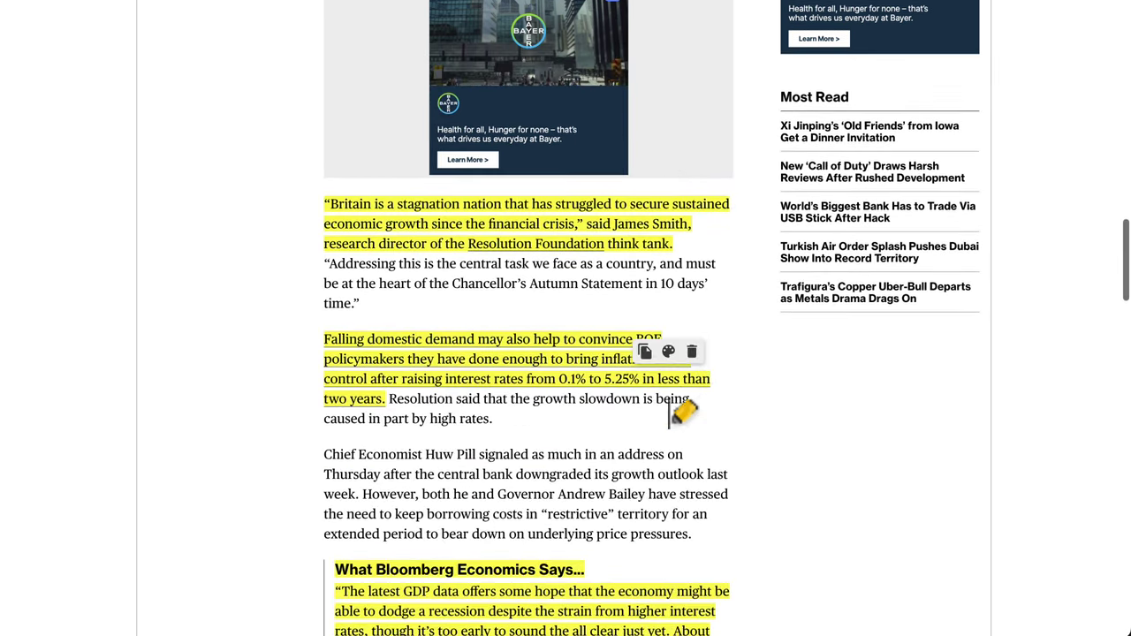
{"action": "mouse_move", "coordinate": [371, 245]}
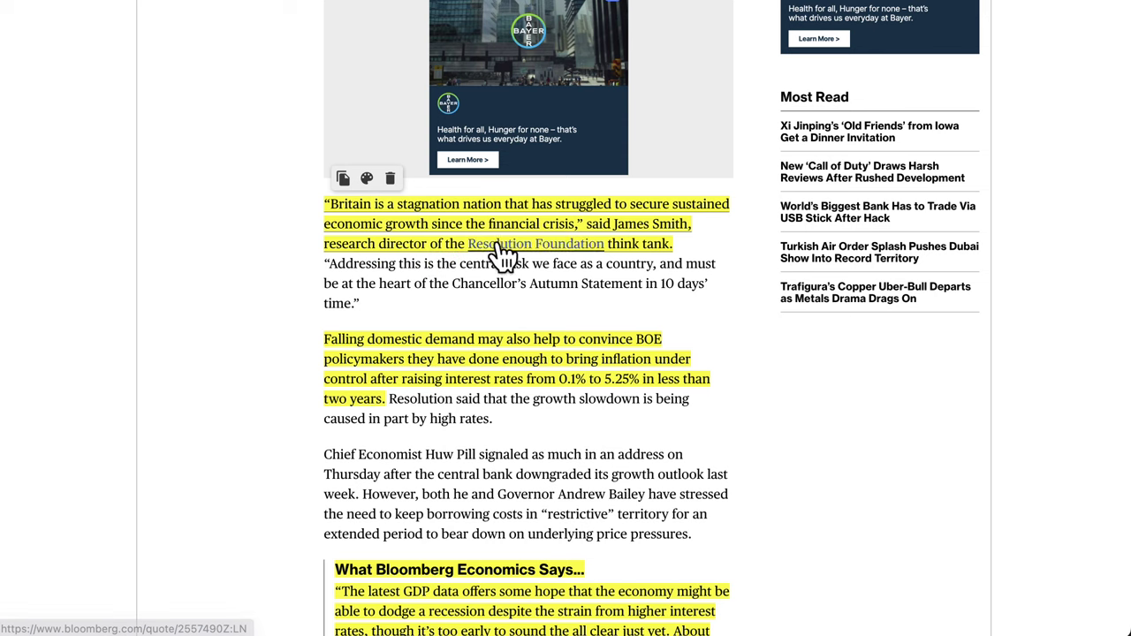
{"action": "scroll", "coordinate": [650, 265], "scroll_direction": "down", "scroll_amount": 3}
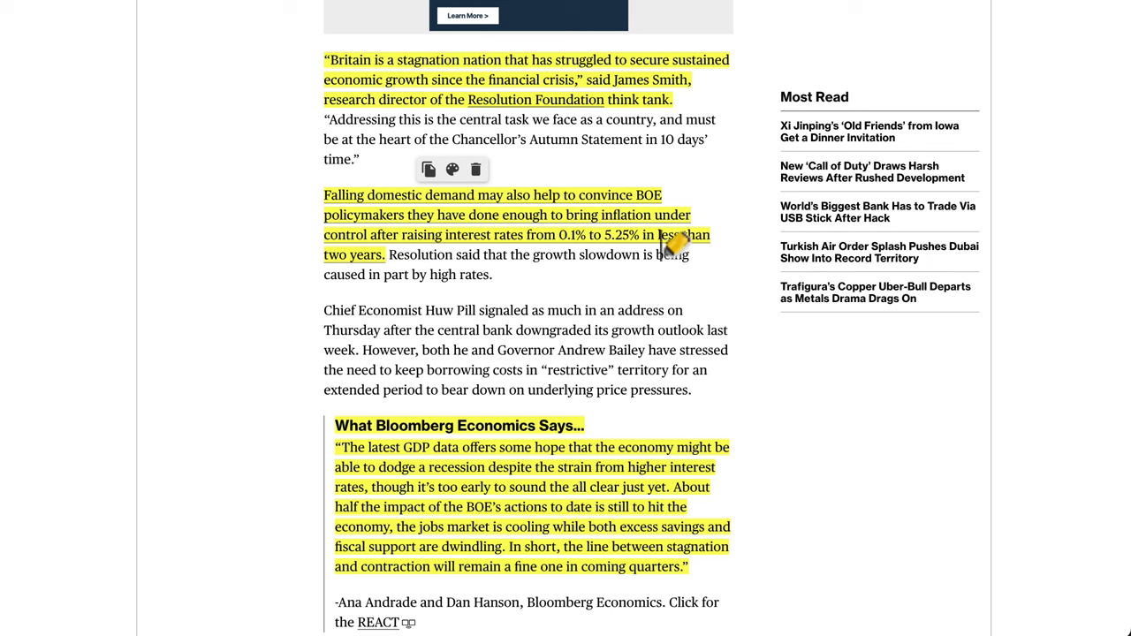
{"action": "scroll", "coordinate": [468, 325], "scroll_direction": "up", "scroll_amount": 8}
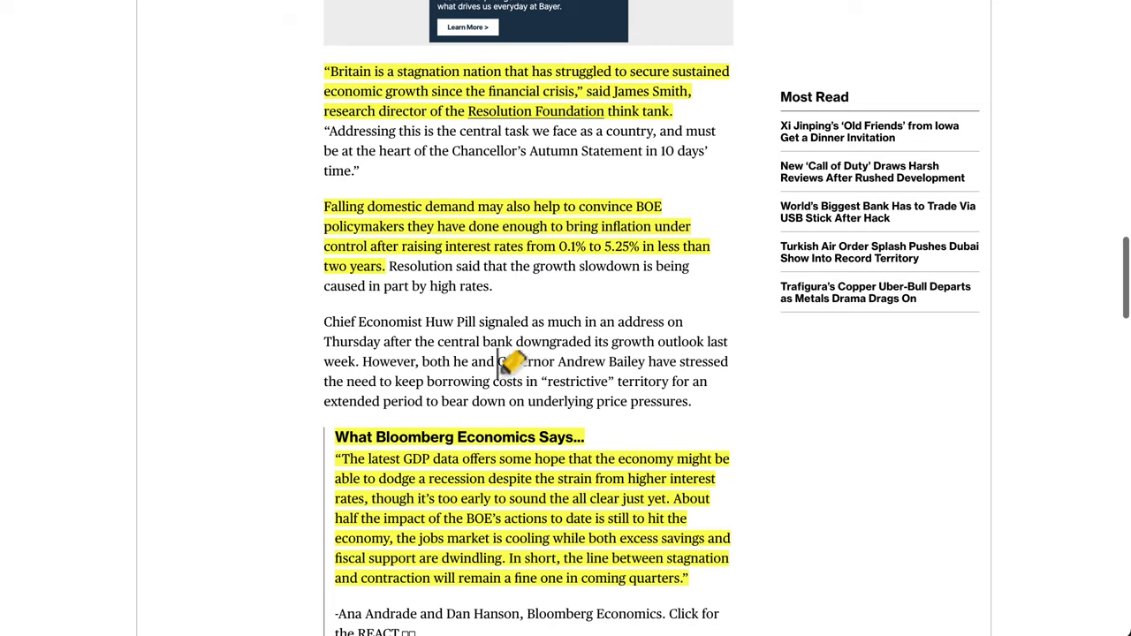
{"action": "scroll", "coordinate": [511, 360], "scroll_direction": "up", "scroll_amount": 8}
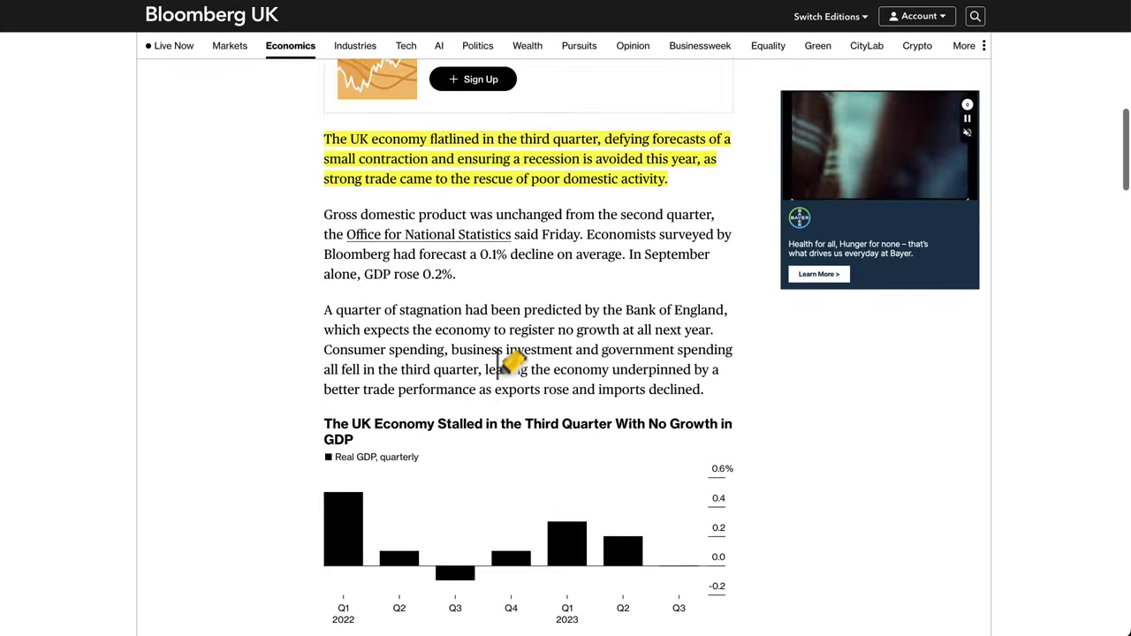
{"action": "scroll", "coordinate": [566, 430], "scroll_direction": "down", "scroll_amount": 18}
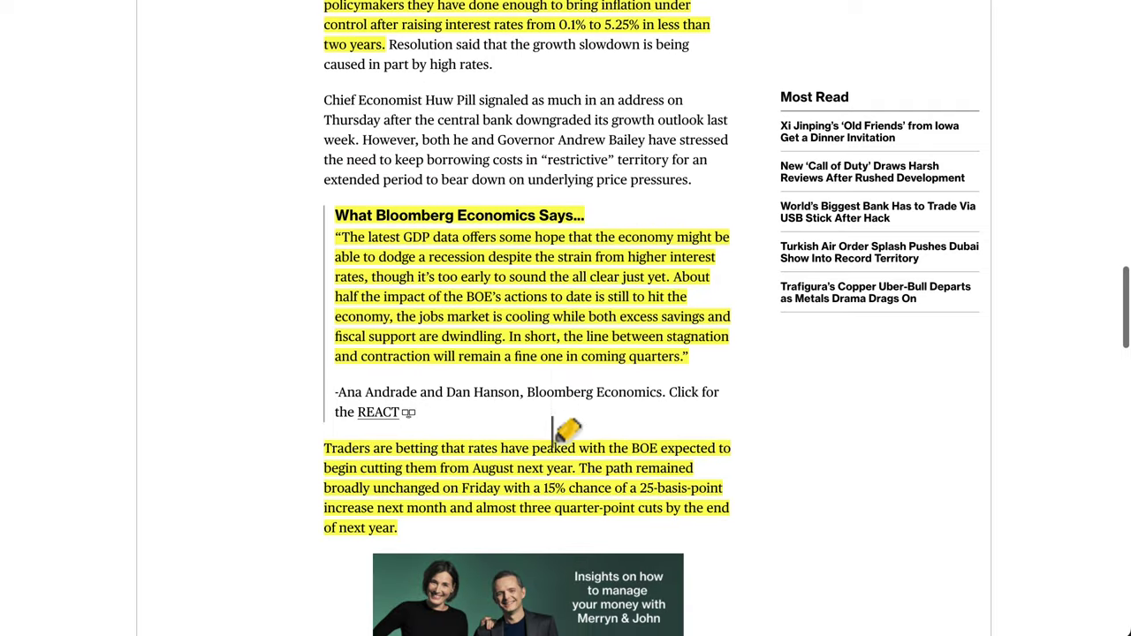
{"action": "mouse_move", "coordinate": [392, 277]}
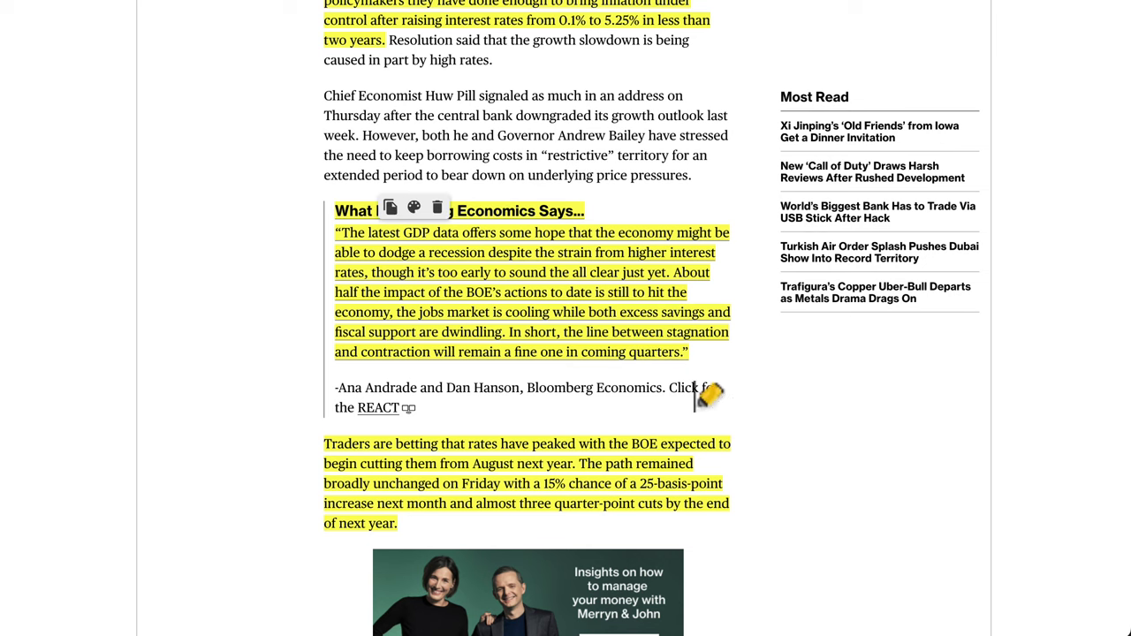
{"action": "scroll", "coordinate": [654, 437], "scroll_direction": "down", "scroll_amount": 2}
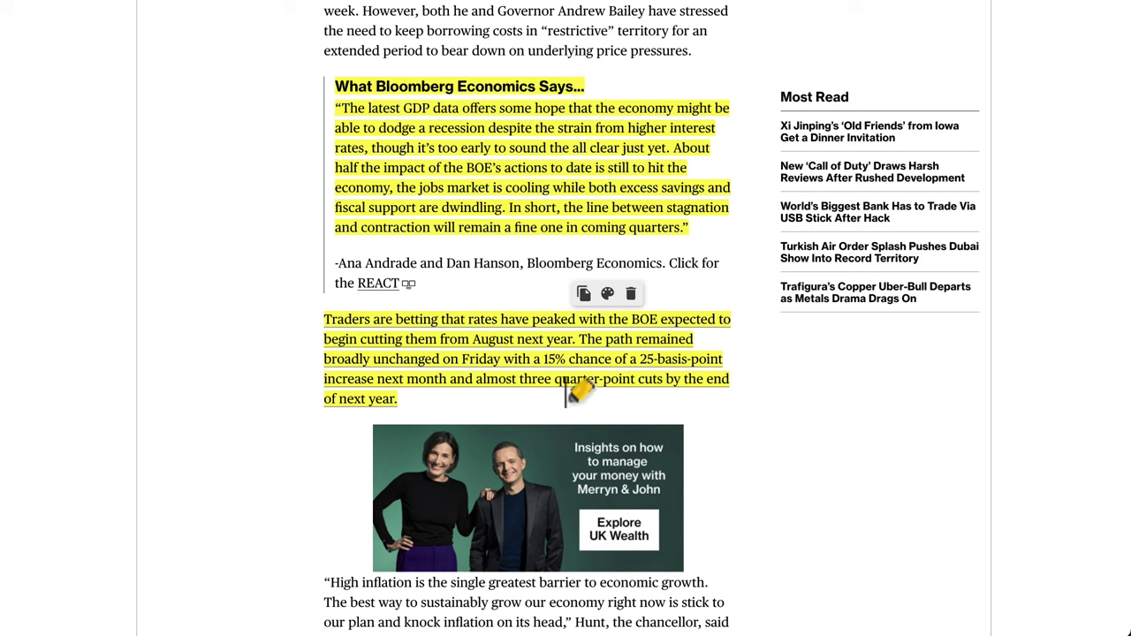
{"action": "scroll", "coordinate": [590, 385], "scroll_direction": "up", "scroll_amount": 4}
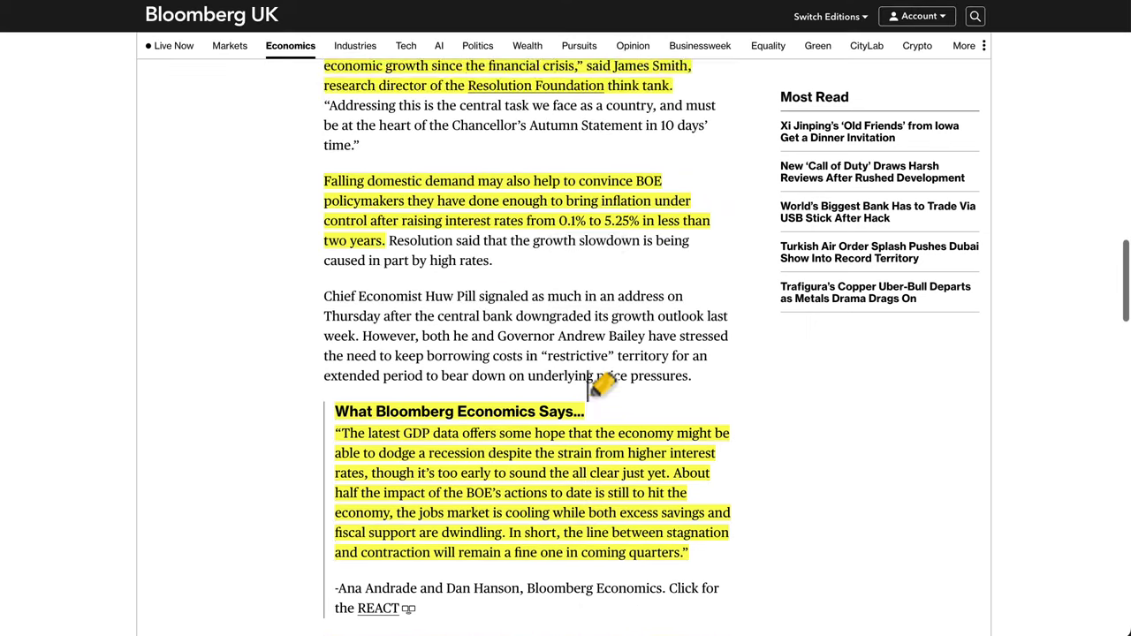
Skim the rest of the UK stagnant quarter article, including traders' BOE rate bets, and go back over it to the headline.
{"action": "scroll", "coordinate": [590, 383], "scroll_direction": "down", "scroll_amount": 6}
{"action": "scroll", "coordinate": [525, 215], "scroll_direction": "up", "scroll_amount": 5}
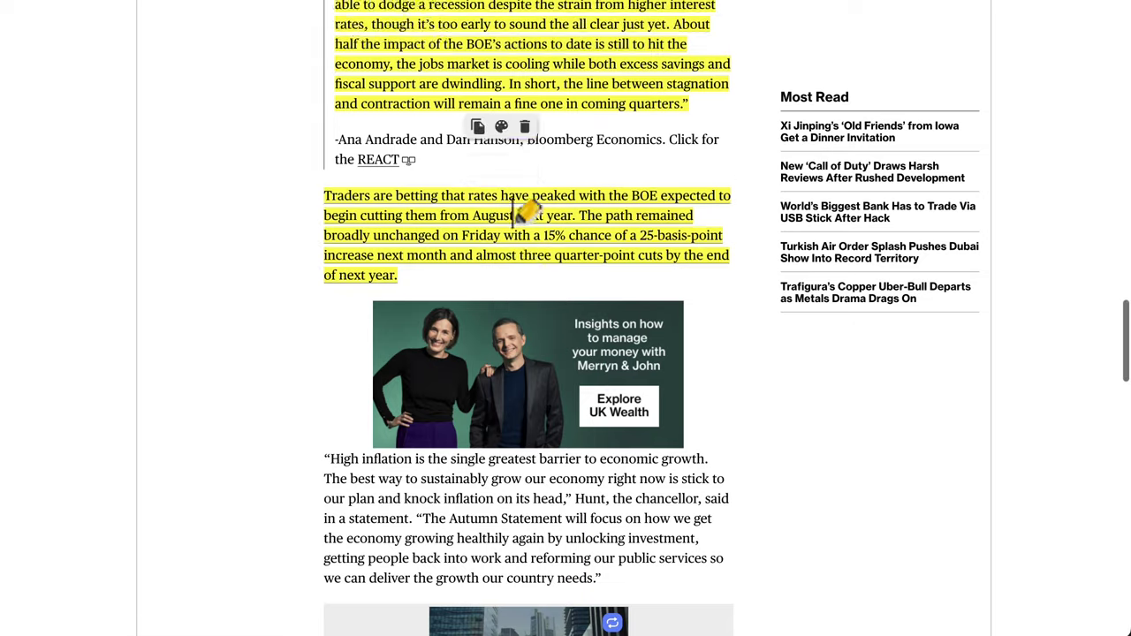
{"action": "scroll", "coordinate": [328, 136], "scroll_direction": "up", "scroll_amount": 2}
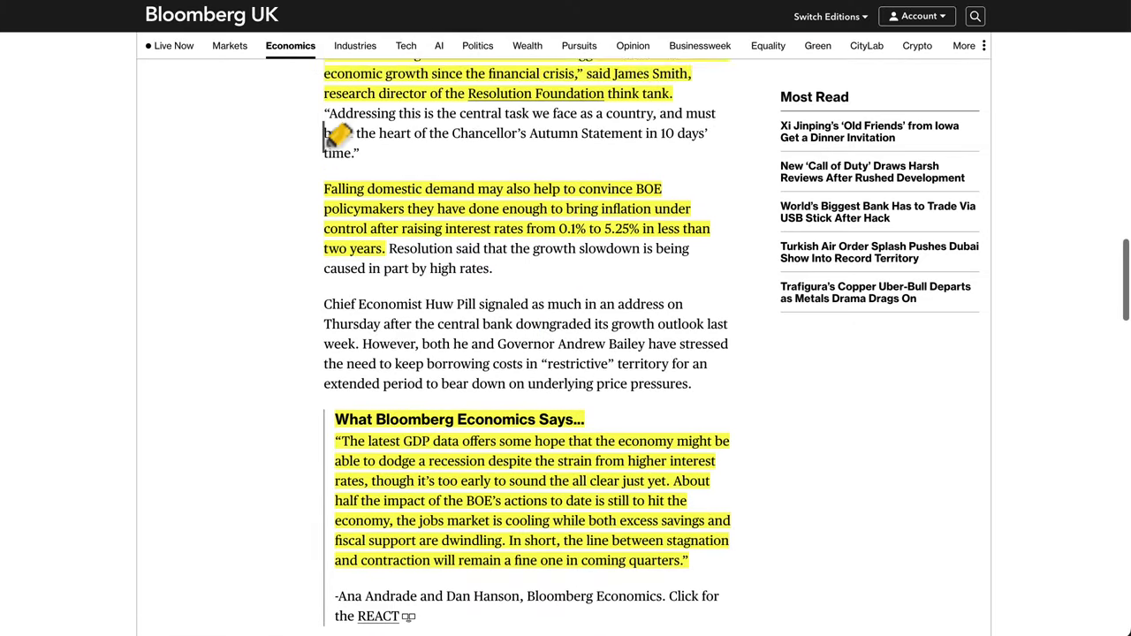
{"action": "scroll", "coordinate": [459, 211], "scroll_direction": "up", "scroll_amount": 12}
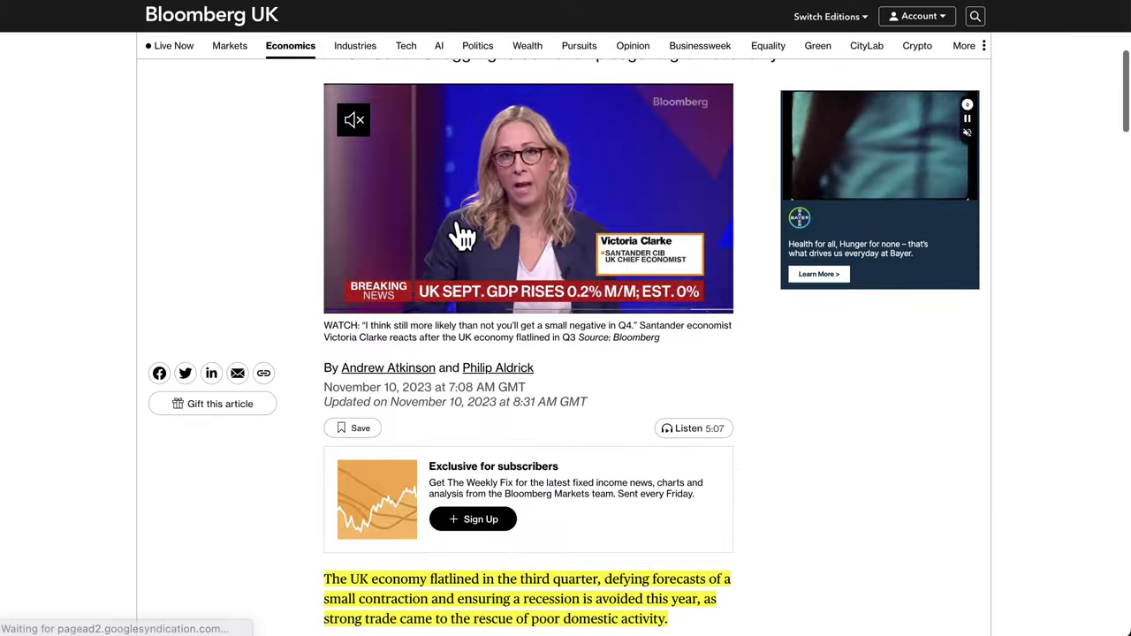
{"action": "scroll", "coordinate": [278, 56], "scroll_direction": "up", "scroll_amount": 3}
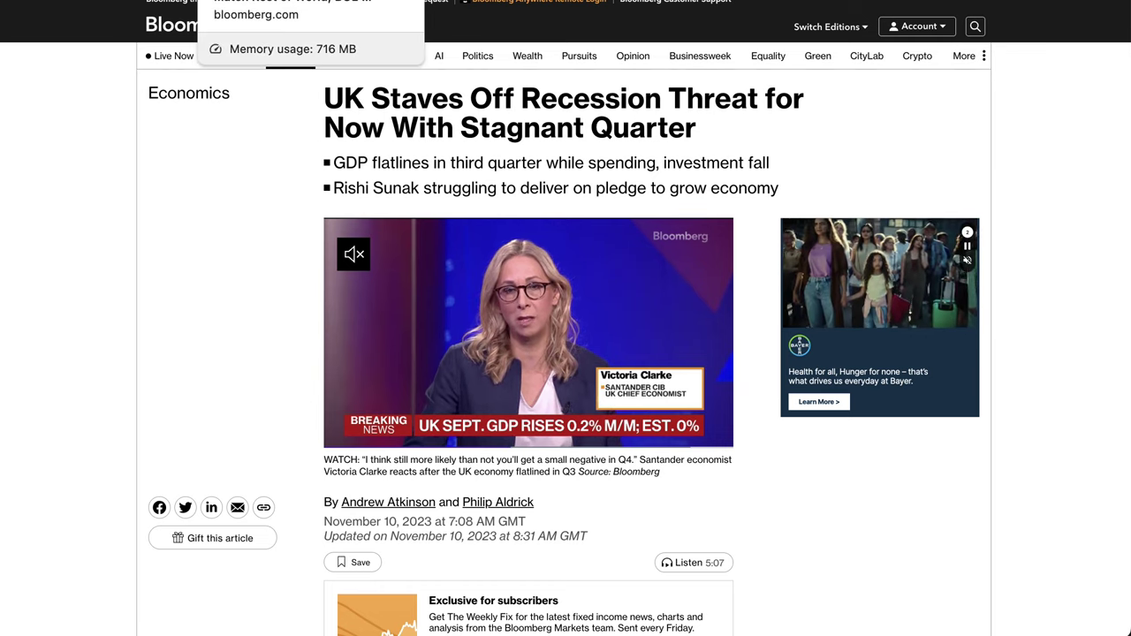
Return to the GBPUSD daily chart and raise the peak of the dashed projection path to about 1.249.
{"action": "left_click", "coordinate": [203, 0]}
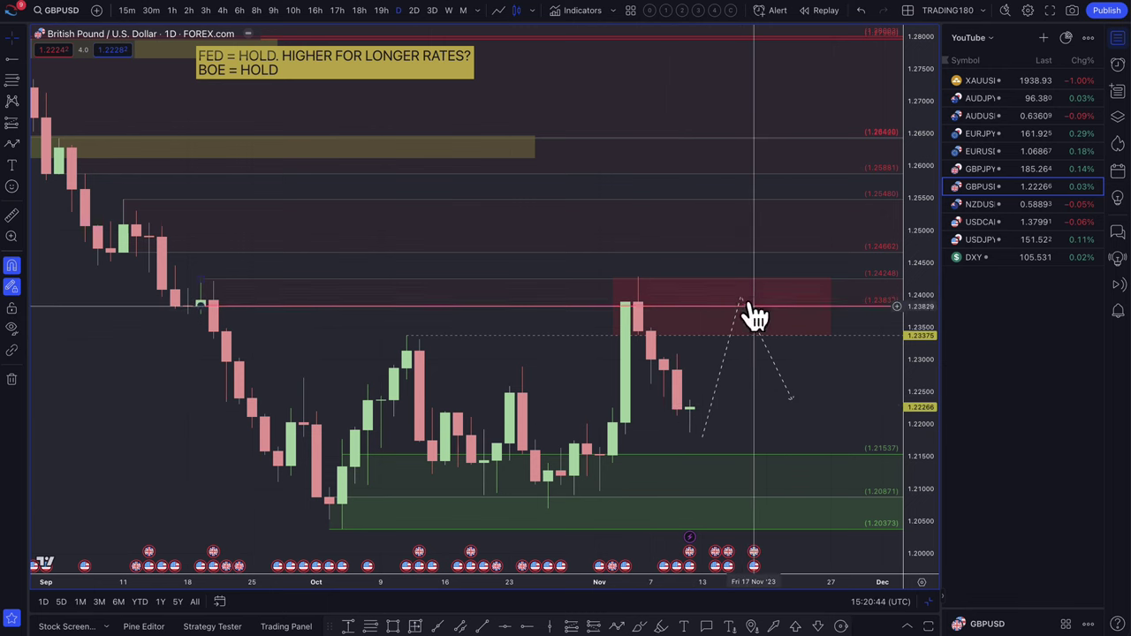
{"action": "scroll", "coordinate": [715, 361], "scroll_direction": "down", "scroll_amount": 2}
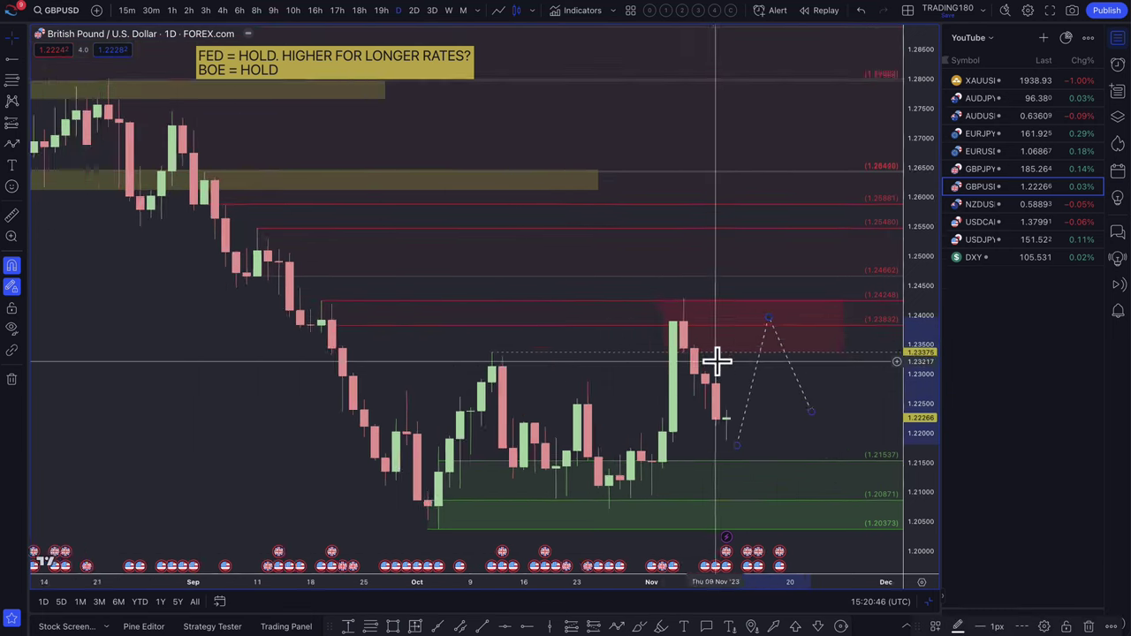
{"action": "scroll", "coordinate": [716, 360], "scroll_direction": "down", "scroll_amount": 2}
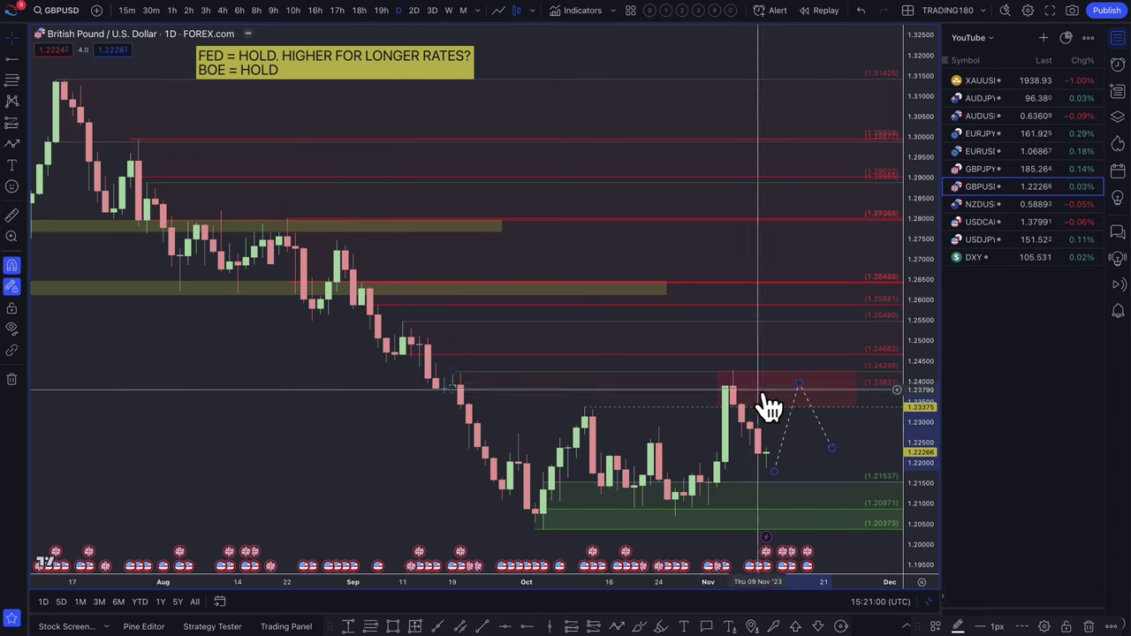
{"action": "left_click_drag", "start_coordinate": [798, 383], "coordinate": [800, 345]}
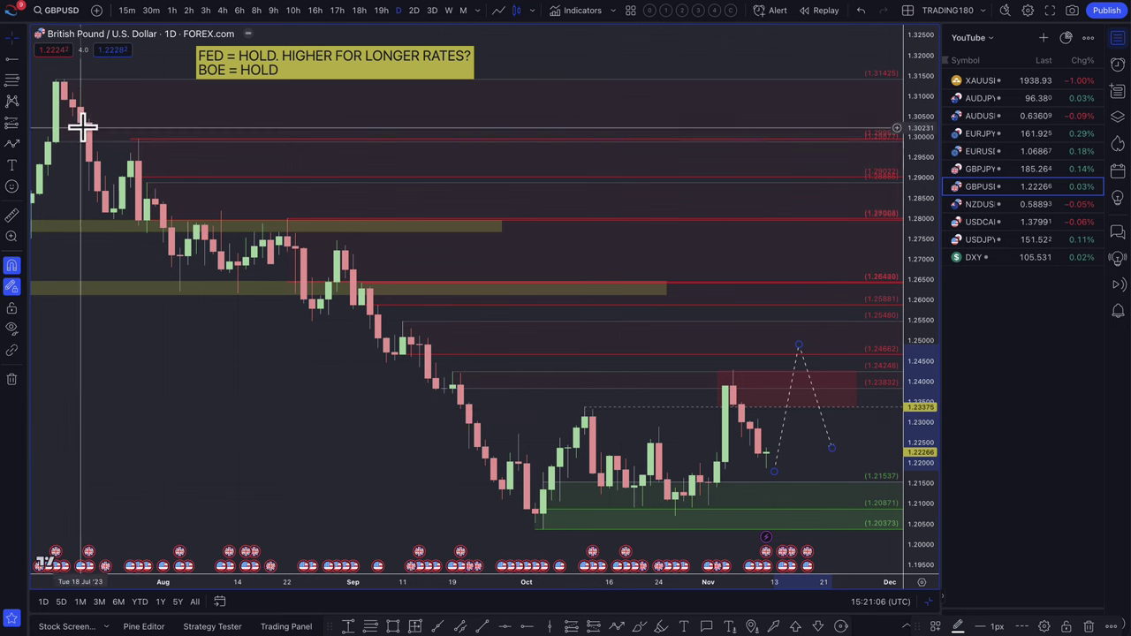
Draw a second dashed GBPUSD path from 1.22234 on 10 Nov down to about 1.2055 and up to about 1.225 on 24 Nov.
{"action": "left_click", "coordinate": [11, 144]}
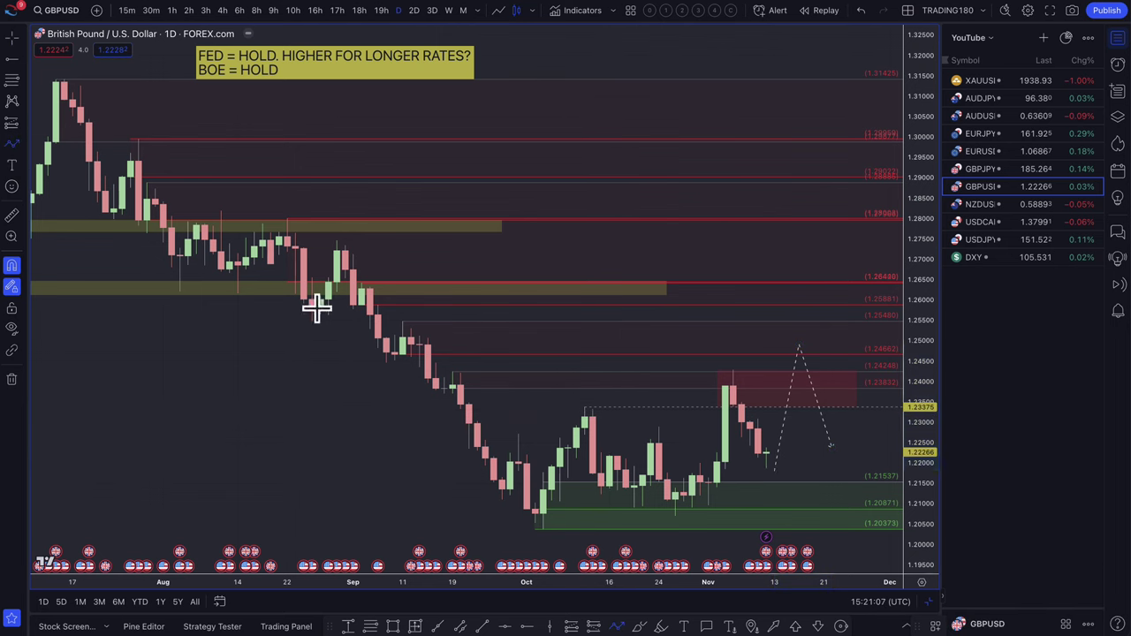
{"action": "left_click", "coordinate": [766, 454]}
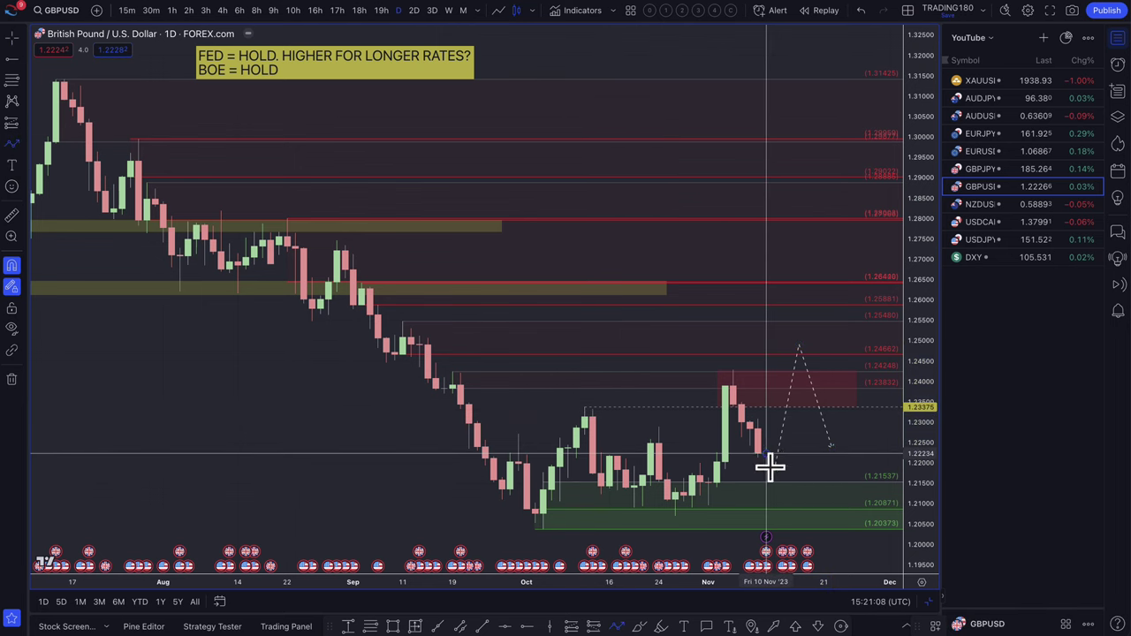
{"action": "left_click", "coordinate": [791, 521]}
{"action": "double_click", "coordinate": [848, 442]}
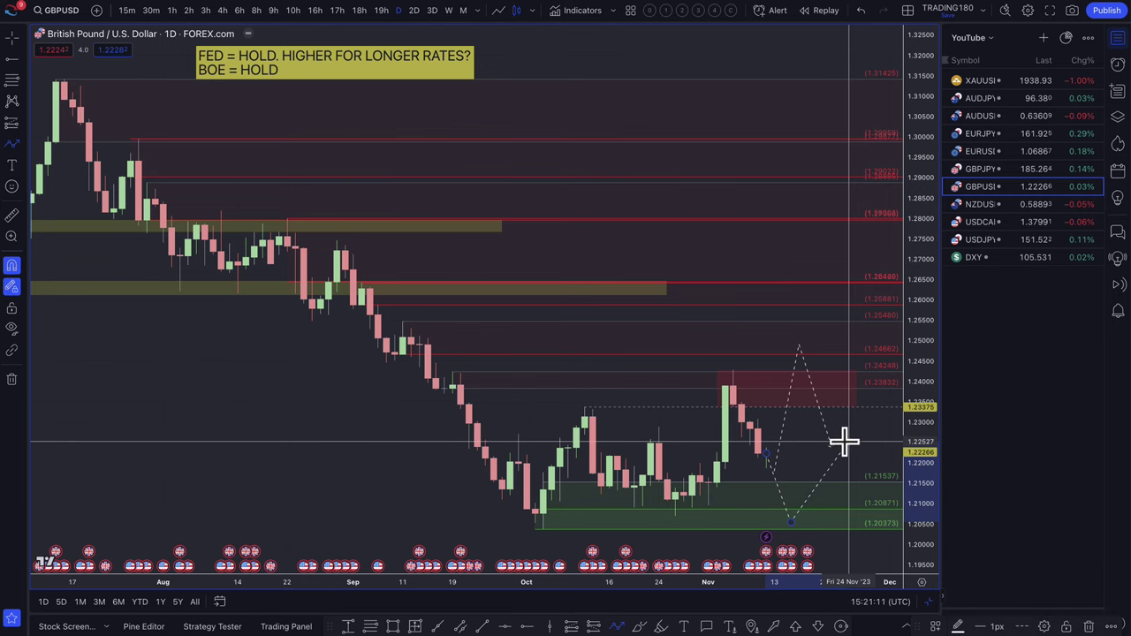
Switch to the GBPJPY daily chart and delete both parts of the old dashed projection path.
{"action": "left_click", "coordinate": [995, 172]}
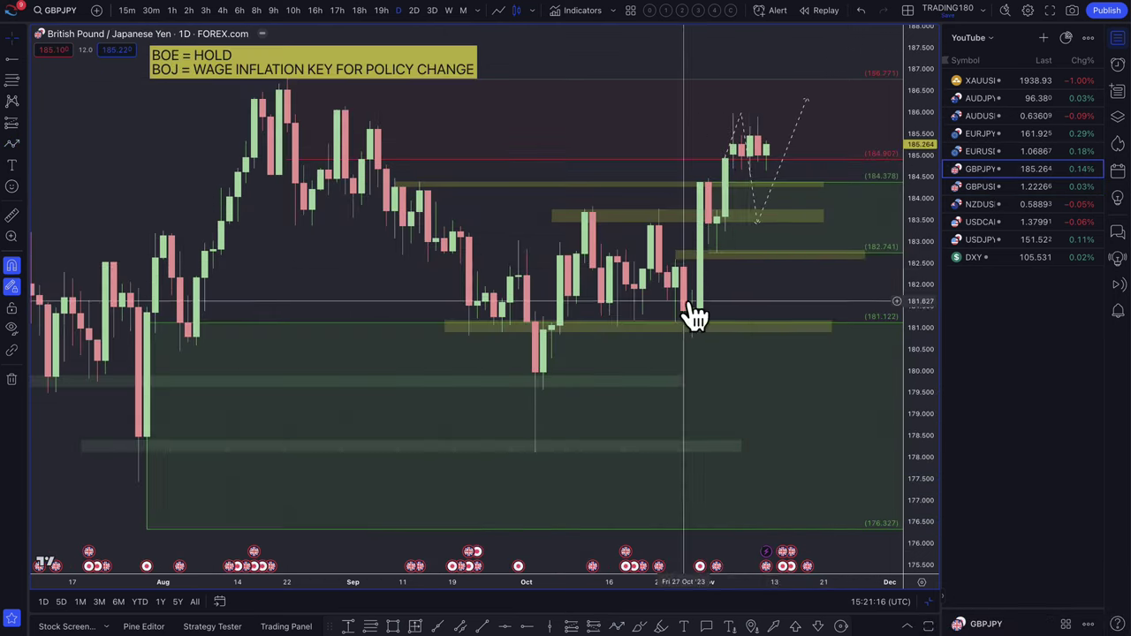
{"action": "scroll", "coordinate": [775, 219], "scroll_direction": "up", "scroll_amount": 2}
{"action": "scroll", "coordinate": [771, 209], "scroll_direction": "up", "scroll_amount": 2}
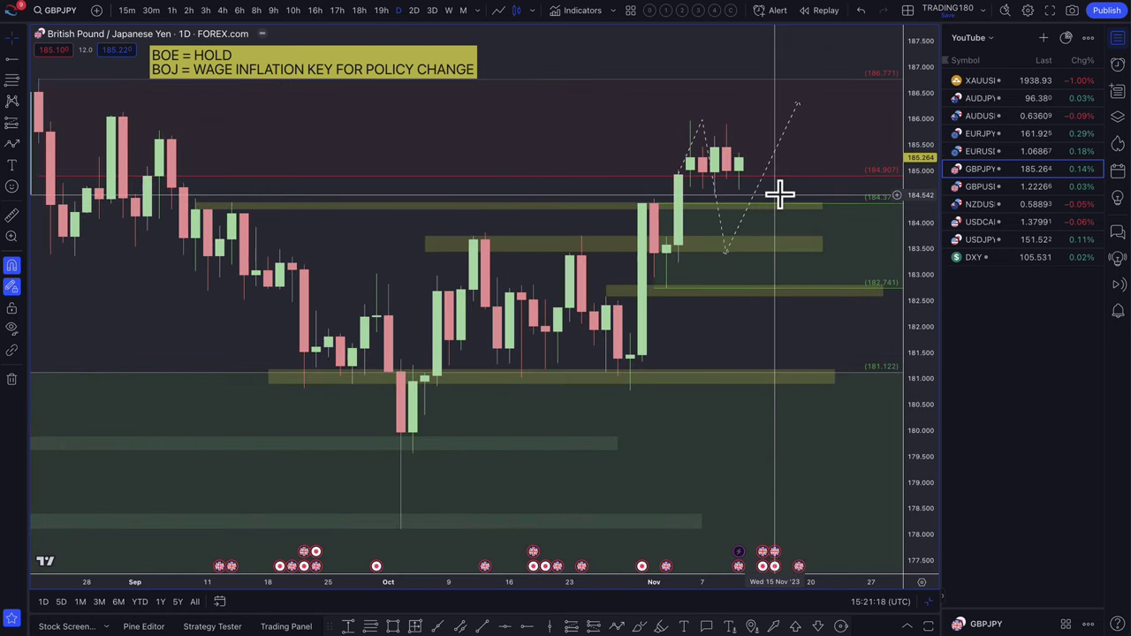
{"action": "right_click", "coordinate": [779, 199]}
{"action": "left_click", "coordinate": [719, 200]}
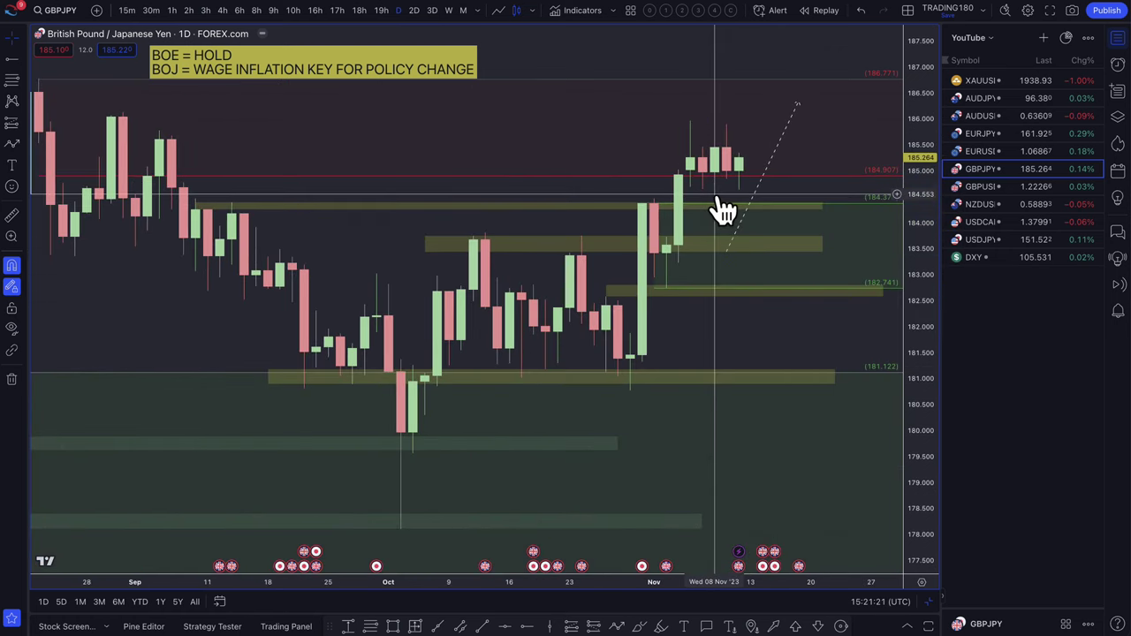
{"action": "key", "text": "Delete"}
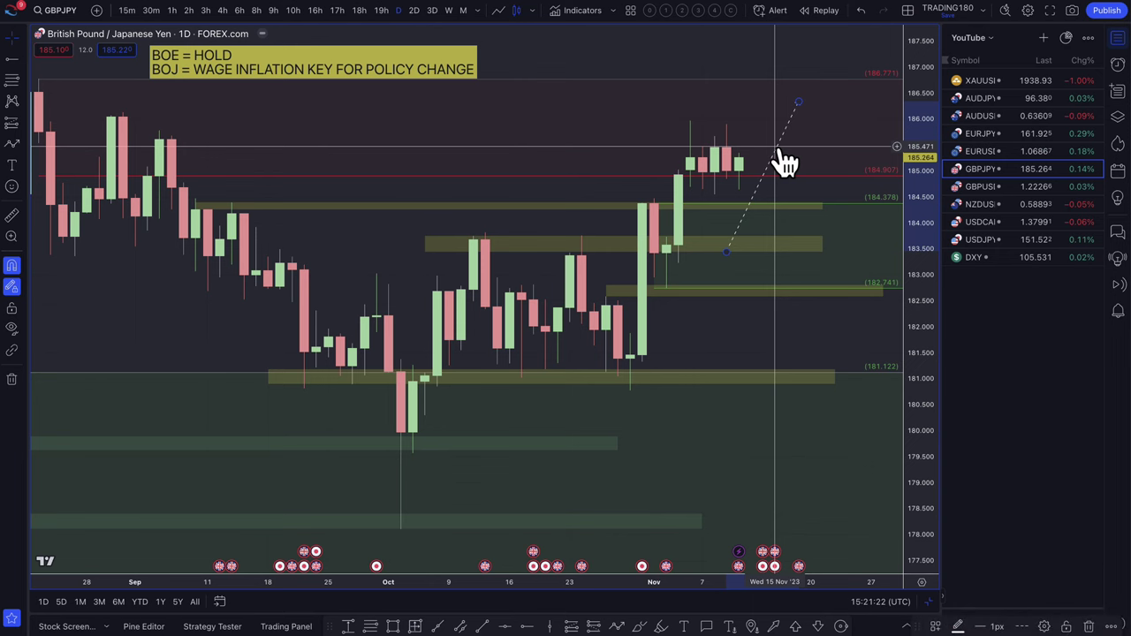
{"action": "key", "text": "Delete"}
Draw a dashed GBPJPY path from the 10 Nov candle up to about 187.6 and down to about 182.8 around 20 Nov.
{"action": "scroll", "coordinate": [686, 189], "scroll_direction": "down", "scroll_amount": 3}
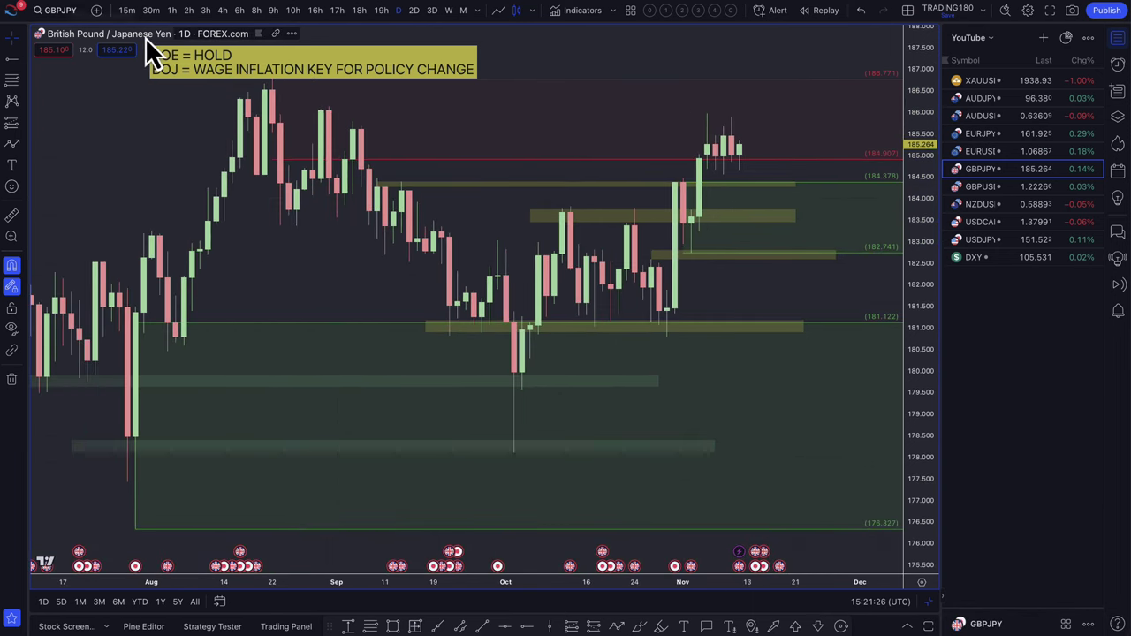
{"action": "left_click", "coordinate": [12, 145]}
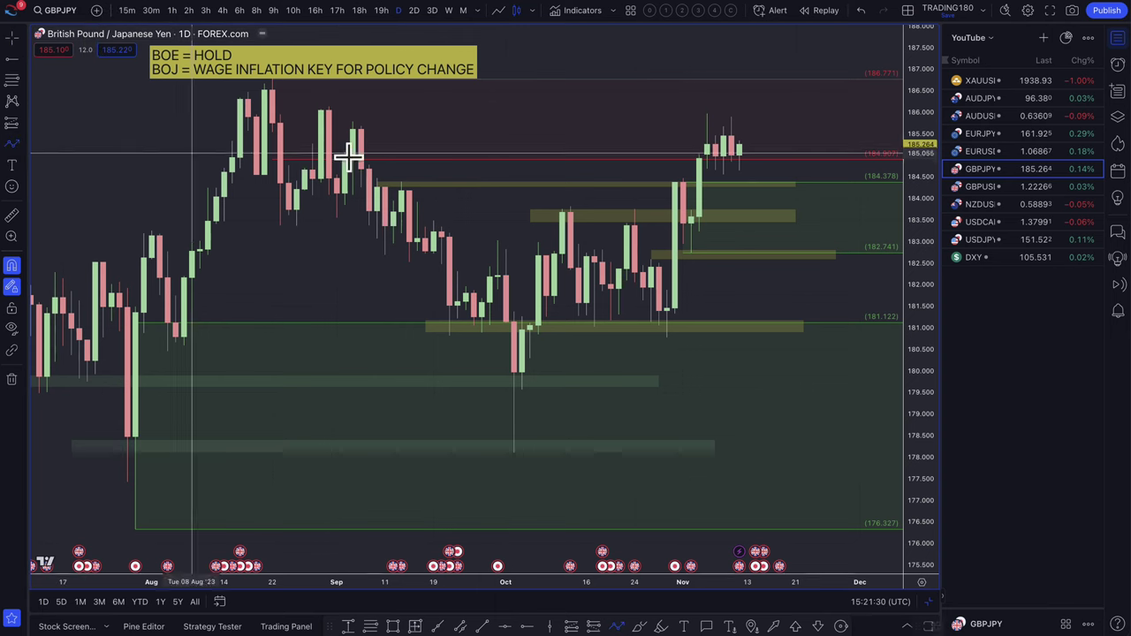
{"action": "scroll", "coordinate": [749, 148], "scroll_direction": "down", "scroll_amount": 3}
{"action": "scroll", "coordinate": [749, 148], "scroll_direction": "up", "scroll_amount": 3}
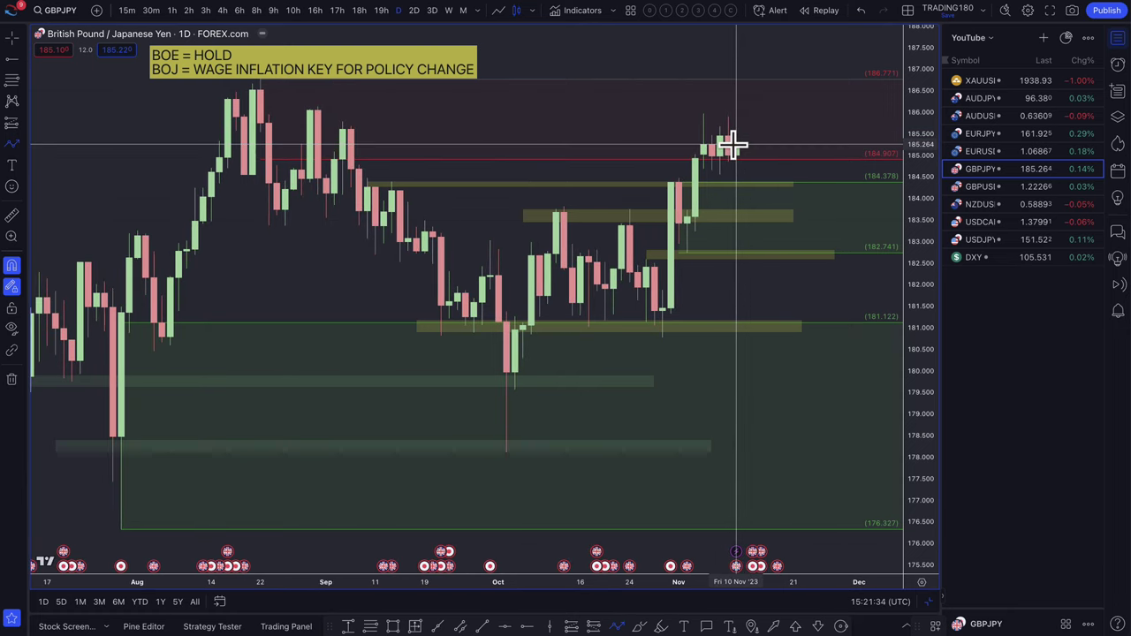
{"action": "scroll", "coordinate": [735, 145], "scroll_direction": "down", "scroll_amount": 5}
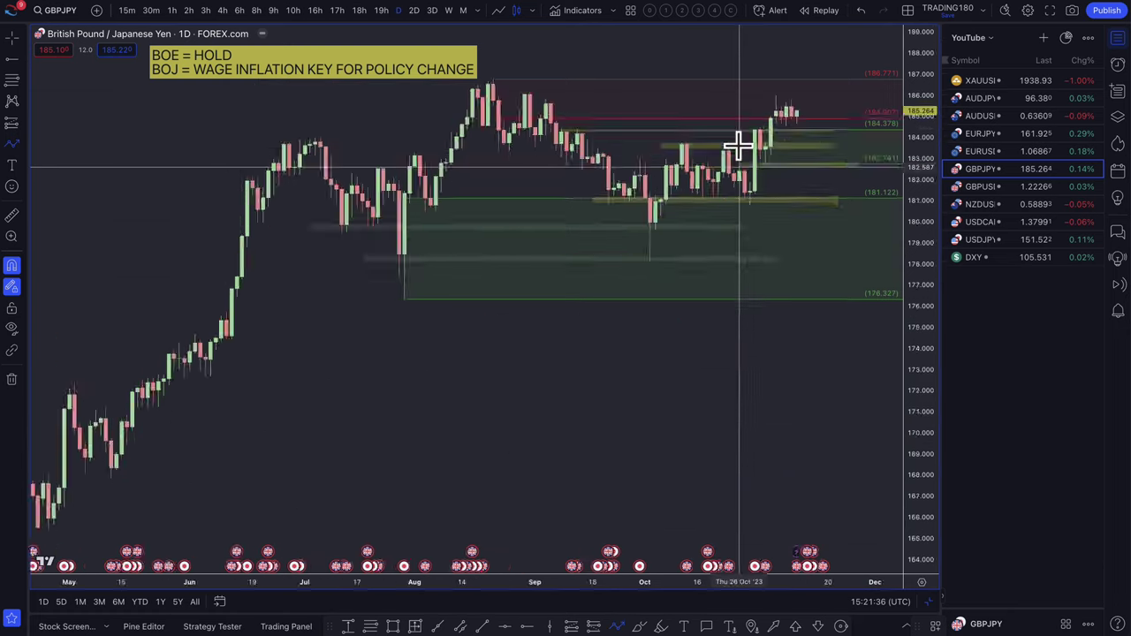
{"action": "scroll", "coordinate": [738, 144], "scroll_direction": "up", "scroll_amount": 5}
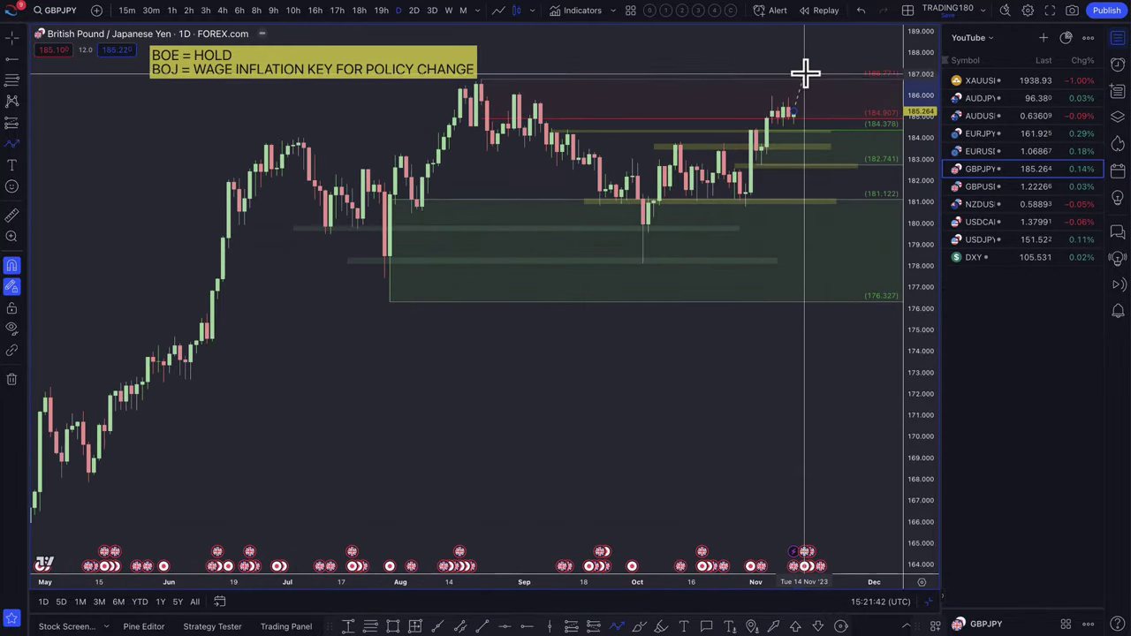
{"action": "left_click", "coordinate": [805, 60]}
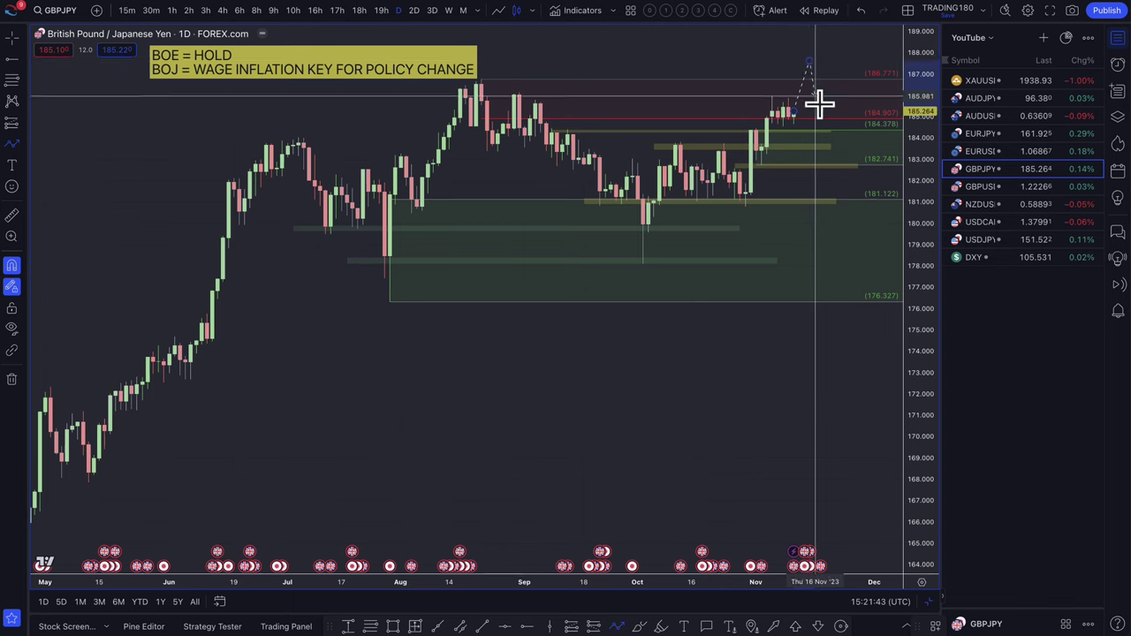
{"action": "double_click", "coordinate": [834, 162]}
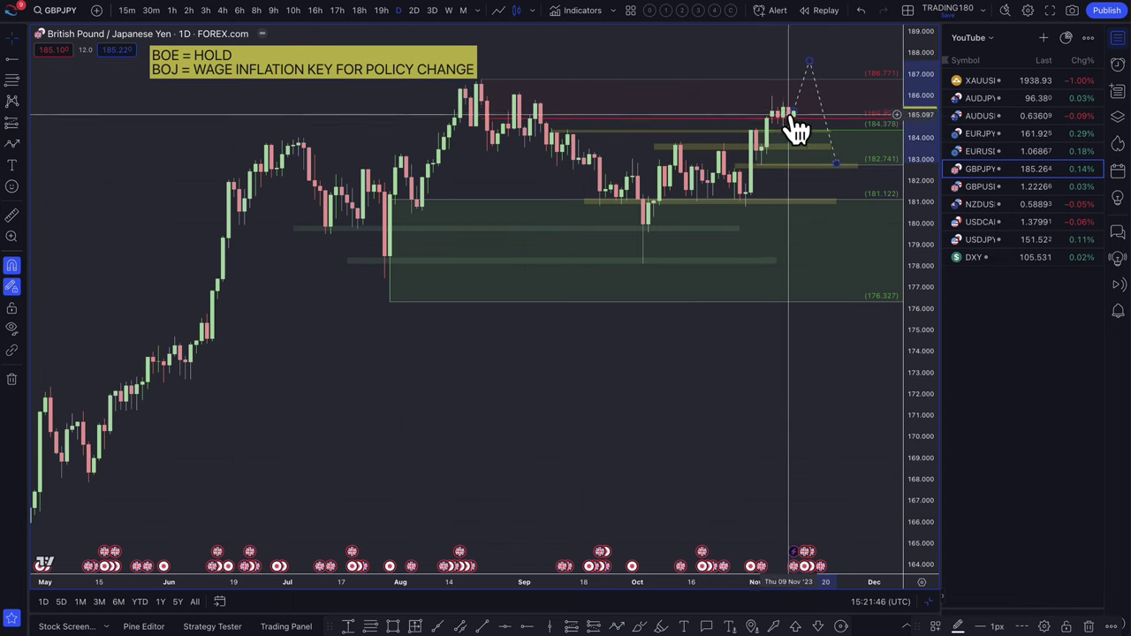
{"action": "scroll", "coordinate": [791, 124], "scroll_direction": "up", "scroll_amount": 2}
{"action": "scroll", "coordinate": [788, 113], "scroll_direction": "up", "scroll_amount": 1}
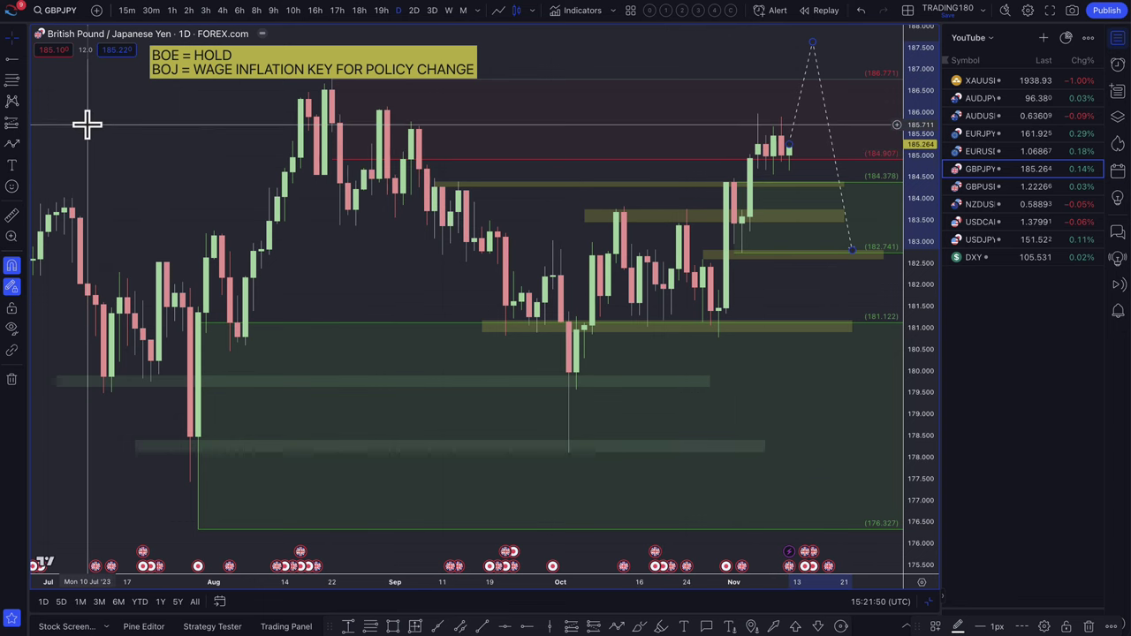
Draw a second dashed GBPJPY path from about 185.1 down to about 182.7 and back up to about 185.3.
{"action": "left_click", "coordinate": [12, 148]}
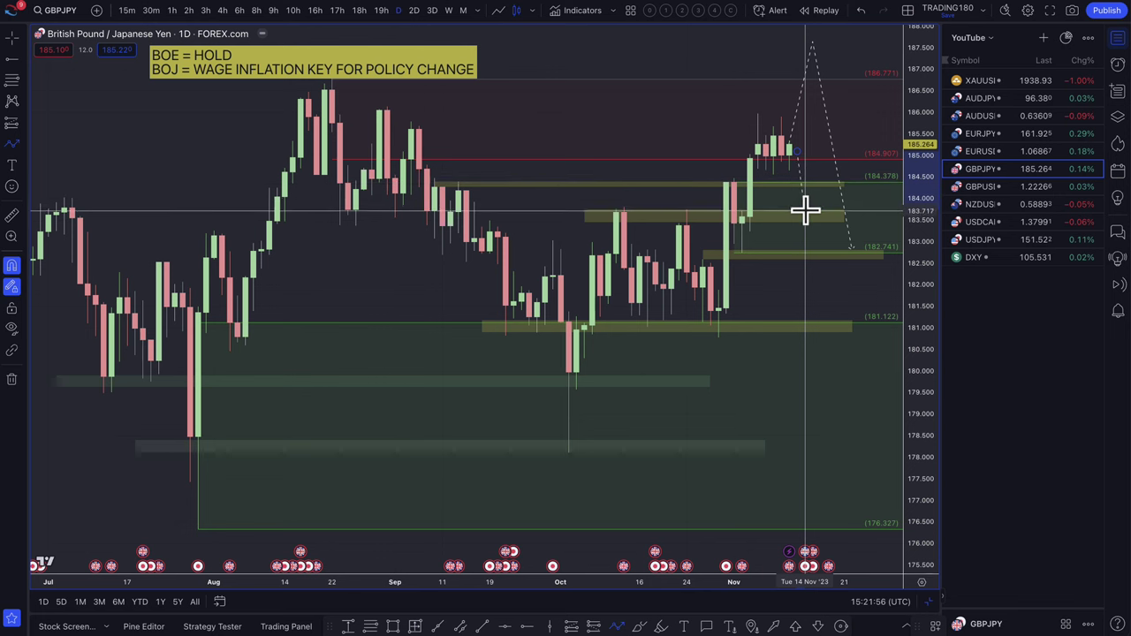
{"action": "left_click", "coordinate": [819, 253]}
{"action": "left_click", "coordinate": [858, 144]}
{"action": "scroll", "coordinate": [858, 144], "scroll_direction": "up", "scroll_amount": 5}
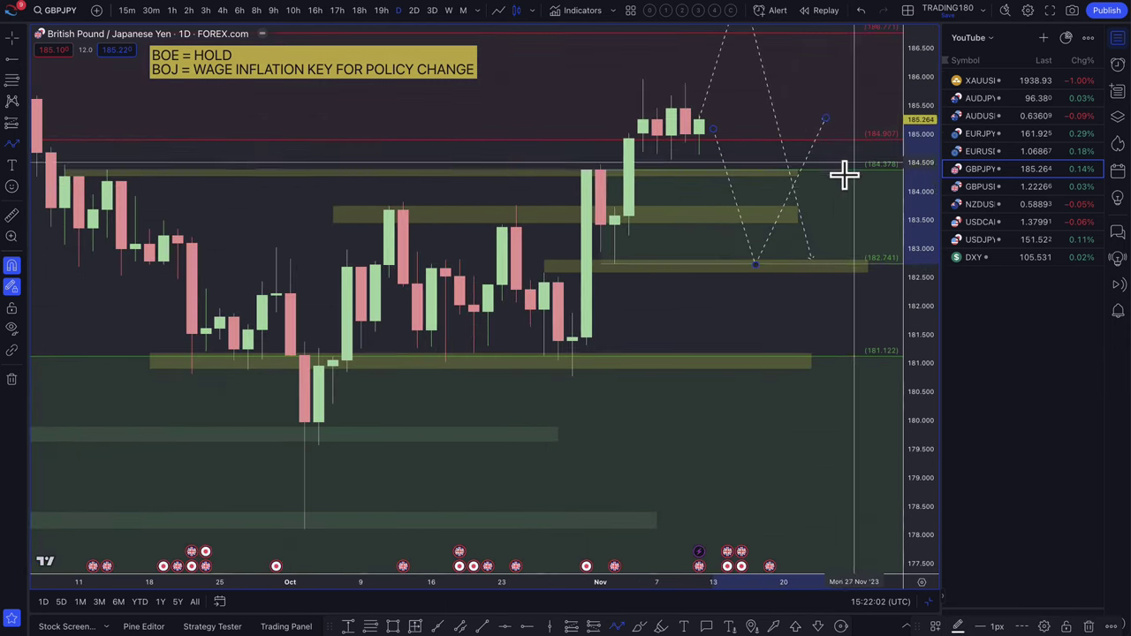
Switch to the EURUSD daily chart and examine the dashed projection paths against recent candles and zones.
{"action": "left_click", "coordinate": [983, 155]}
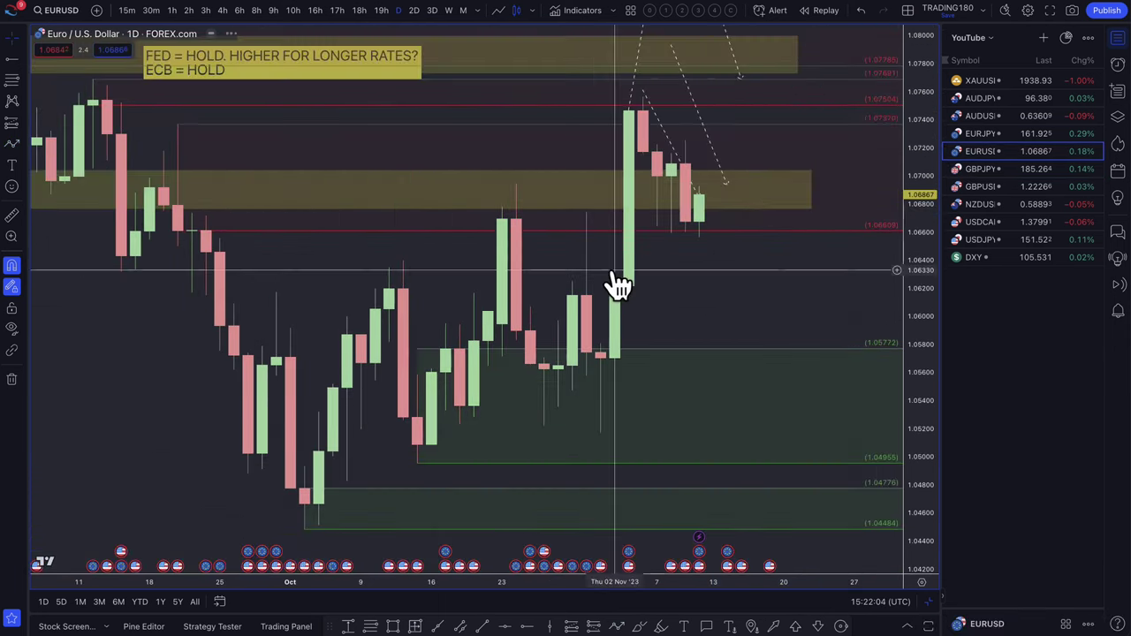
{"action": "scroll", "coordinate": [720, 318], "scroll_direction": "down", "scroll_amount": 3}
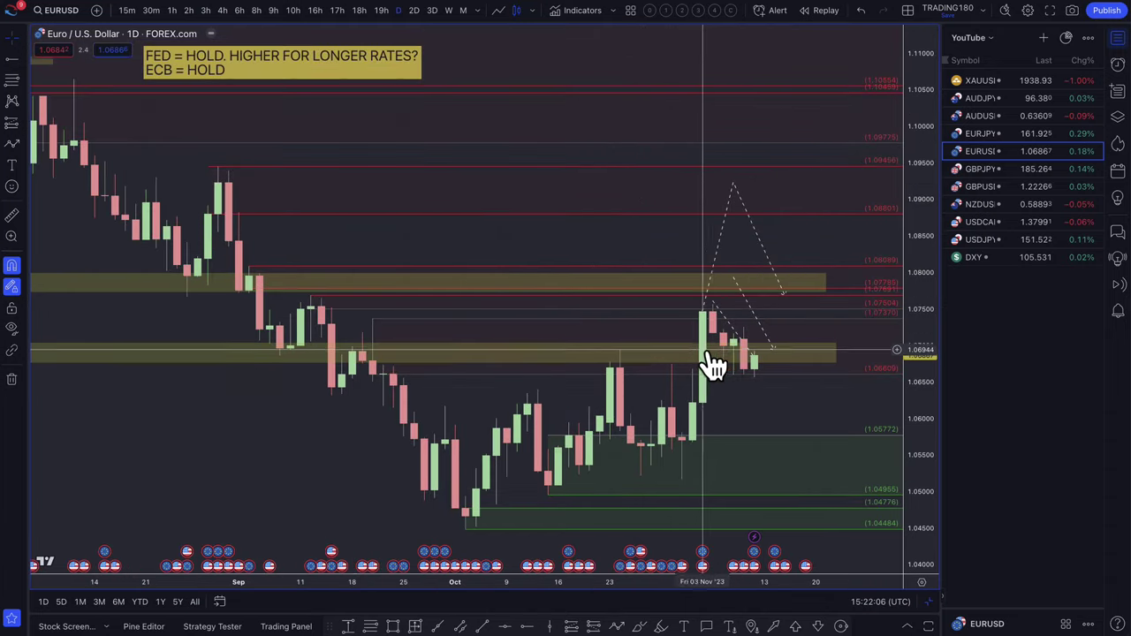
{"action": "scroll", "coordinate": [719, 324], "scroll_direction": "up", "scroll_amount": 2}
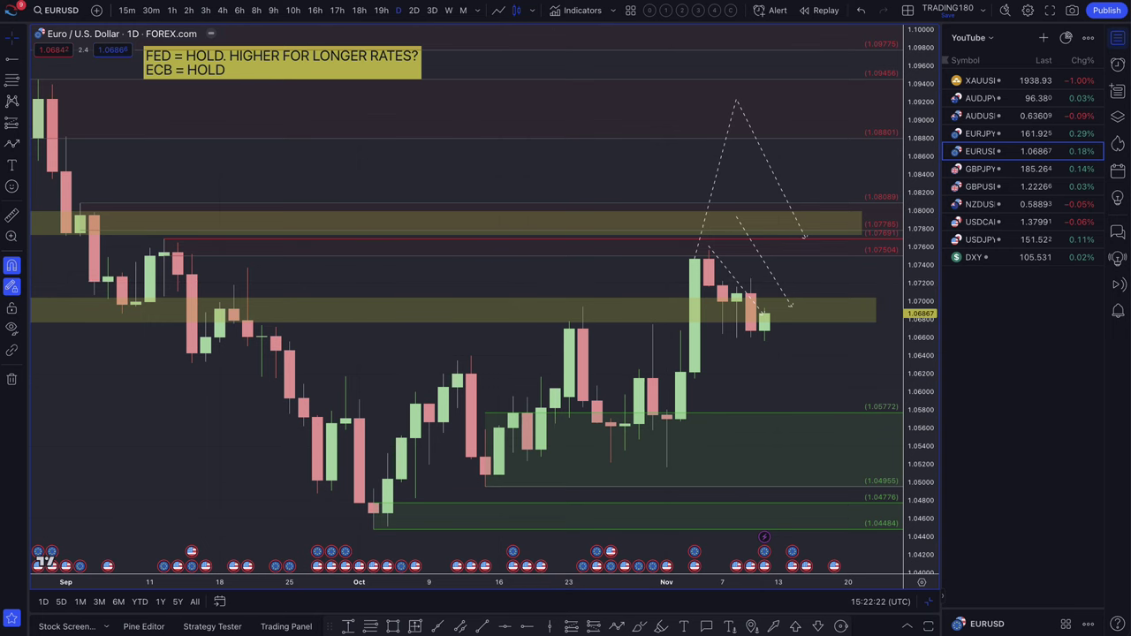
Switch to the Bloomberg article on Lagarde and the 4% ECB rate and read its highlighted passages and euro-area inflation chart.
{"action": "left_click", "coordinate": [252, 2]}
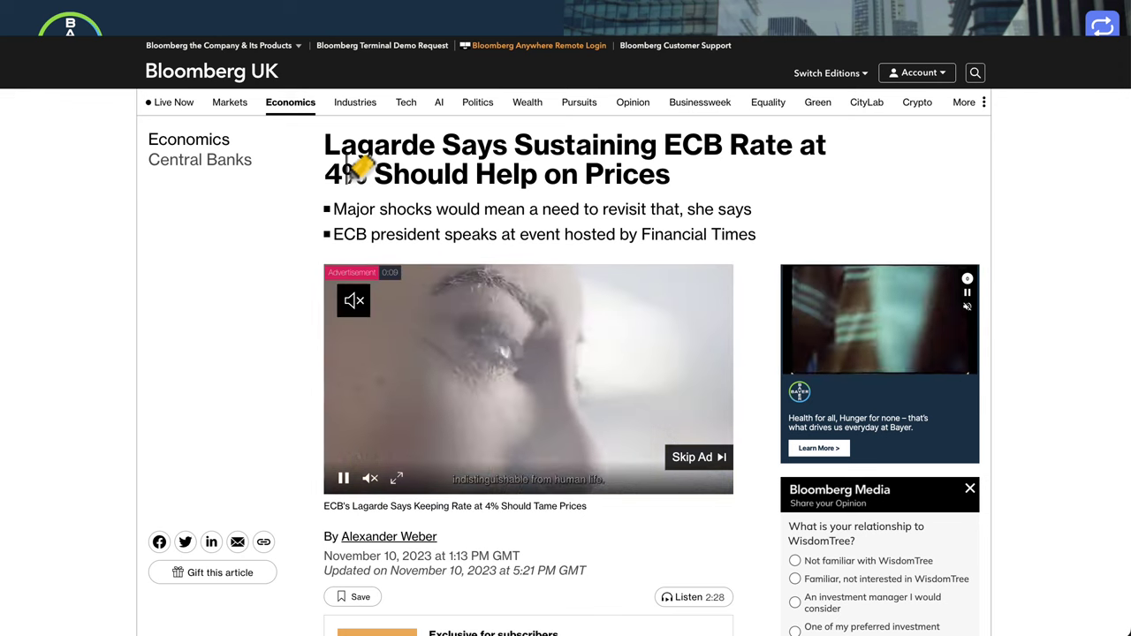
{"action": "scroll", "coordinate": [297, 349], "scroll_direction": "down", "scroll_amount": 2}
{"action": "scroll", "coordinate": [297, 352], "scroll_direction": "down", "scroll_amount": 5}
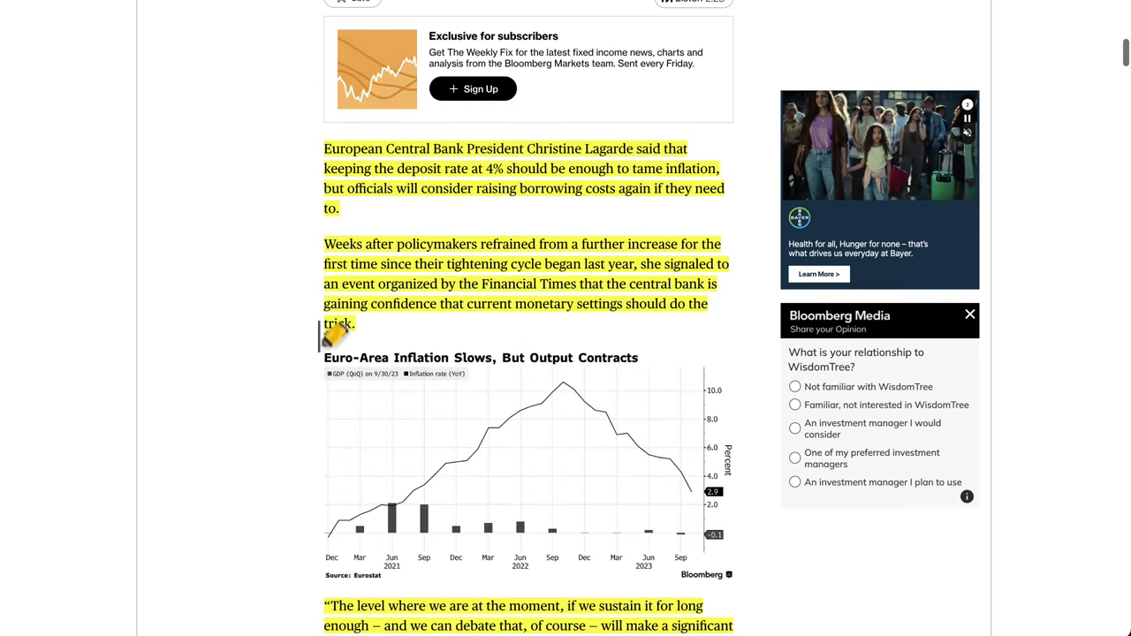
{"action": "mouse_move", "coordinate": [387, 250]}
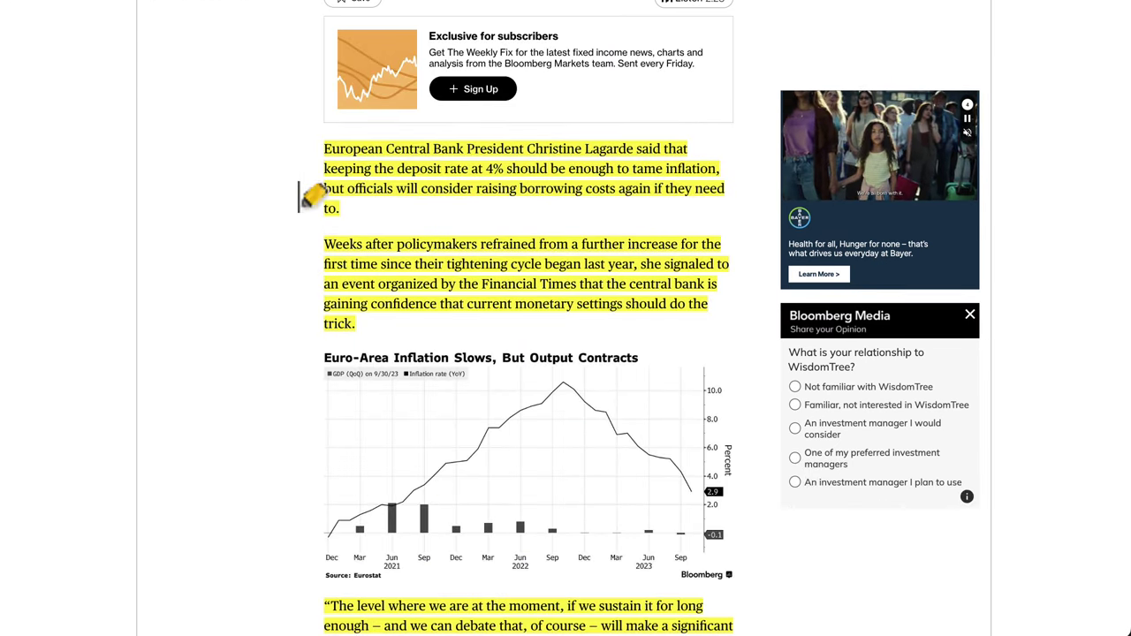
{"action": "mouse_move", "coordinate": [498, 157]}
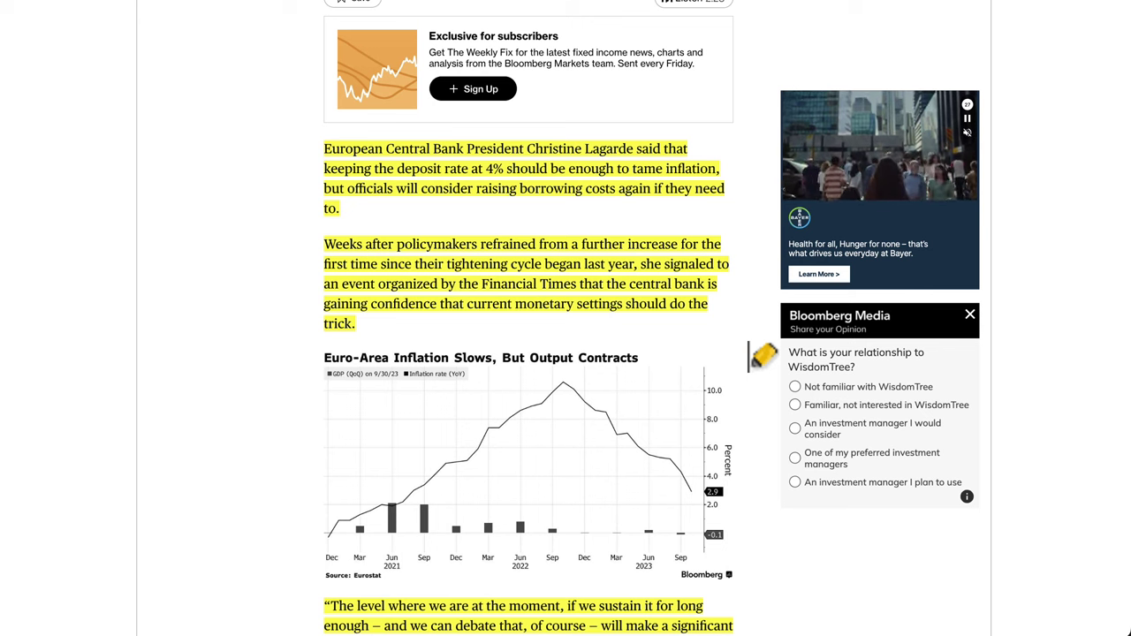
{"action": "scroll", "coordinate": [761, 356], "scroll_direction": "down", "scroll_amount": 4}
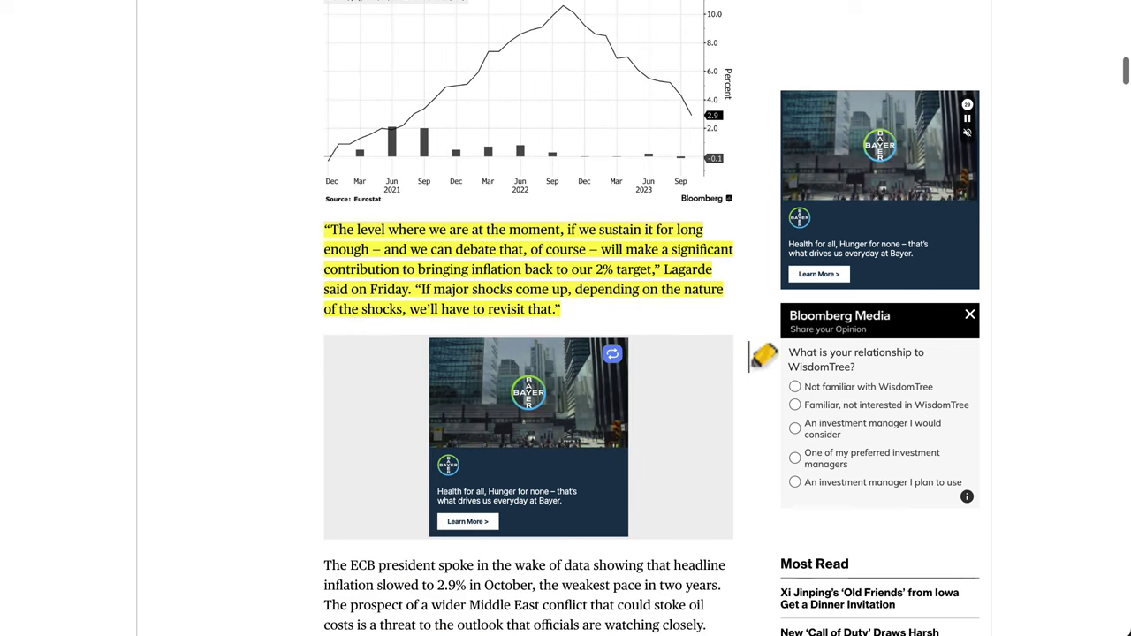
{"action": "mouse_move", "coordinate": [588, 305]}
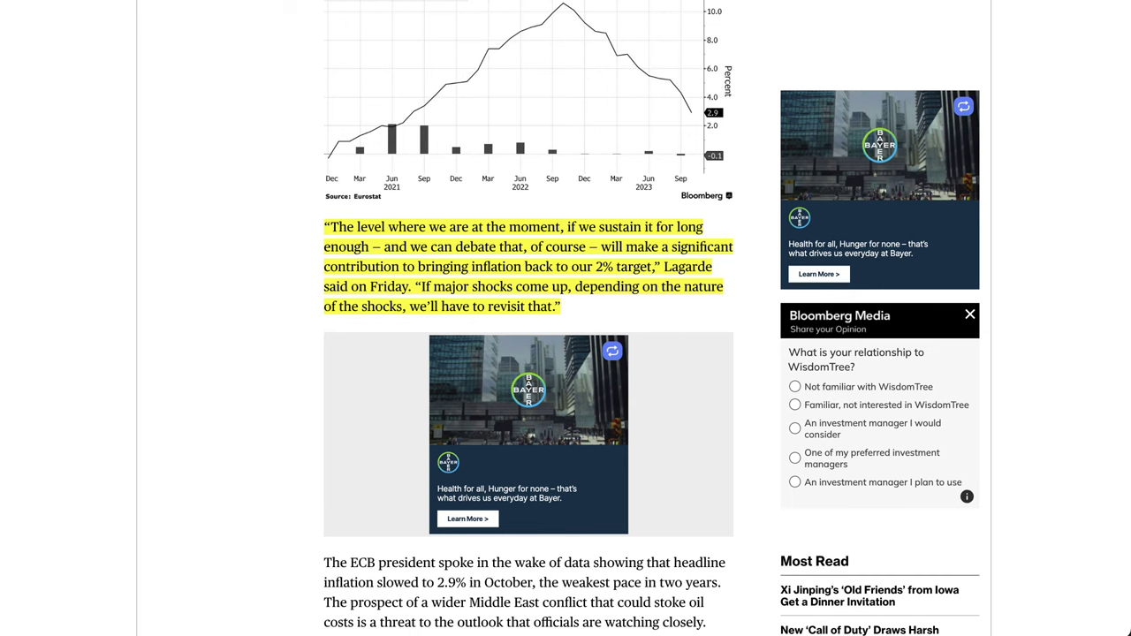
Switch to the Bloomberg article on Draghi's euro-zone recession warning and read its headline and highlighted passages.
{"action": "key", "text": "alt+Left"}
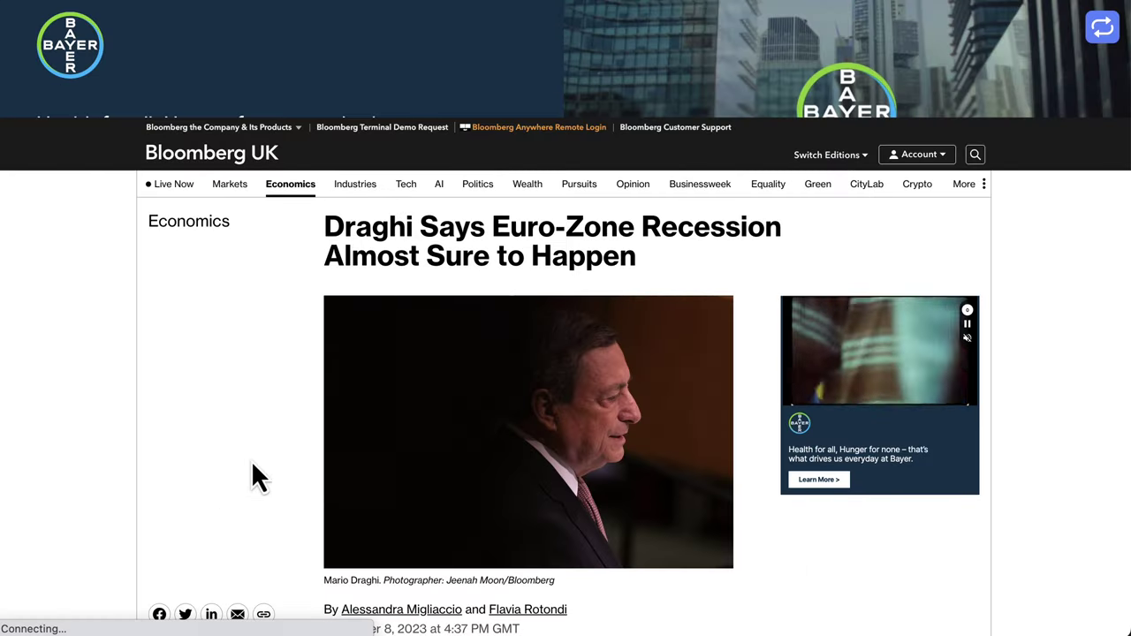
{"action": "scroll", "coordinate": [253, 465], "scroll_direction": "down", "scroll_amount": 2}
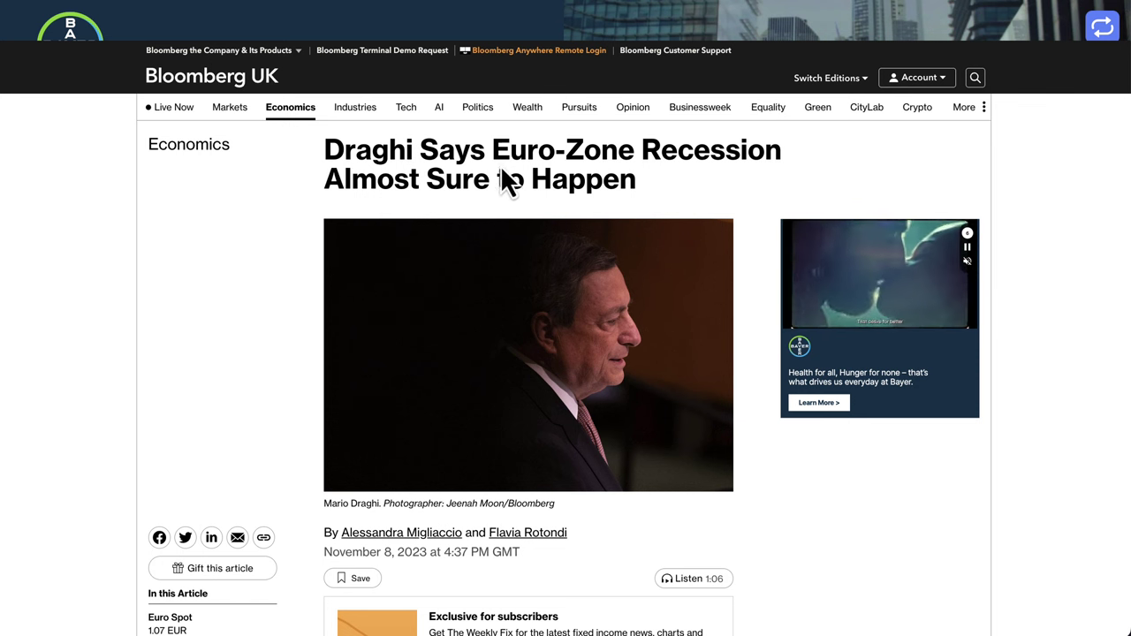
{"action": "scroll", "coordinate": [308, 251], "scroll_direction": "down", "scroll_amount": 5}
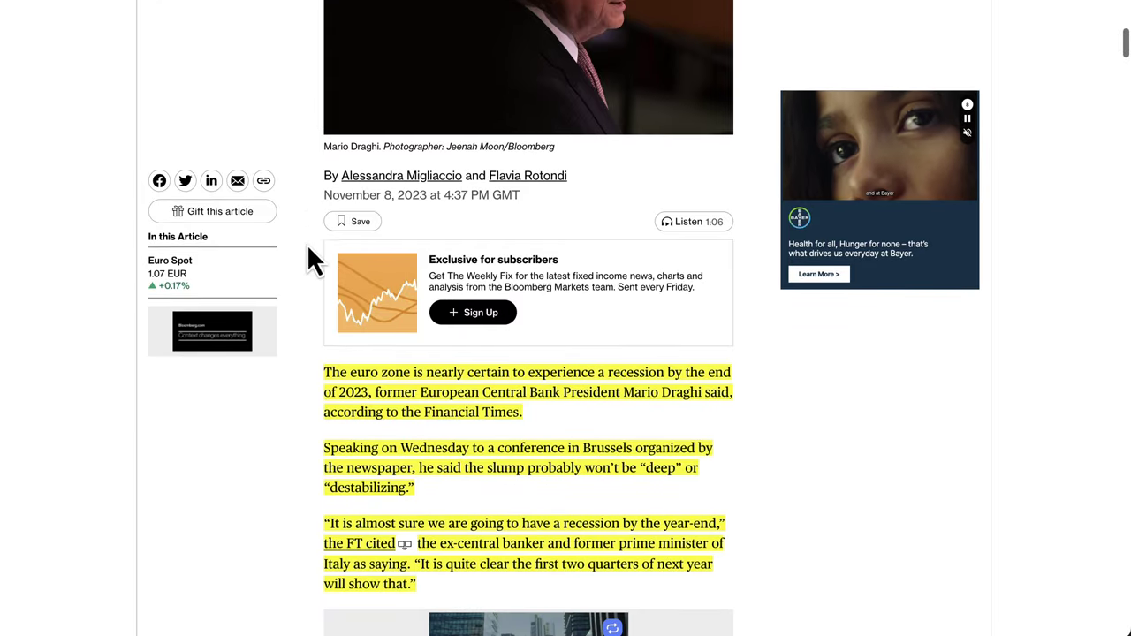
{"action": "scroll", "coordinate": [307, 244], "scroll_direction": "down", "scroll_amount": 2}
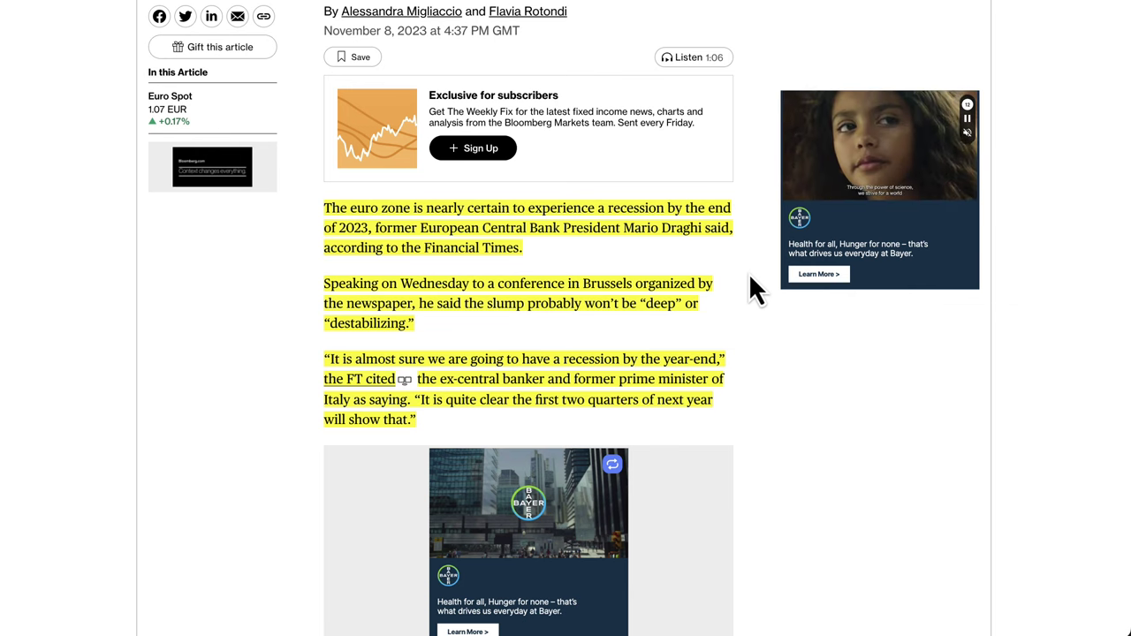
{"action": "scroll", "coordinate": [748, 273], "scroll_direction": "down", "scroll_amount": 2}
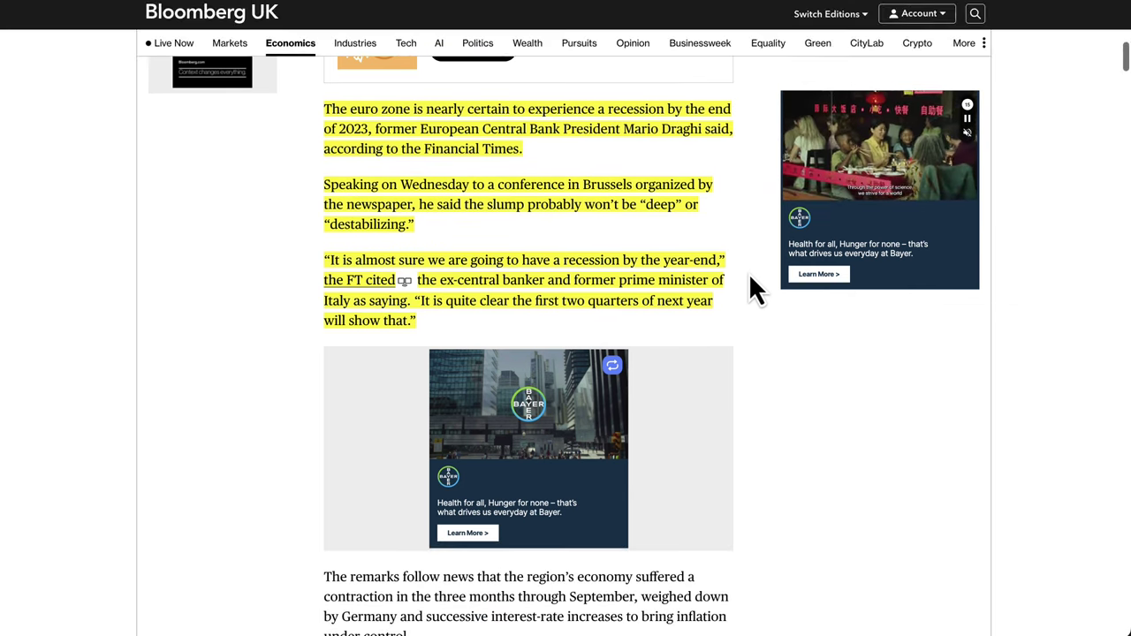
{"action": "scroll", "coordinate": [748, 272], "scroll_direction": "up", "scroll_amount": 1}
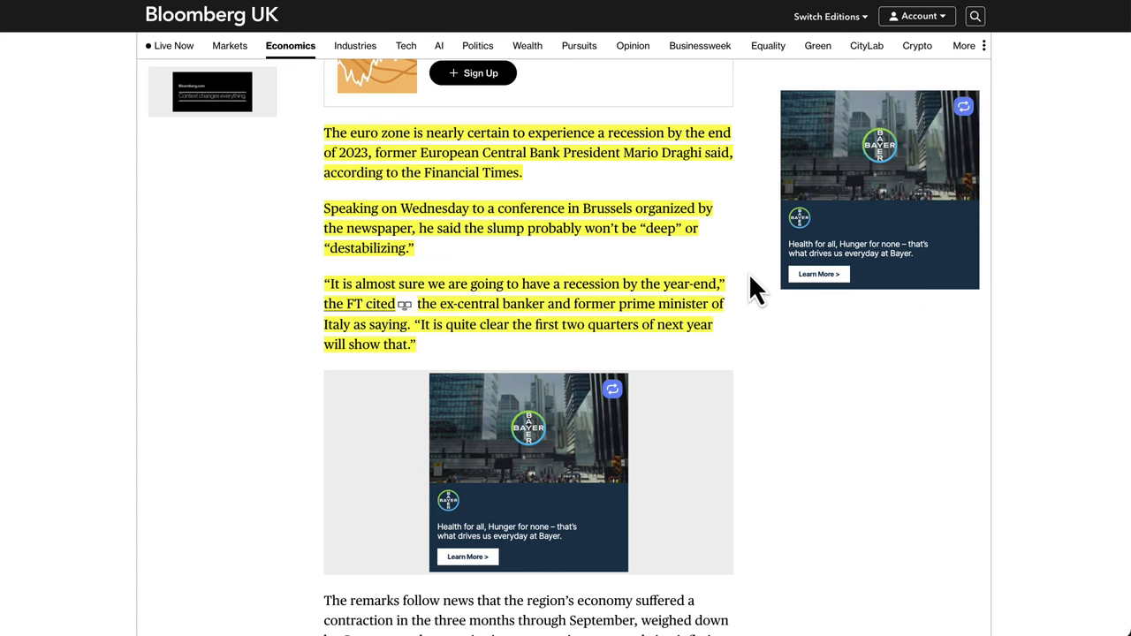
{"action": "scroll", "coordinate": [749, 278], "scroll_direction": "up", "scroll_amount": 4}
{"action": "scroll", "coordinate": [751, 116], "scroll_direction": "up", "scroll_amount": 2}
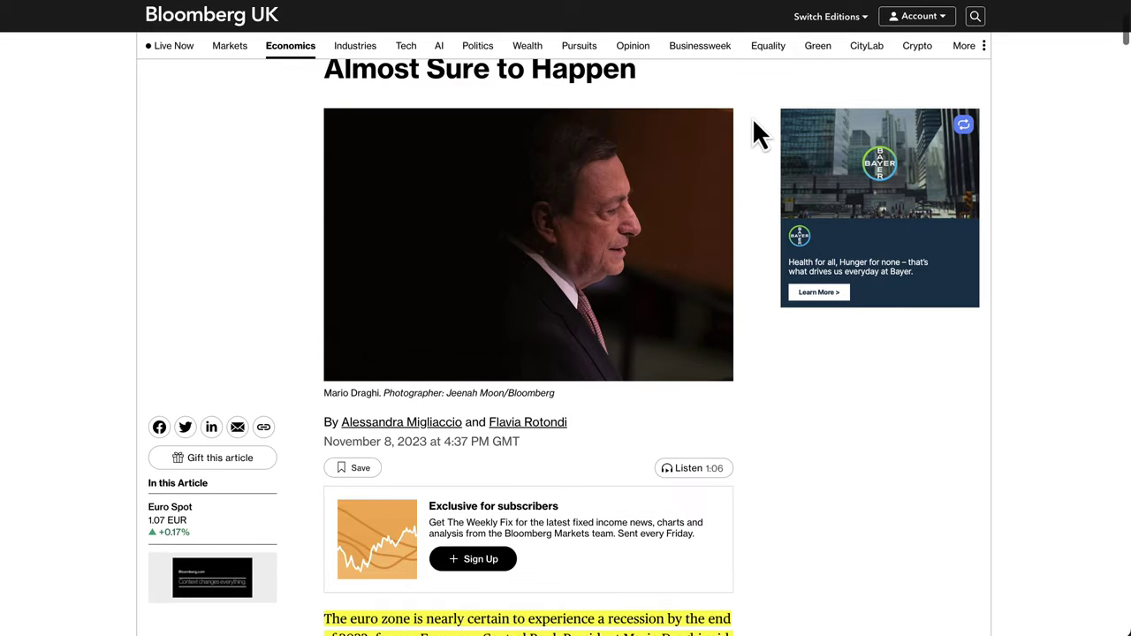
{"action": "scroll", "coordinate": [752, 118], "scroll_direction": "up", "scroll_amount": 2}
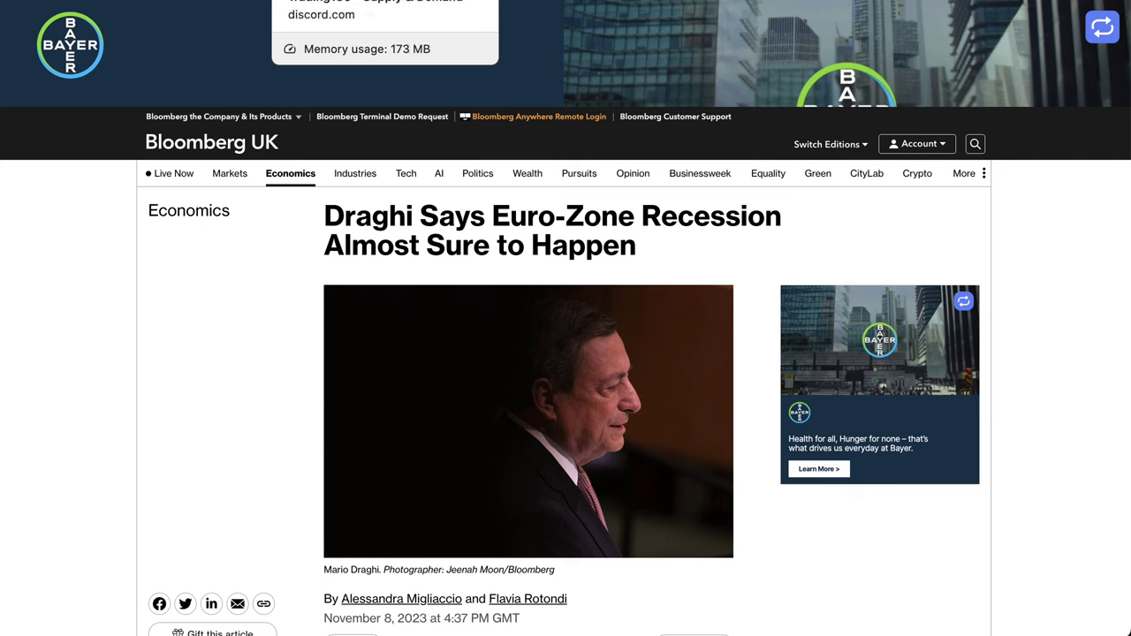
On the EURUSD daily chart, delete one falling dashed path and reposition the other from the 10 Nov candle down to about 1.051.
{"action": "left_click", "coordinate": [142, 2]}
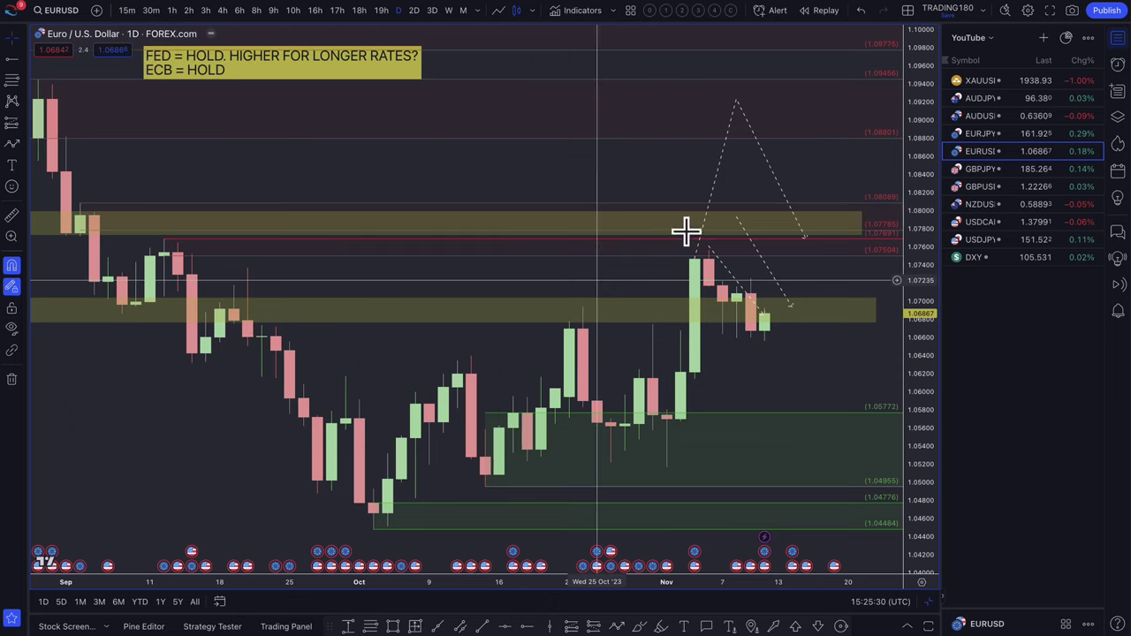
{"action": "scroll", "coordinate": [419, 303], "scroll_direction": "down", "scroll_amount": 2}
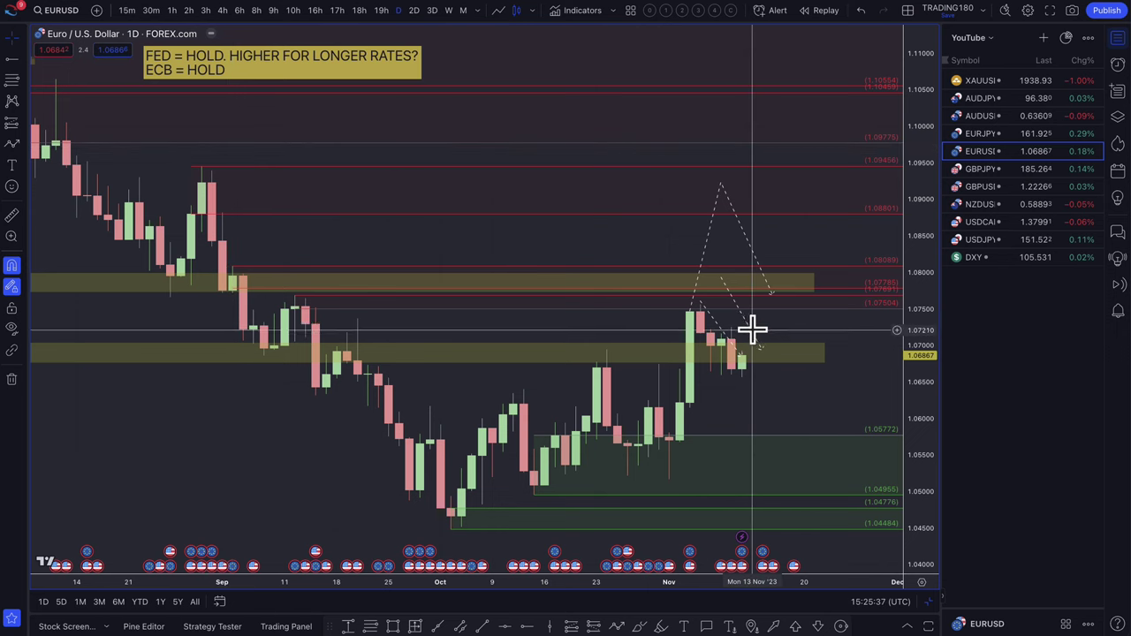
{"action": "mouse_move", "coordinate": [740, 360]}
{"action": "left_mouse_down"}
{"action": "mouse_move", "coordinate": [774, 407]}
{"action": "mouse_move", "coordinate": [781, 438]}
{"action": "left_mouse_up"}
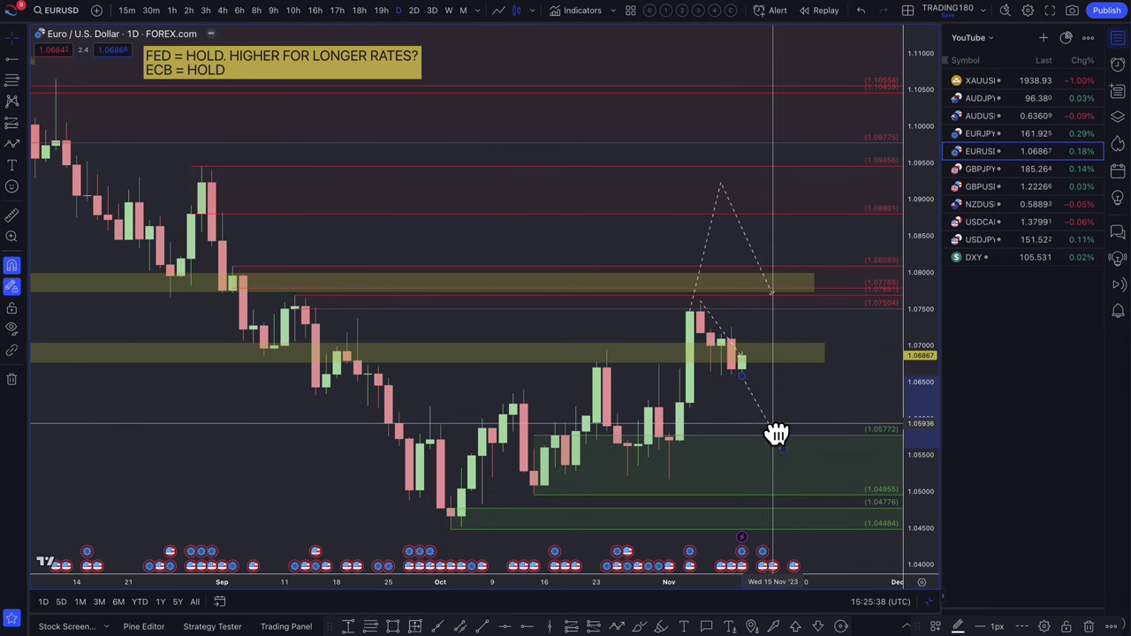
{"action": "key", "text": "Delete"}
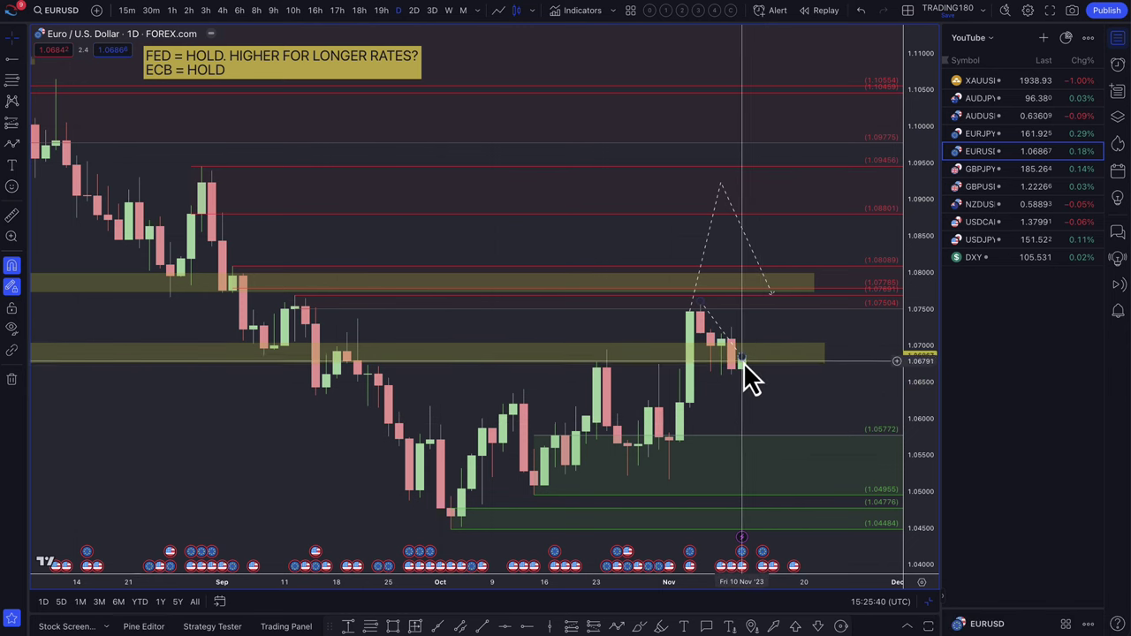
{"action": "mouse_move", "coordinate": [743, 362]}
{"action": "left_mouse_down"}
{"action": "mouse_move", "coordinate": [784, 484]}
{"action": "mouse_move", "coordinate": [700, 305]}
{"action": "mouse_move", "coordinate": [742, 375]}
{"action": "left_mouse_up"}
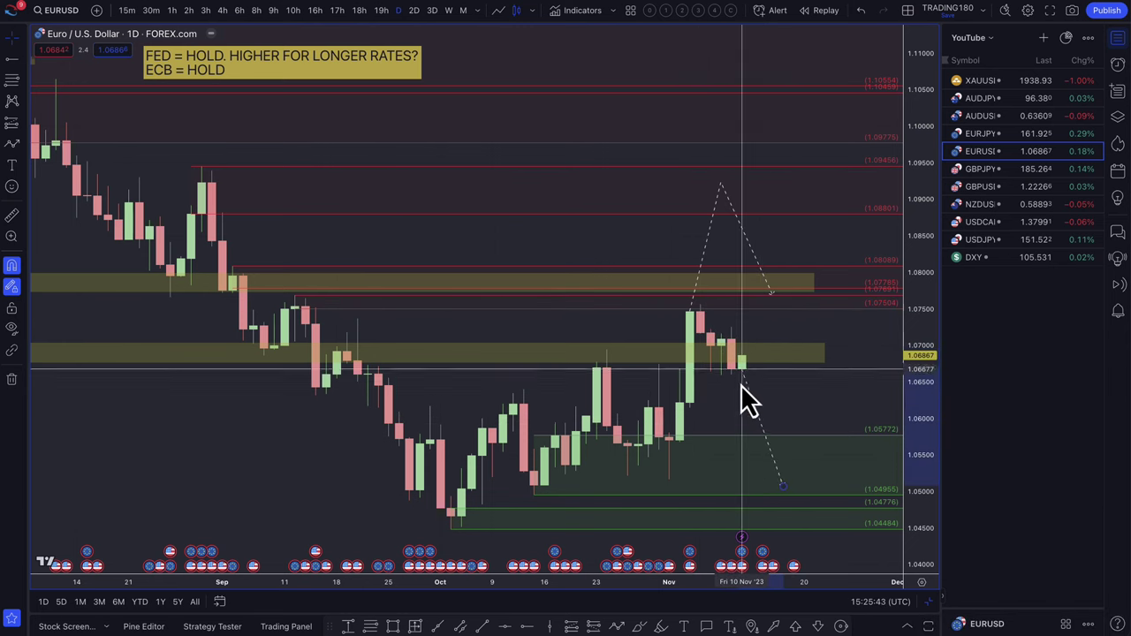
Move the rise-and-fall EURUSD path to start at the 10 Nov candle, with its peak at about 1.080 and its end at about 1.054.
{"action": "left_click", "coordinate": [747, 236]}
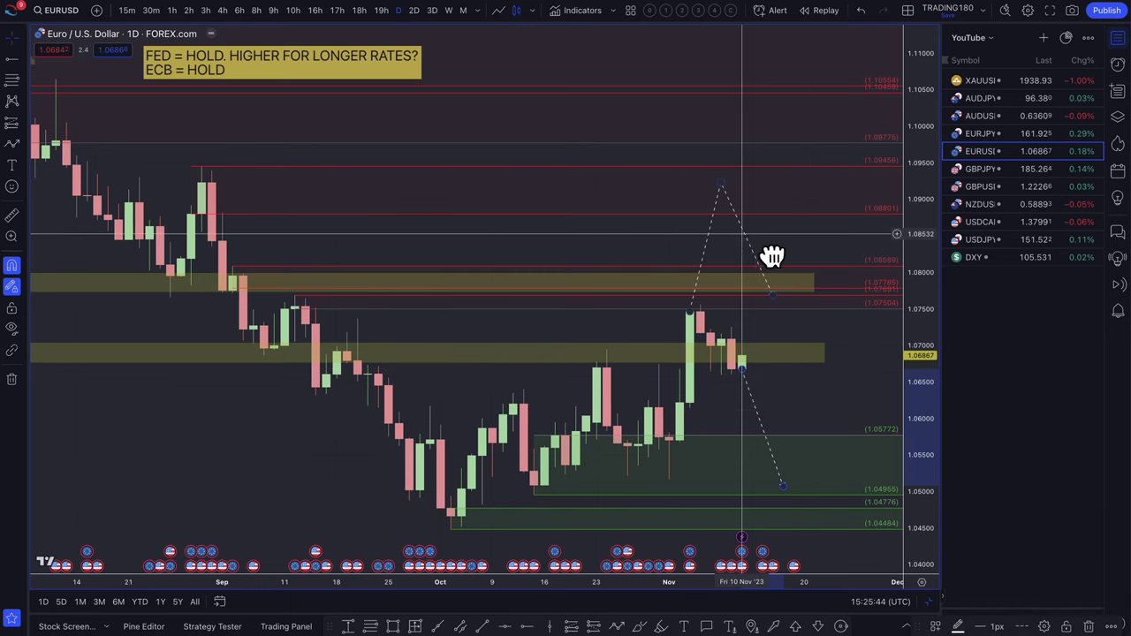
{"action": "mouse_move", "coordinate": [771, 256]}
{"action": "left_mouse_down"}
{"action": "mouse_move", "coordinate": [813, 320]}
{"action": "mouse_move", "coordinate": [797, 303]}
{"action": "left_mouse_up"}
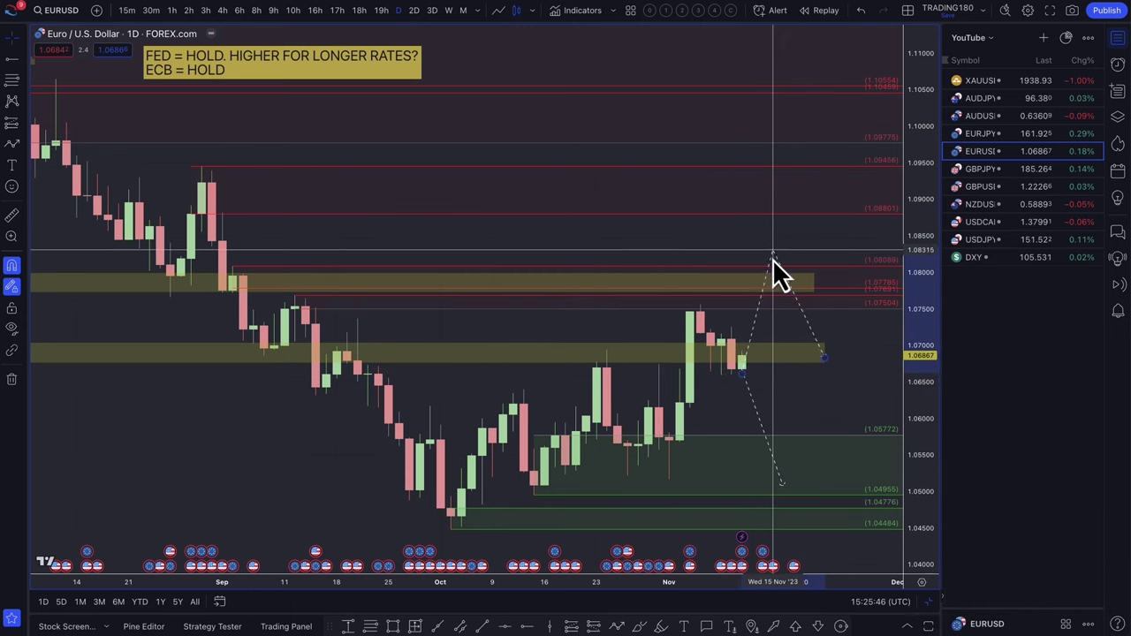
{"action": "mouse_move", "coordinate": [773, 254]}
{"action": "left_mouse_down"}
{"action": "mouse_move", "coordinate": [751, 295]}
{"action": "mouse_move", "coordinate": [764, 284]}
{"action": "mouse_move", "coordinate": [762, 297]}
{"action": "left_mouse_up"}
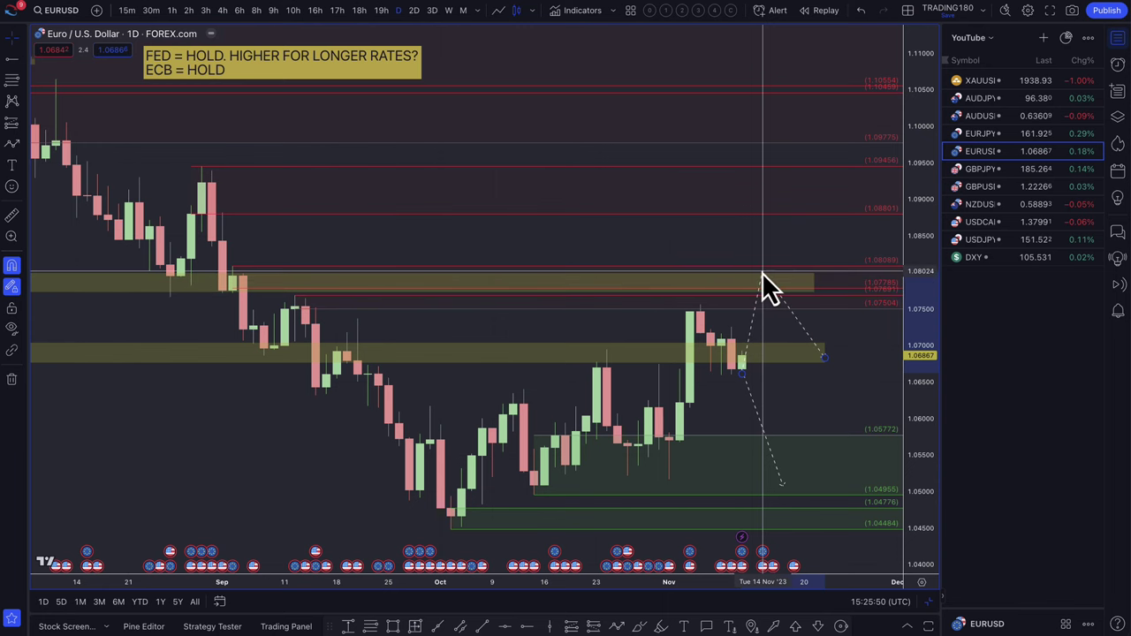
{"action": "left_click_drag", "start_coordinate": [823, 357], "coordinate": [845, 464]}
{"action": "scroll", "coordinate": [724, 389], "scroll_direction": "down", "scroll_amount": 1}
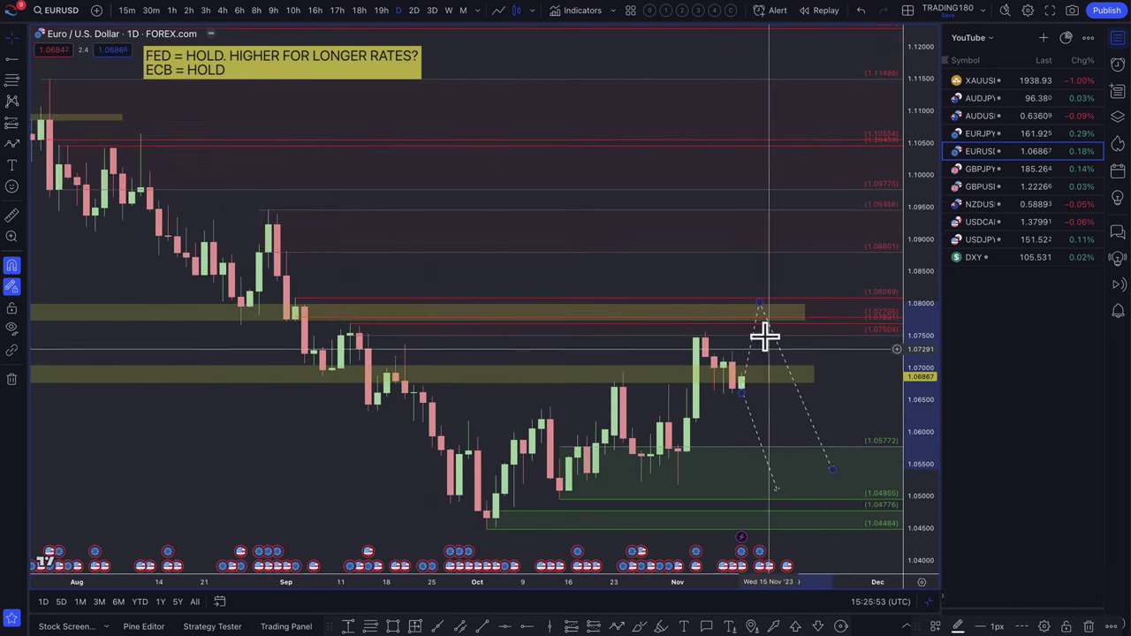
Switch to the EURJPY chart and remove the dashed 159.908 level and the outdated dashed projection paths below the recent candles.
{"action": "left_click", "coordinate": [993, 136]}
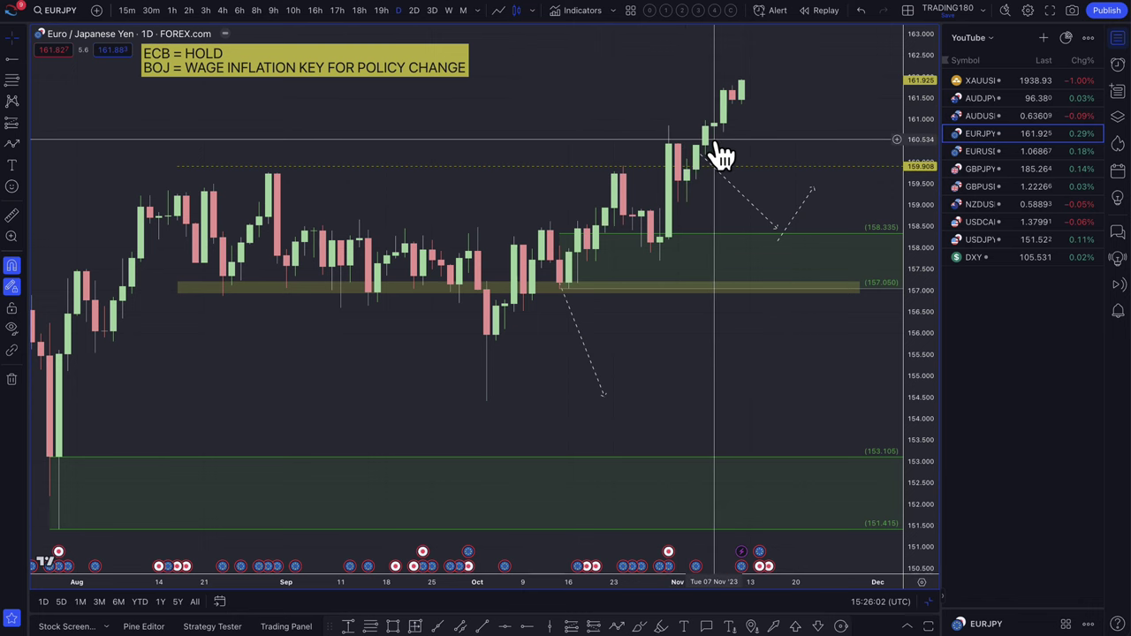
{"action": "left_click", "coordinate": [641, 166]}
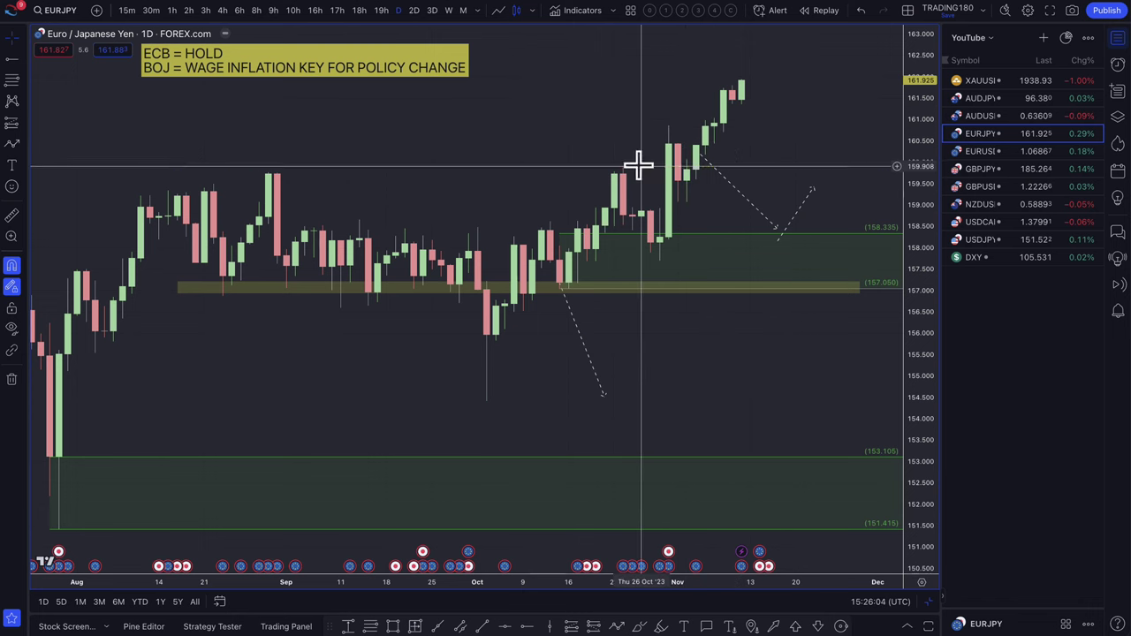
{"action": "scroll", "coordinate": [734, 204], "scroll_direction": "up", "scroll_amount": 3}
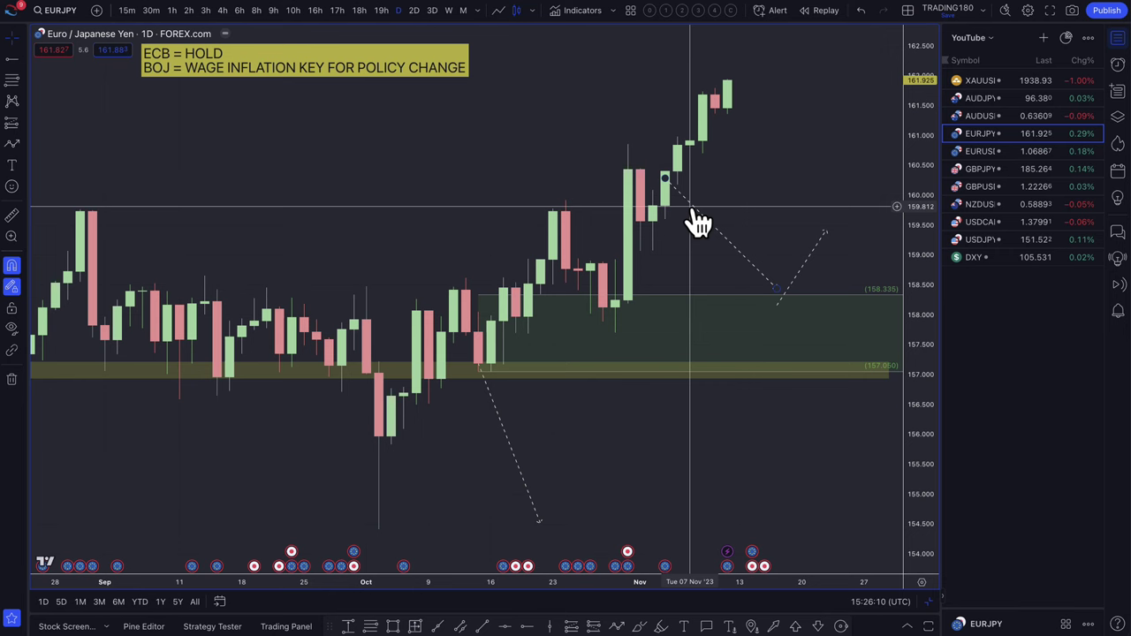
{"action": "key", "text": "Delete"}
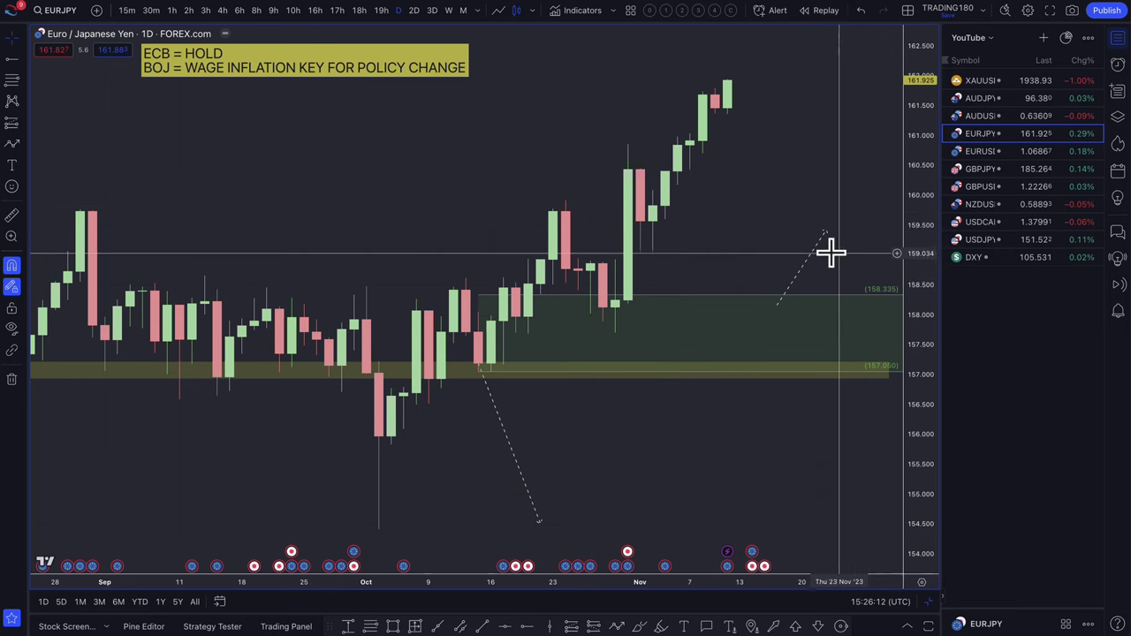
Examine EURJPY's long-term price history on the daily and weekly charts, including the 2007–2008 highs and the recent demand zones.
{"action": "scroll", "coordinate": [813, 250], "scroll_direction": "down", "scroll_amount": 10}
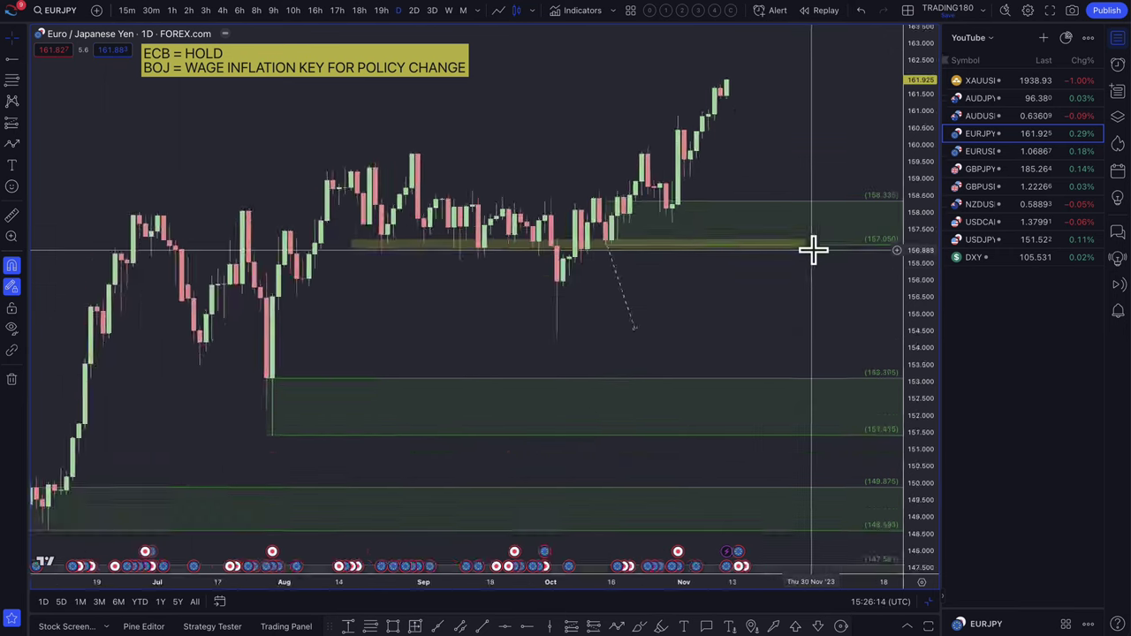
{"action": "scroll", "coordinate": [777, 152], "scroll_direction": "down", "scroll_amount": 5}
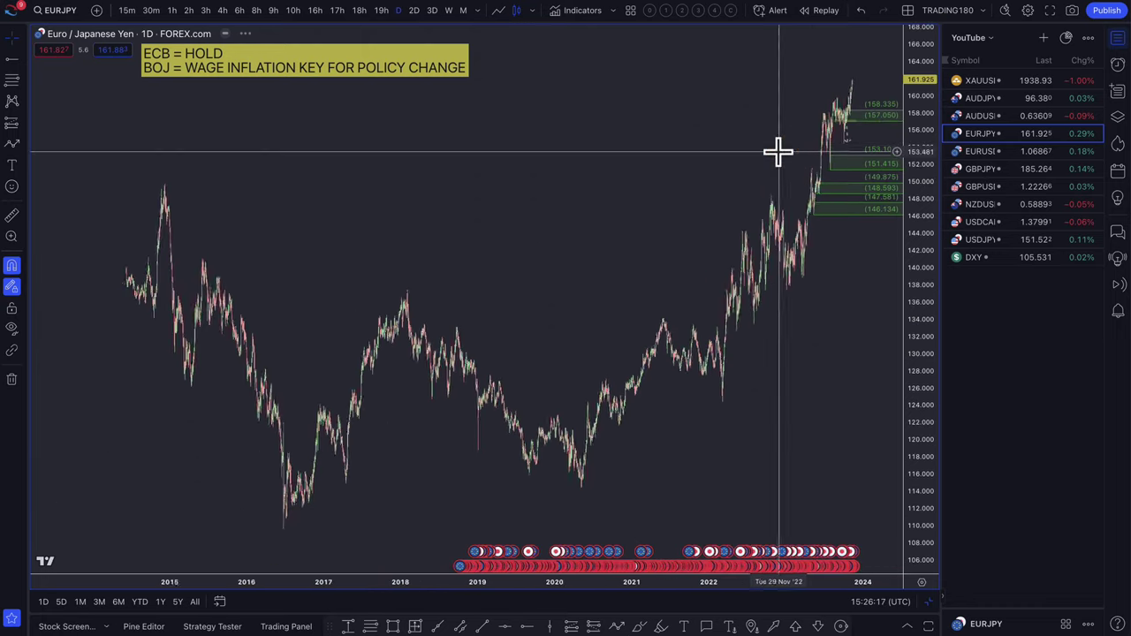
{"action": "left_click", "coordinate": [177, 602]}
{"action": "scroll", "coordinate": [474, 336], "scroll_direction": "down", "scroll_amount": 5}
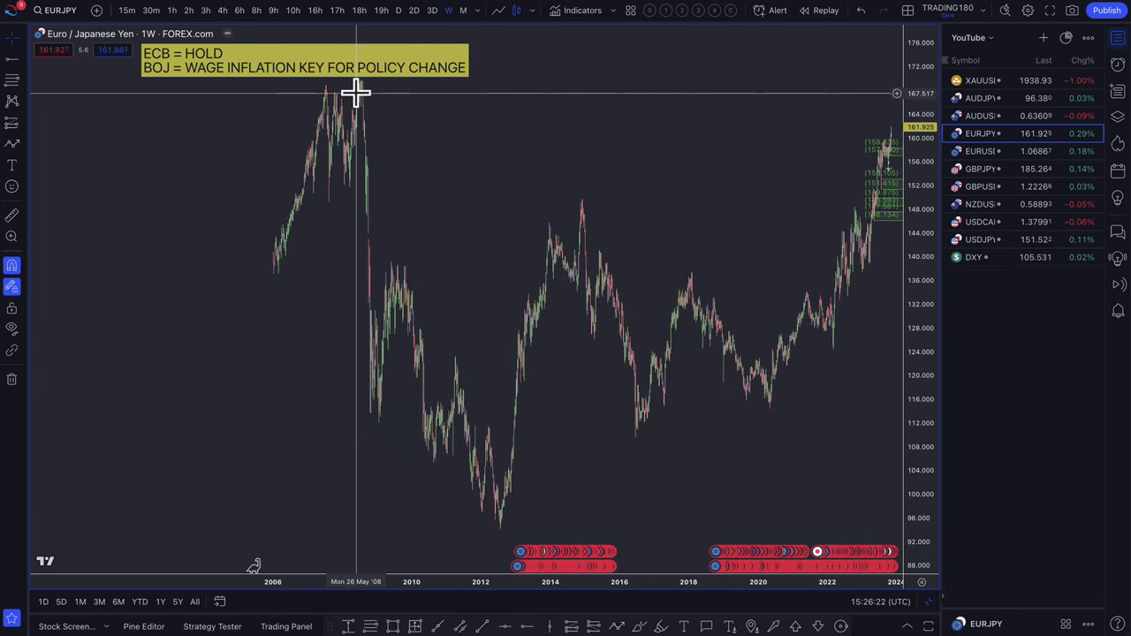
{"action": "scroll", "coordinate": [371, 141], "scroll_direction": "up", "scroll_amount": 3}
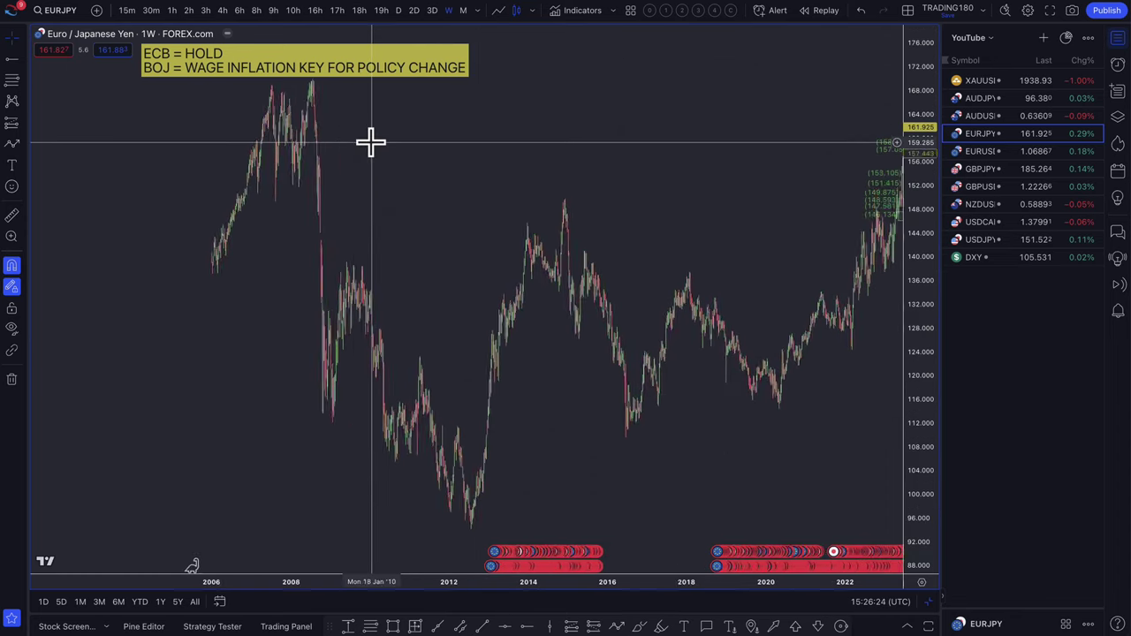
{"action": "left_click_drag", "start_coordinate": [371, 141], "coordinate": [234, 119]}
{"action": "scroll", "coordinate": [530, 169], "scroll_direction": "up", "scroll_amount": 10}
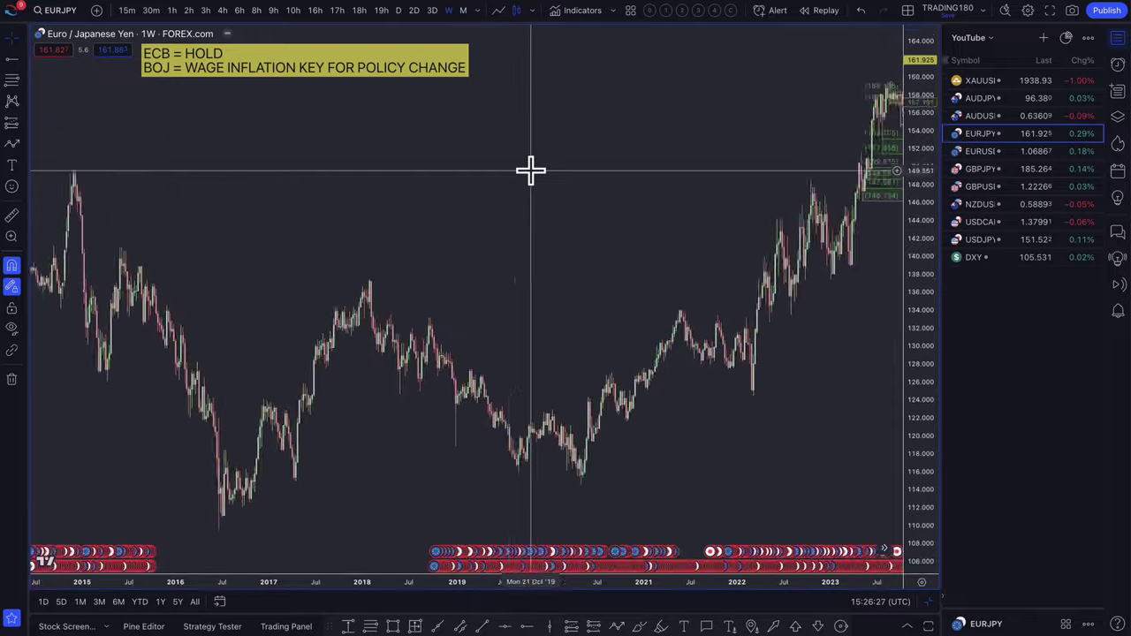
{"action": "scroll", "coordinate": [530, 169], "scroll_direction": "up", "scroll_amount": 5}
{"action": "scroll", "coordinate": [435, 203], "scroll_direction": "left", "scroll_amount": 3}
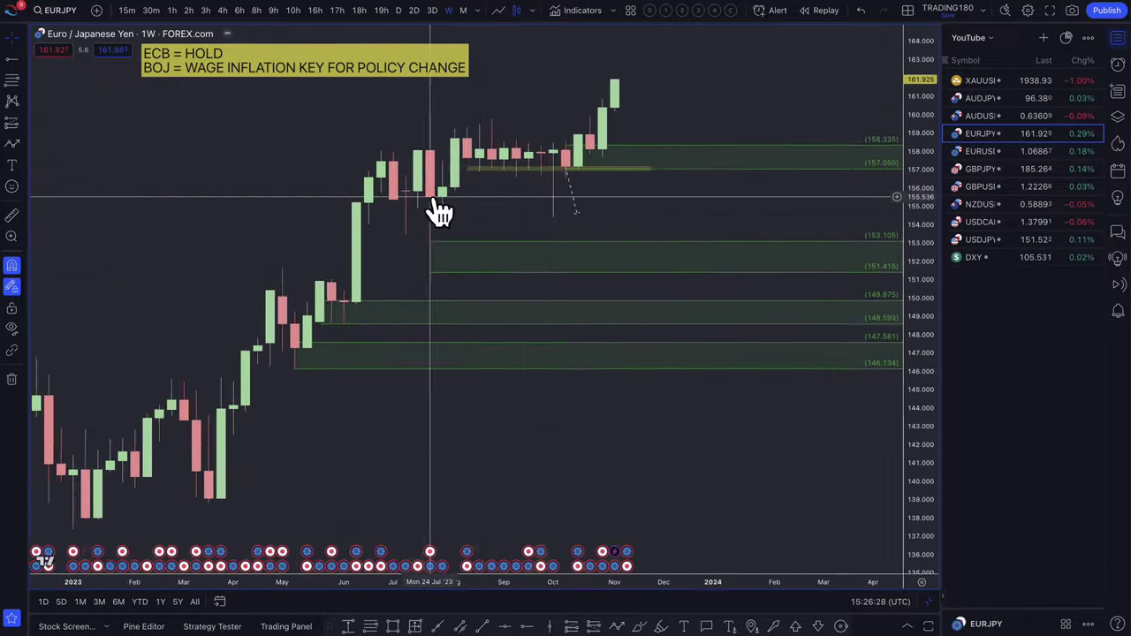
Draw a dashed EURJPY path from the latest candle's high down to about 159.9, up to about 161.5 and down to about 159.4, using the daily timeframe.
{"action": "scroll", "coordinate": [439, 210], "scroll_direction": "up", "scroll_amount": 2}
{"action": "scroll", "coordinate": [439, 210], "scroll_direction": "up", "scroll_amount": 2}
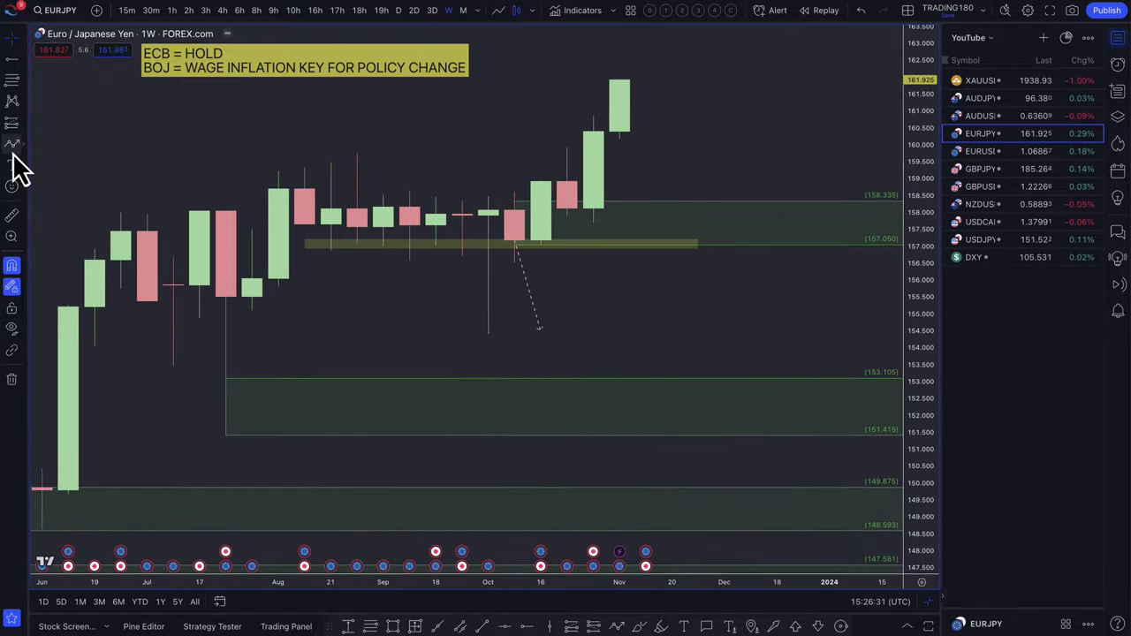
{"action": "left_click", "coordinate": [621, 78]}
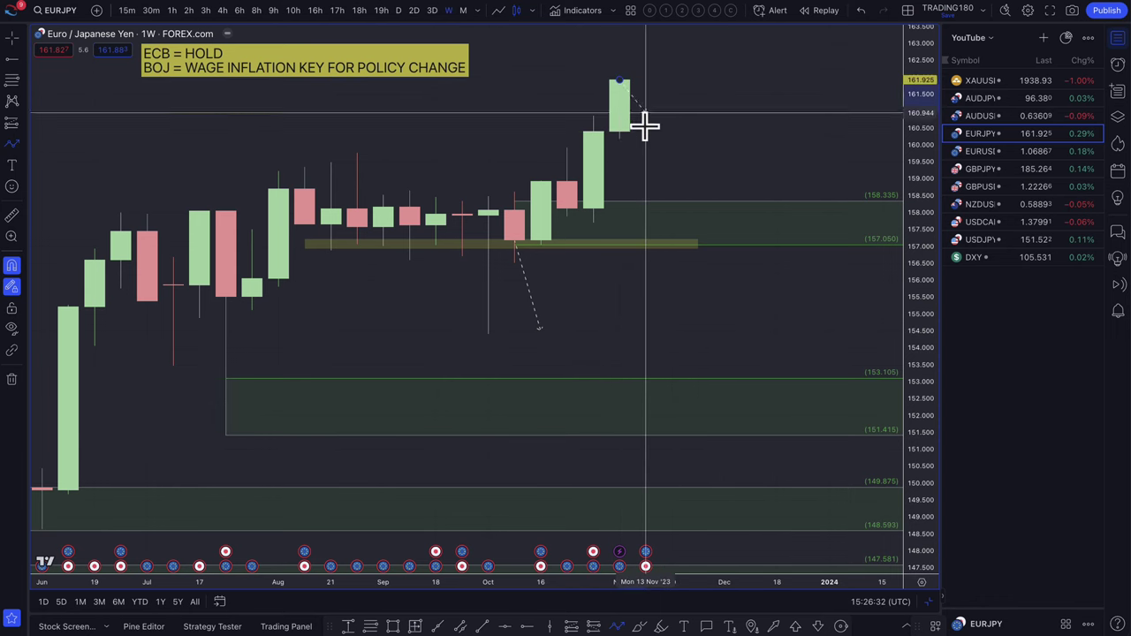
{"action": "left_click", "coordinate": [398, 11]}
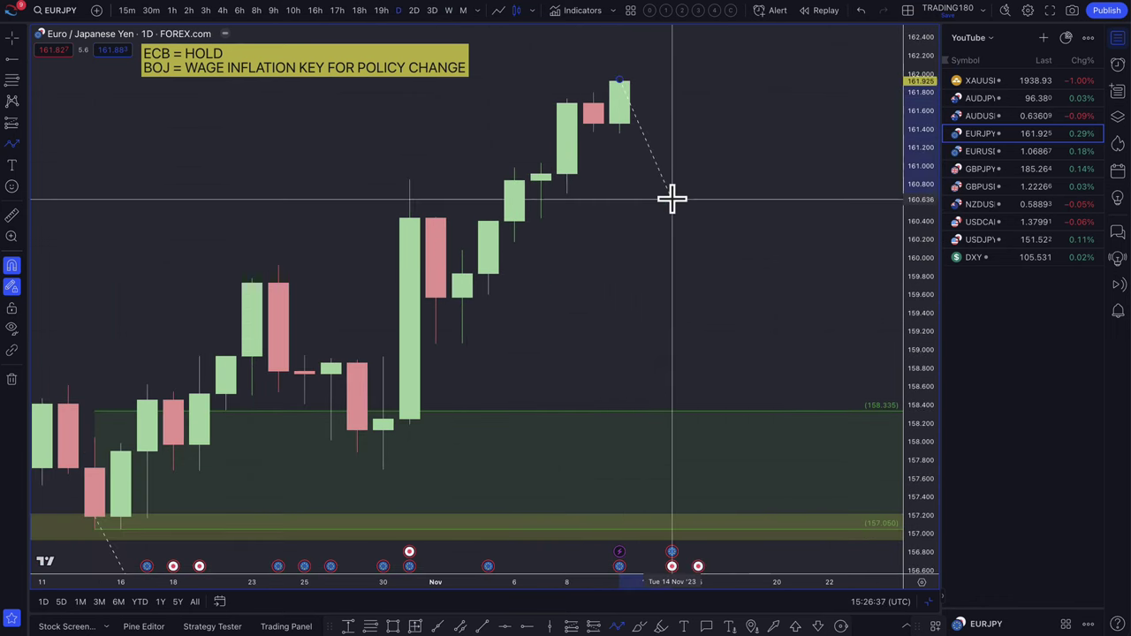
{"action": "left_click", "coordinate": [666, 268]}
{"action": "left_click", "coordinate": [698, 118]}
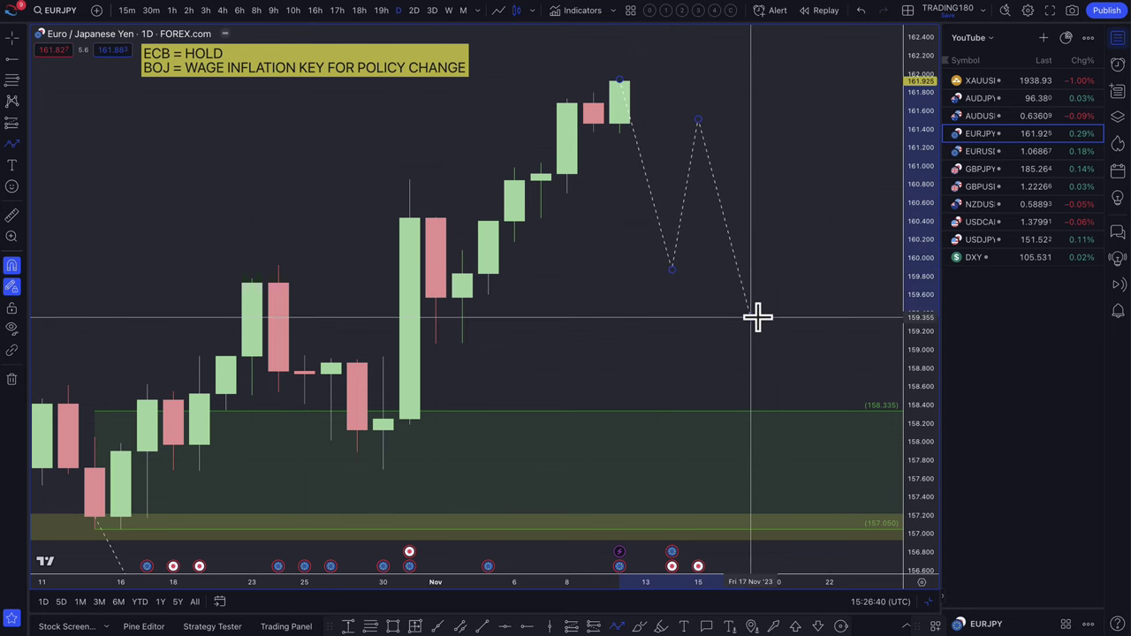
Draw a Fib retracement on the 1 Nov EURJPY candle from 160.437 to 159.069 and apply the "2. DEMAND" template.
{"action": "scroll", "coordinate": [669, 291], "scroll_direction": "down", "scroll_amount": 5}
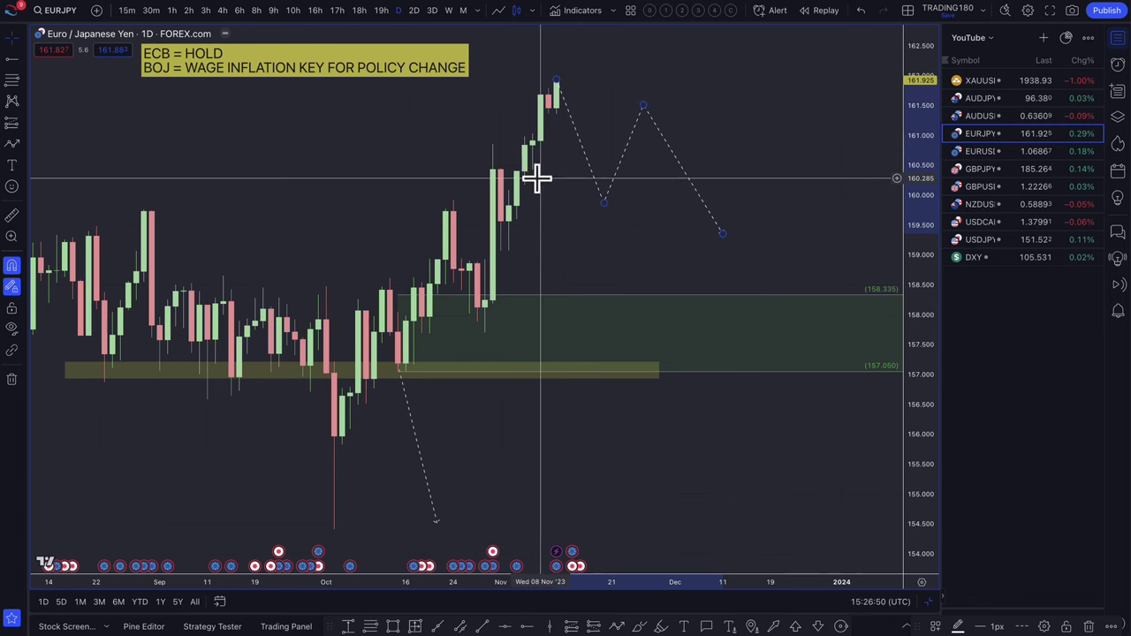
{"action": "left_click", "coordinate": [12, 82]}
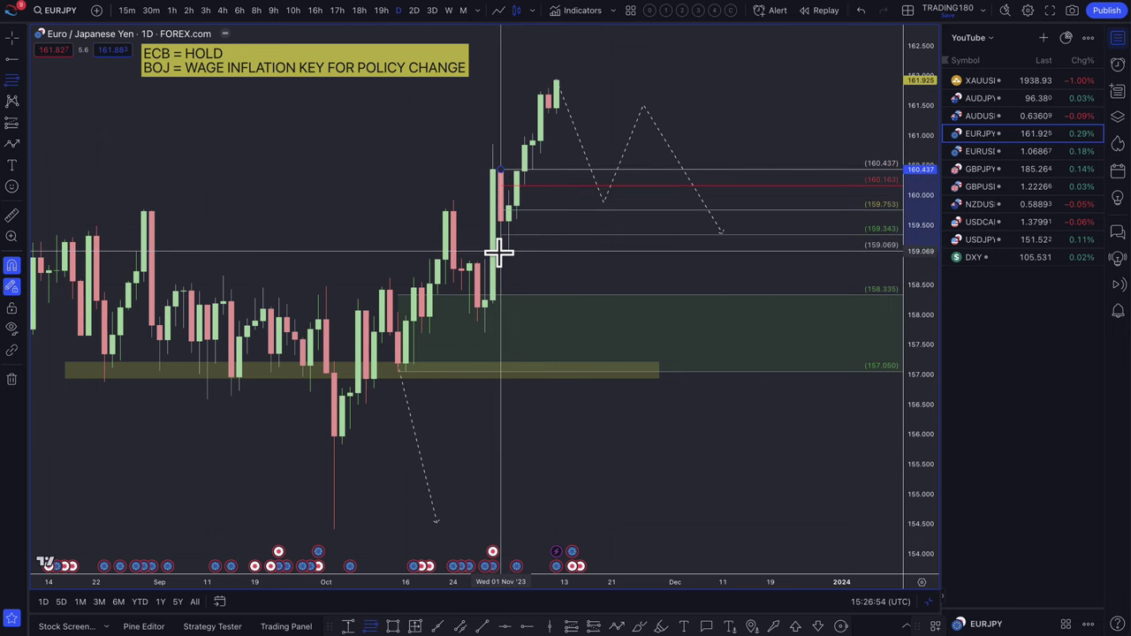
{"action": "left_click", "coordinate": [502, 251]}
{"action": "left_click", "coordinate": [935, 626]}
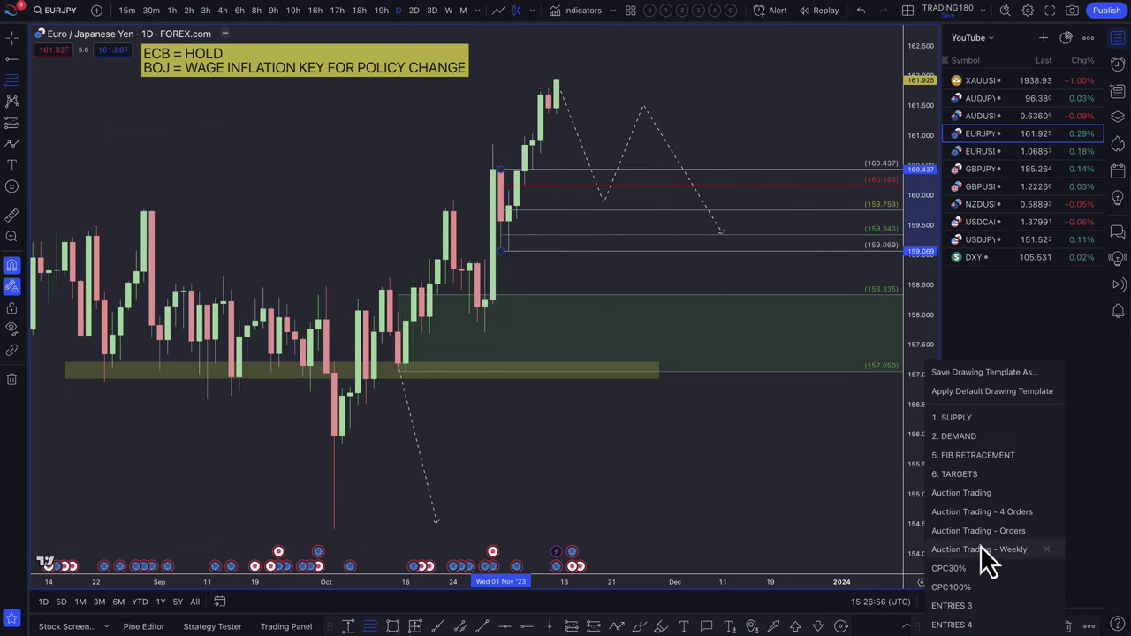
{"action": "left_click", "coordinate": [976, 437]}
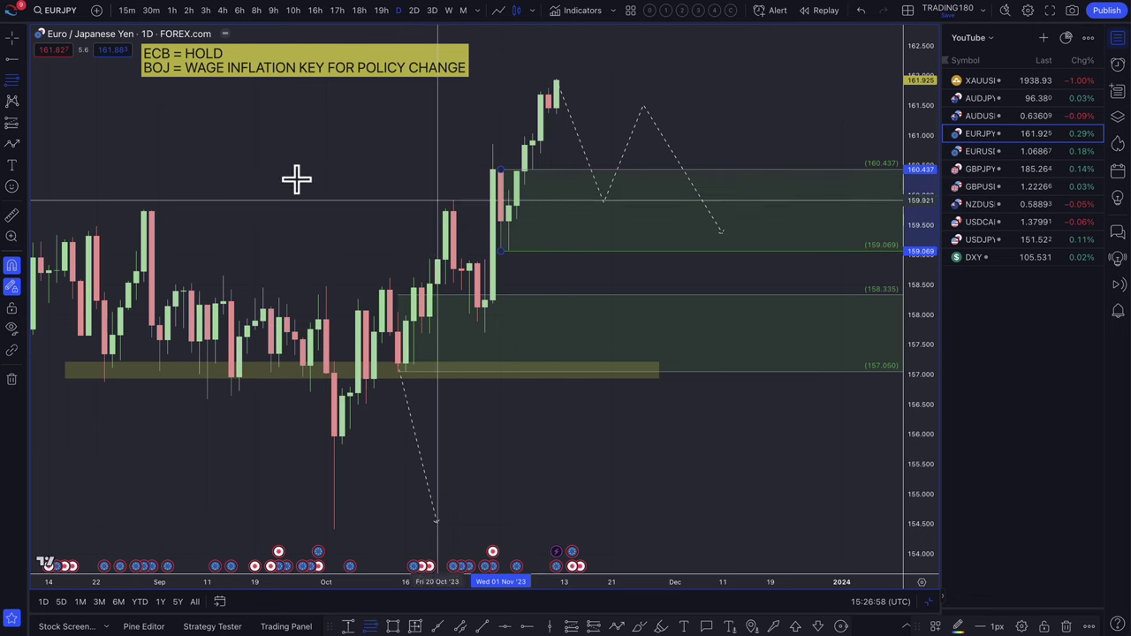
Draw a EURJPY rectangle zone from 2 Aug to 28 Dec between 159.928 and 159.473 and apply the "5. S/R" template.
{"action": "left_click", "coordinate": [392, 626]}
{"action": "scroll", "coordinate": [197, 118], "scroll_direction": "down", "scroll_amount": 3}
{"action": "left_click_drag", "start_coordinate": [174, 164], "coordinate": [576, 237]}
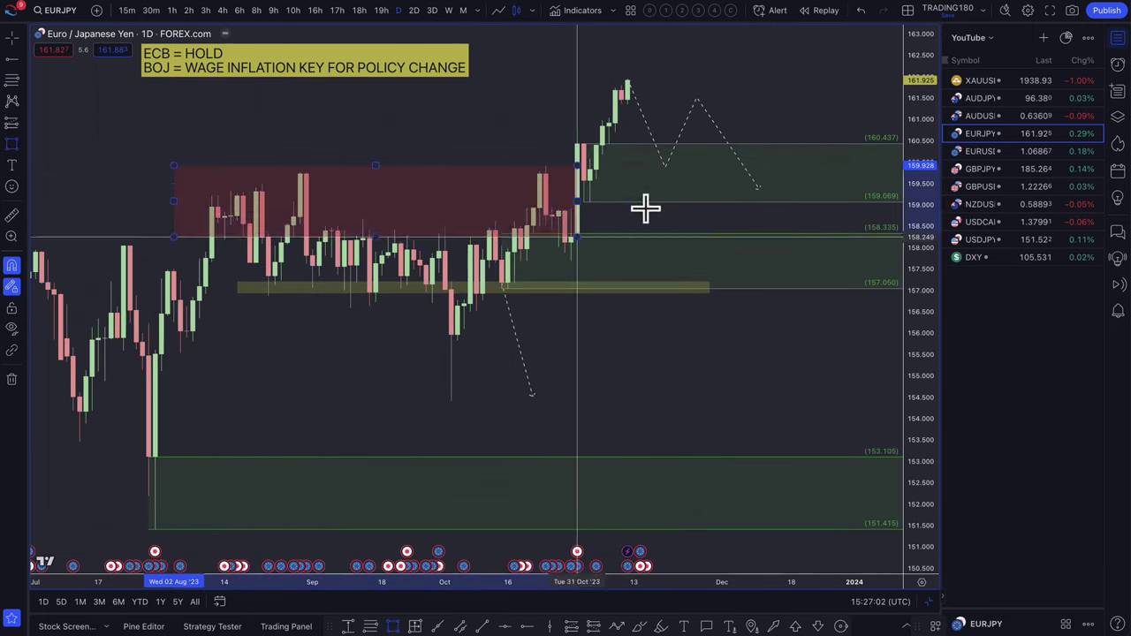
{"action": "left_click", "coordinate": [842, 183]}
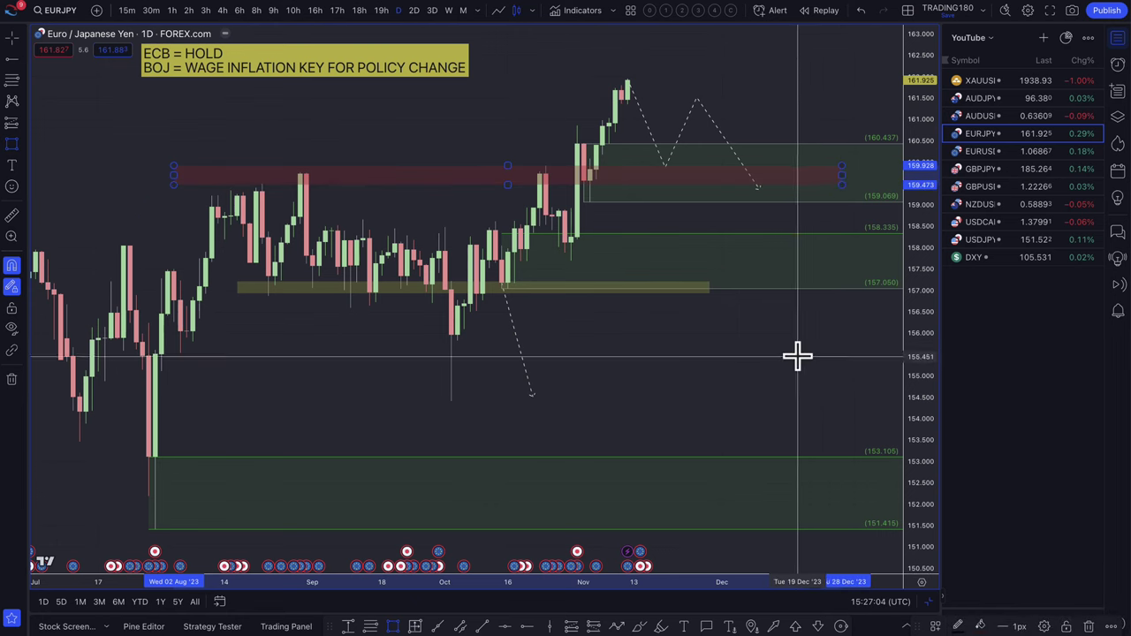
{"action": "left_click", "coordinate": [935, 625]}
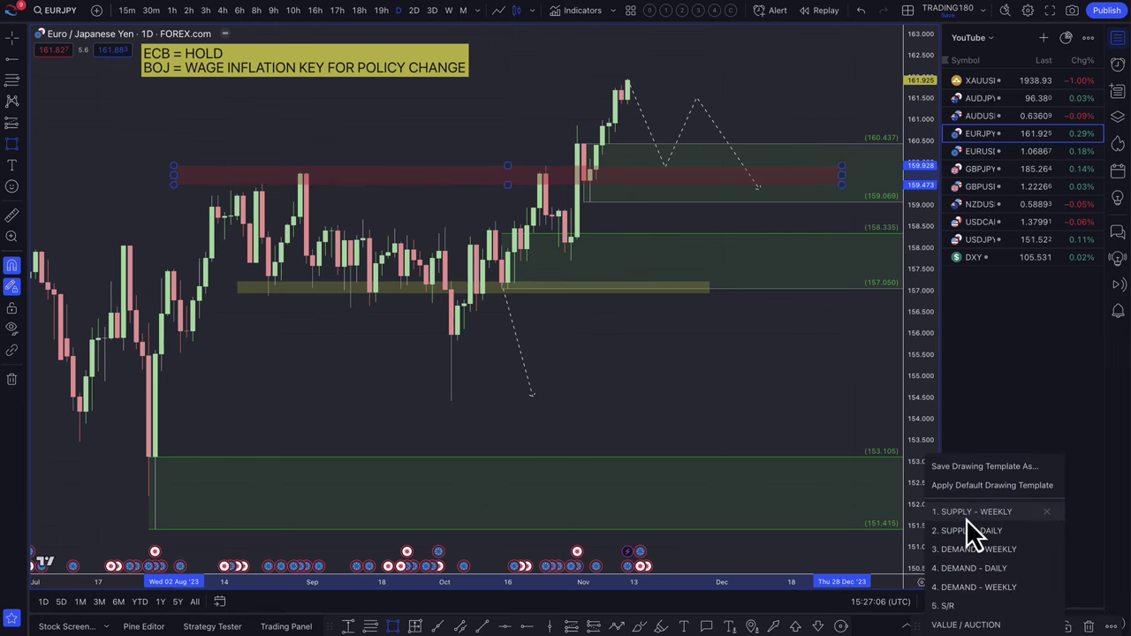
{"action": "left_click", "coordinate": [970, 606]}
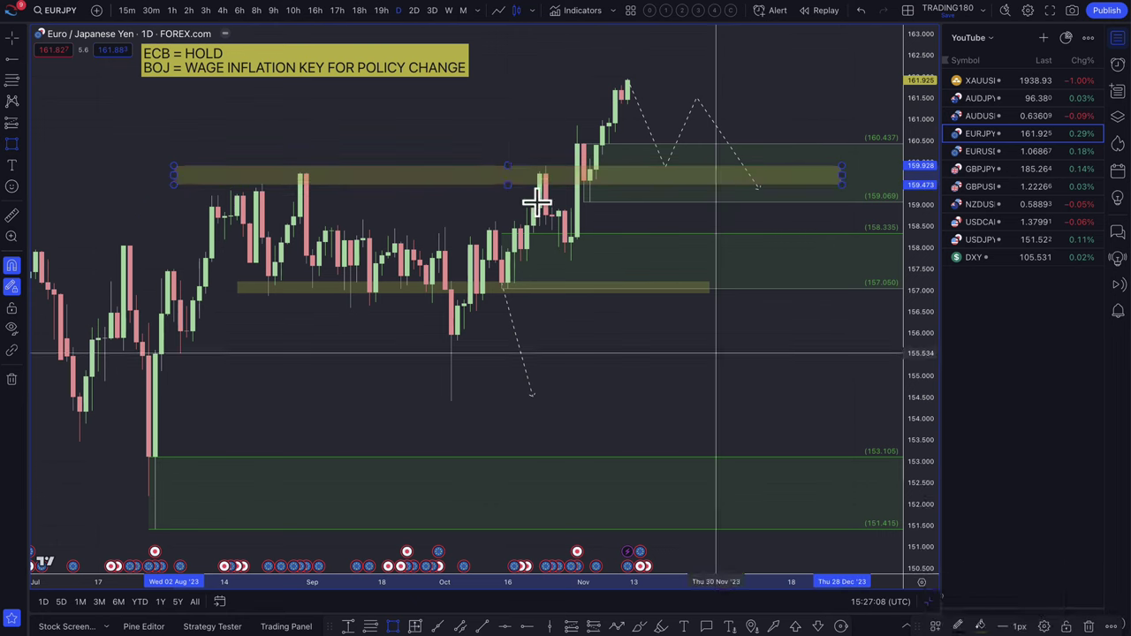
Reshape the dashed EURJPY path to dip to about 159.6 and rebound to about 161.8, and check it on the 4-hour timeframe.
{"action": "scroll", "coordinate": [510, 177], "scroll_direction": "up", "scroll_amount": 1}
{"action": "scroll", "coordinate": [510, 177], "scroll_direction": "up", "scroll_amount": 1}
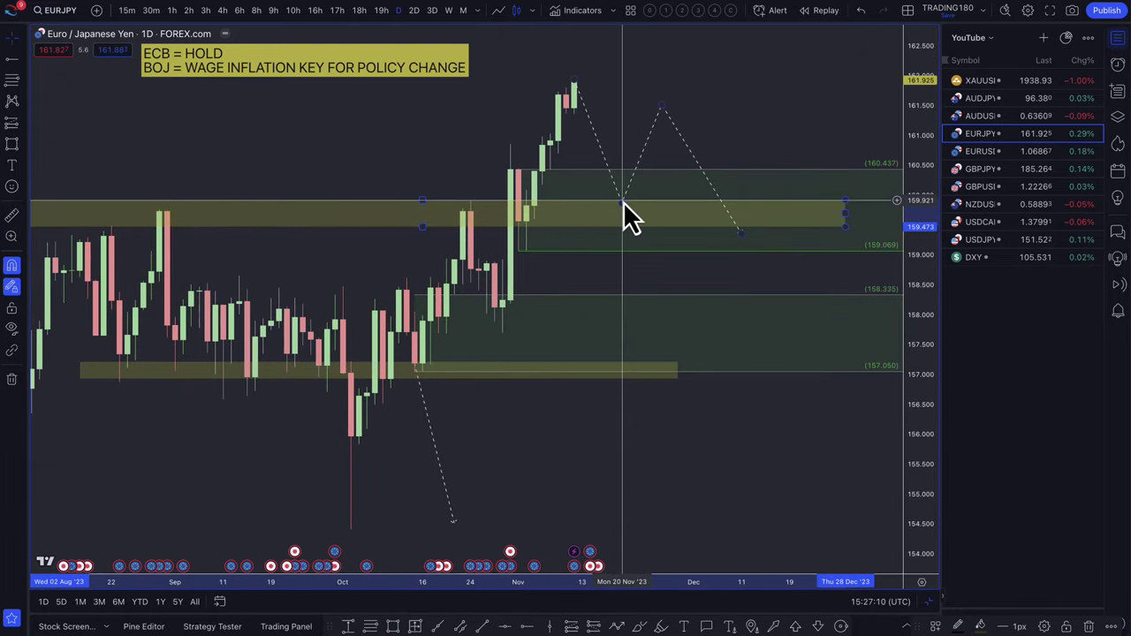
{"action": "left_click_drag", "start_coordinate": [621, 203], "coordinate": [621, 219]}
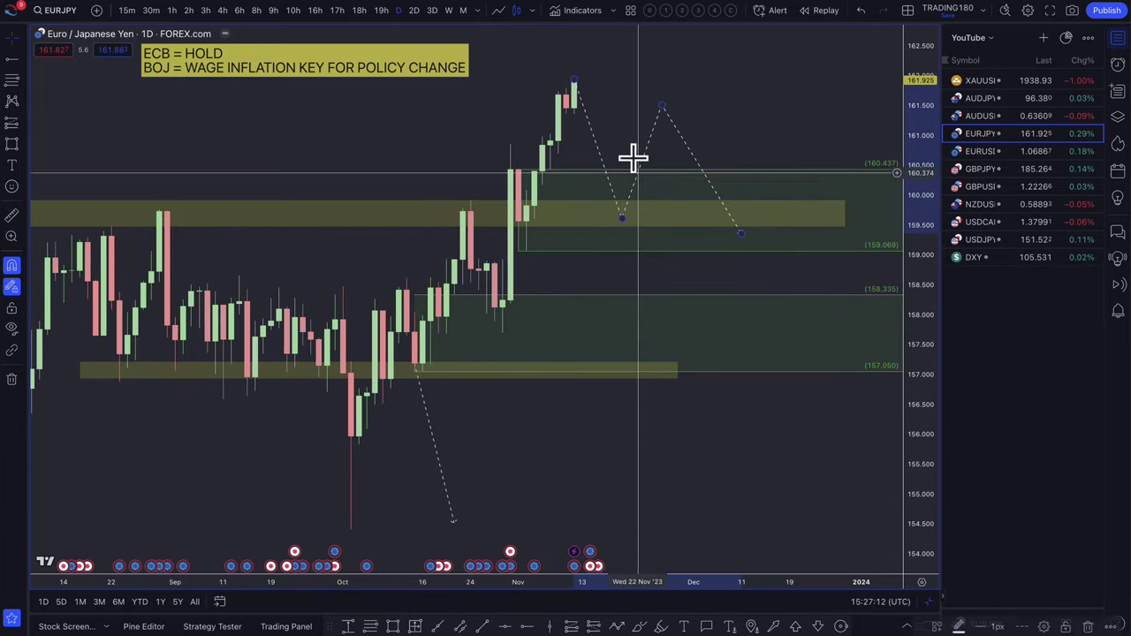
{"action": "left_click_drag", "start_coordinate": [661, 108], "coordinate": [669, 90]}
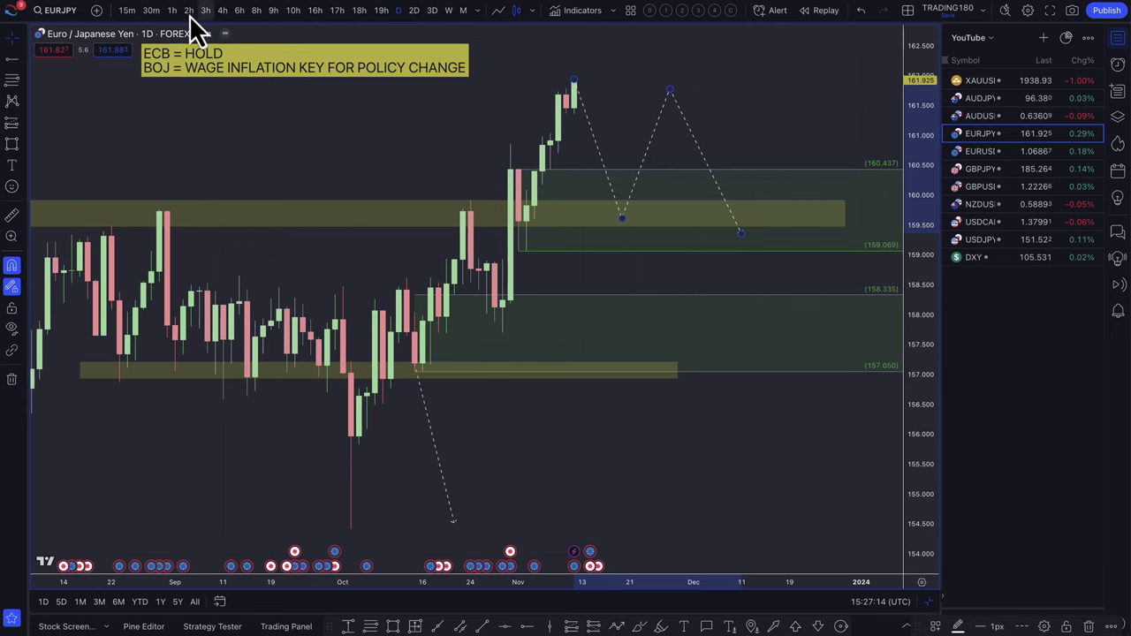
{"action": "left_click", "coordinate": [222, 11]}
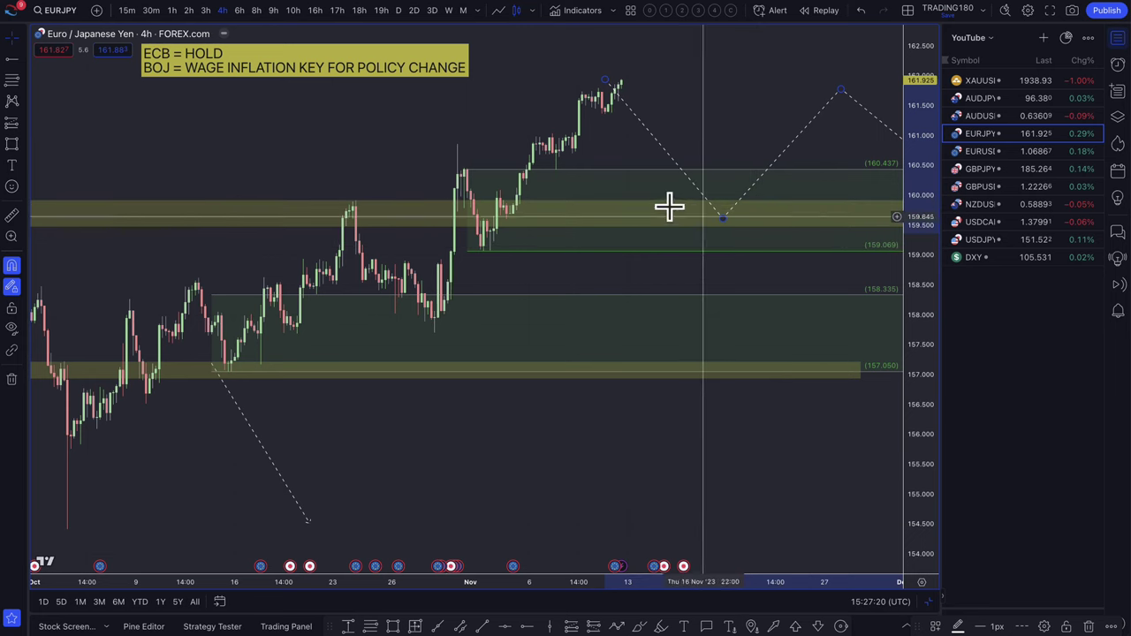
{"action": "scroll", "coordinate": [707, 250], "scroll_direction": "down", "scroll_amount": 2}
{"action": "scroll", "coordinate": [707, 239], "scroll_direction": "down", "scroll_amount": 2}
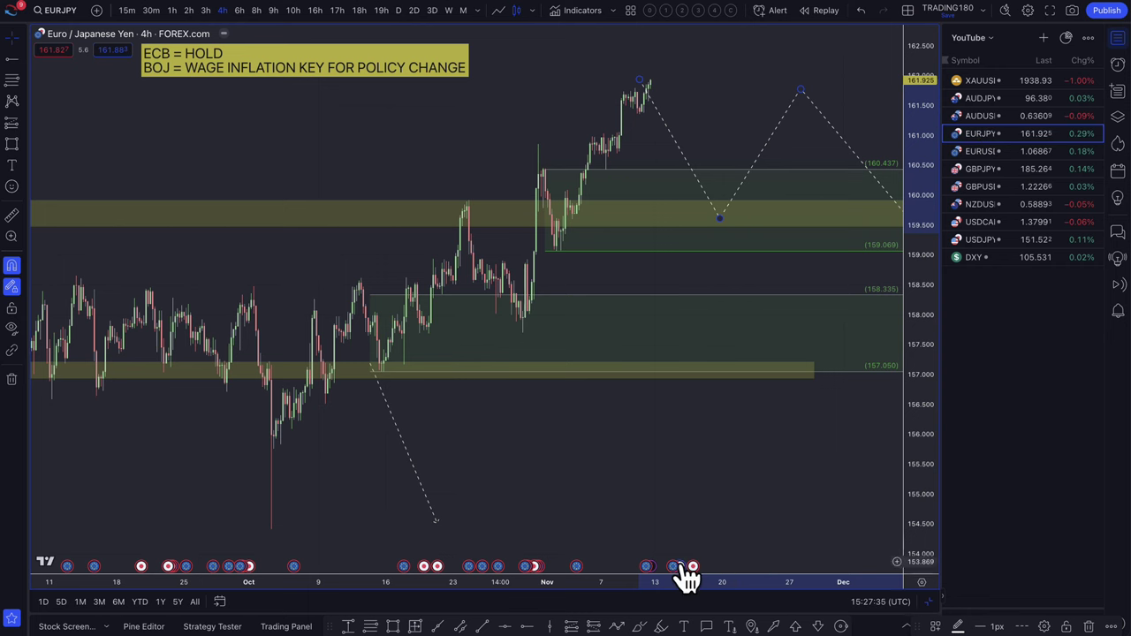
Switch to the AUDUSD daily chart and delete the outdated dashed projection paths around the November candles.
{"action": "left_click", "coordinate": [998, 115]}
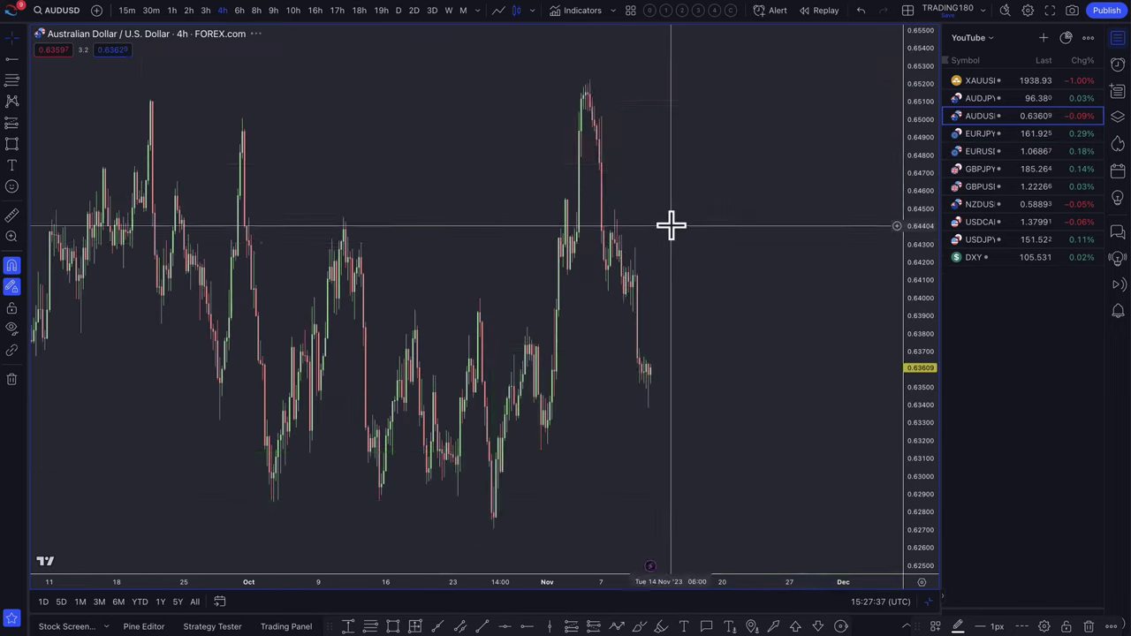
{"action": "left_click", "coordinate": [399, 10]}
{"action": "scroll", "coordinate": [606, 189], "scroll_direction": "up", "scroll_amount": 5}
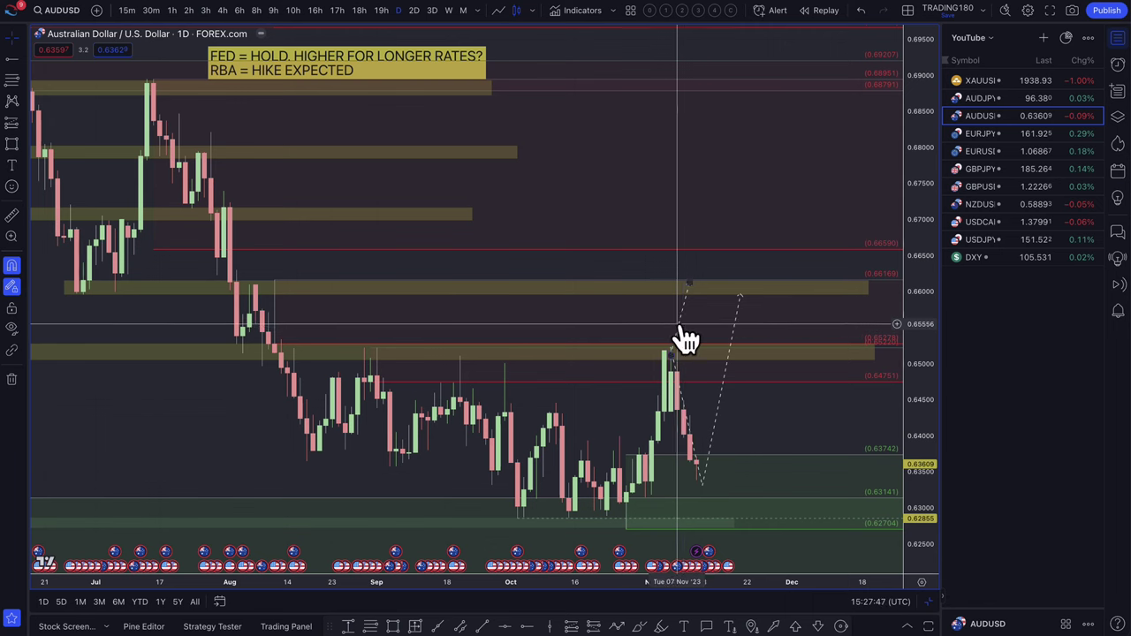
{"action": "left_click", "coordinate": [718, 400]}
{"action": "key", "text": "Delete"}
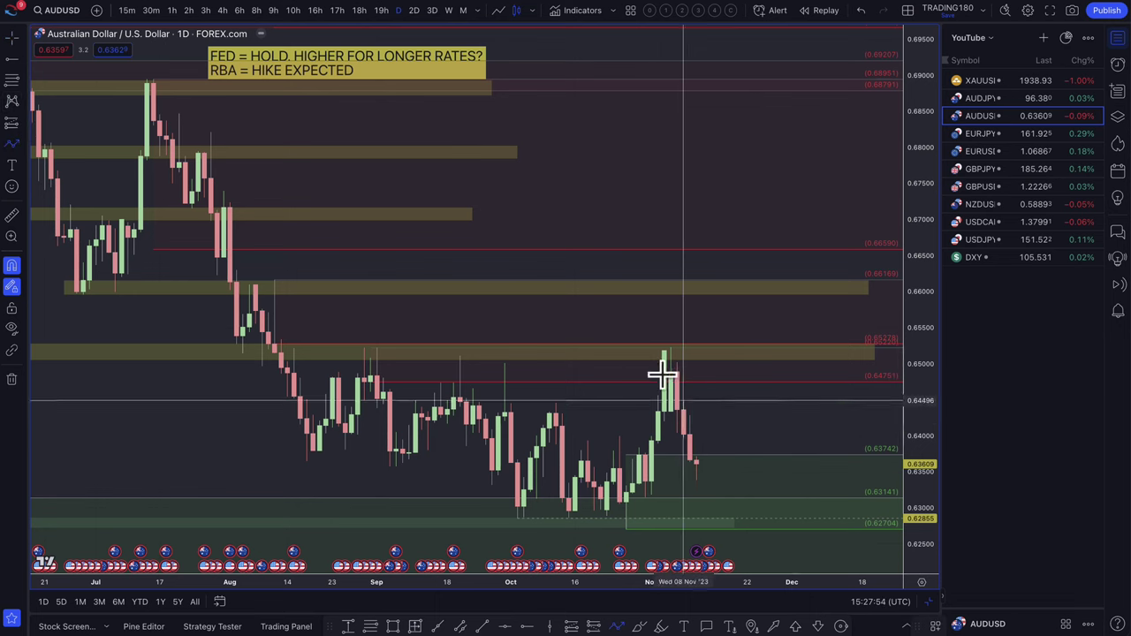
Draw a dashed AUDUSD path from the latest candle down to about 0.628 on 15 Nov and up to about 0.657.
{"action": "left_click", "coordinate": [707, 460]}
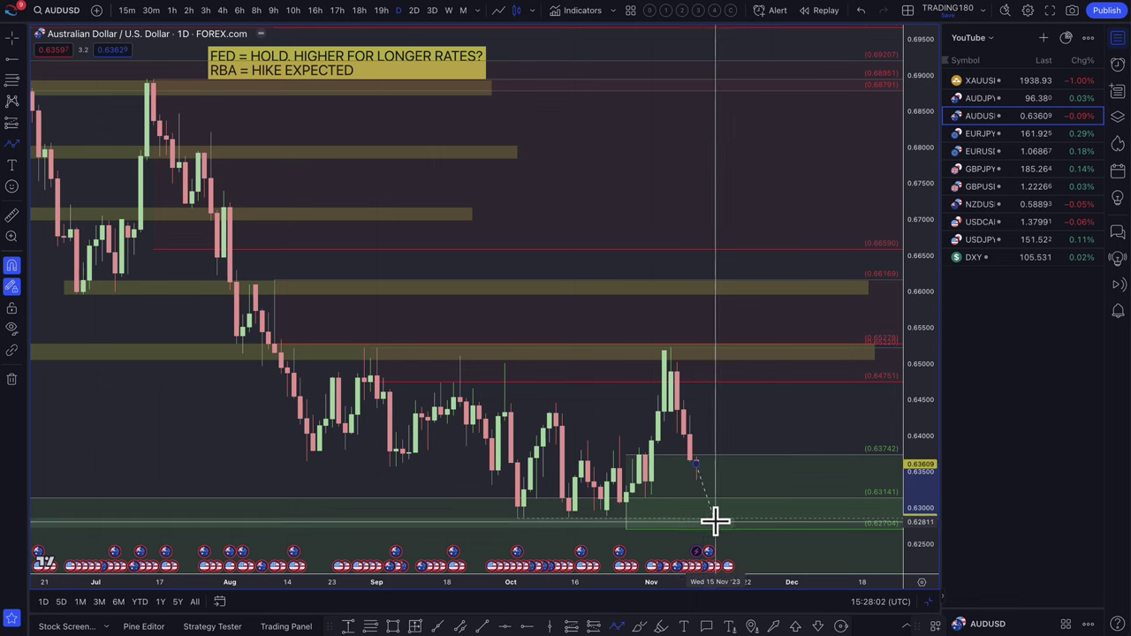
{"action": "left_click", "coordinate": [713, 523]}
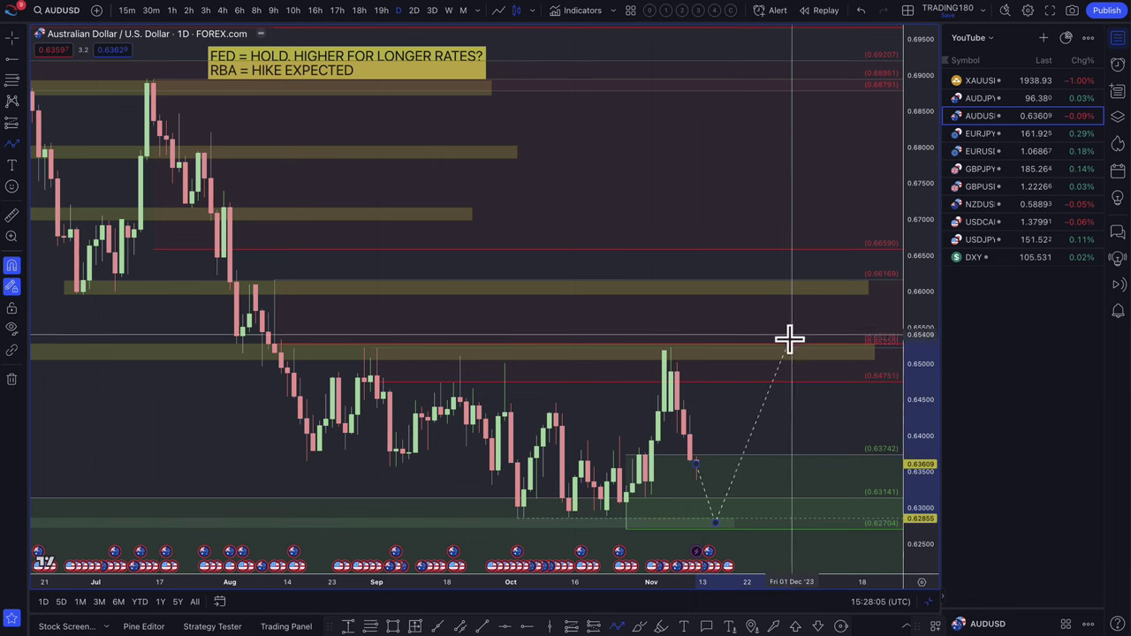
{"action": "left_click", "coordinate": [796, 312]}
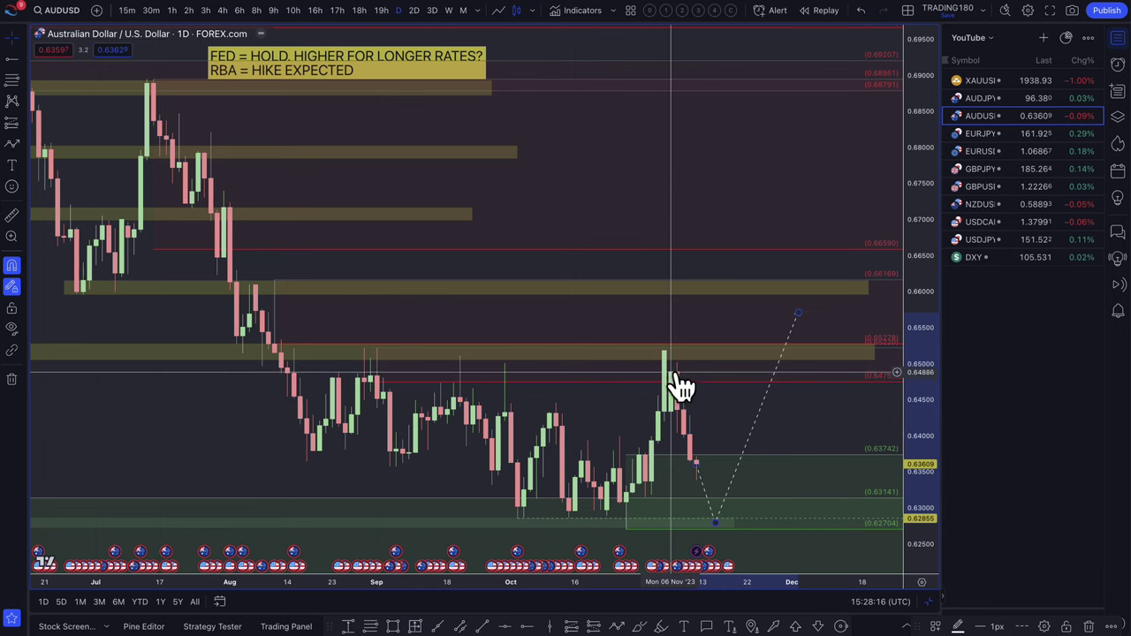
Trace AUDUSD's range with a dashed zigzag from the early-September high through the October swings and November high down to about 0.628.
{"action": "scroll", "coordinate": [677, 376], "scroll_direction": "down", "scroll_amount": 4}
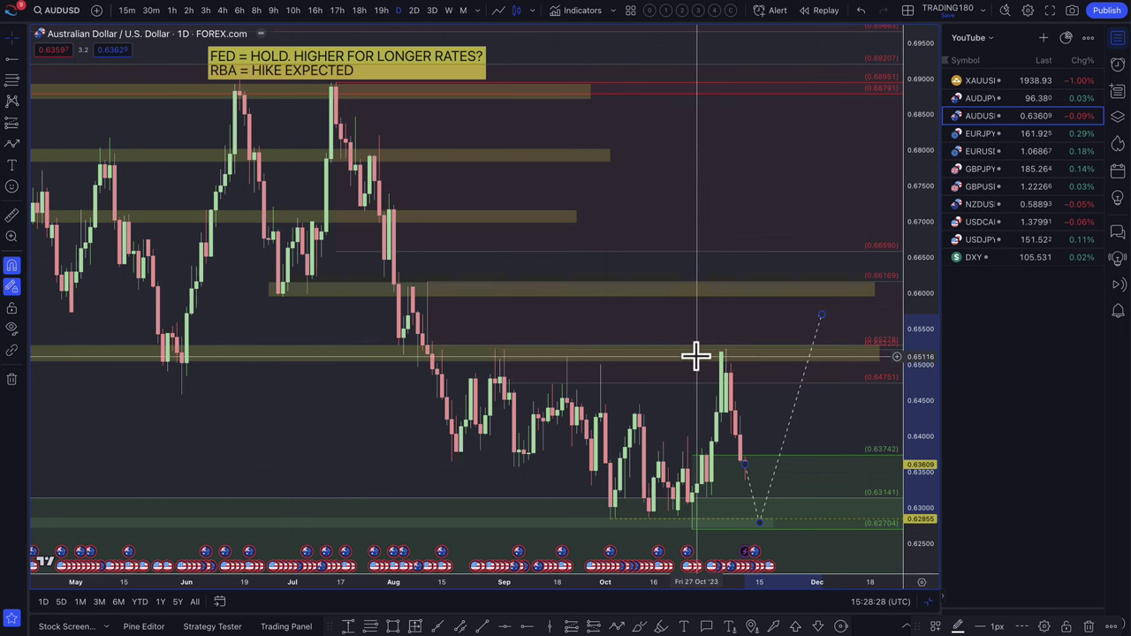
{"action": "left_click", "coordinate": [11, 143]}
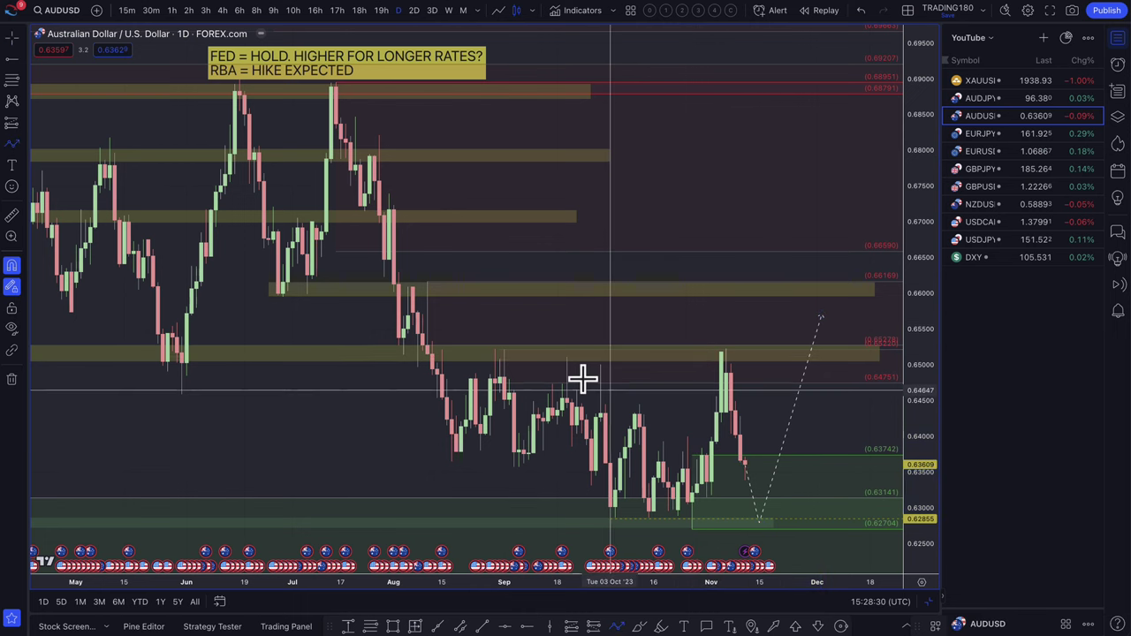
{"action": "left_click", "coordinate": [504, 352]}
{"action": "left_click", "coordinate": [610, 517]}
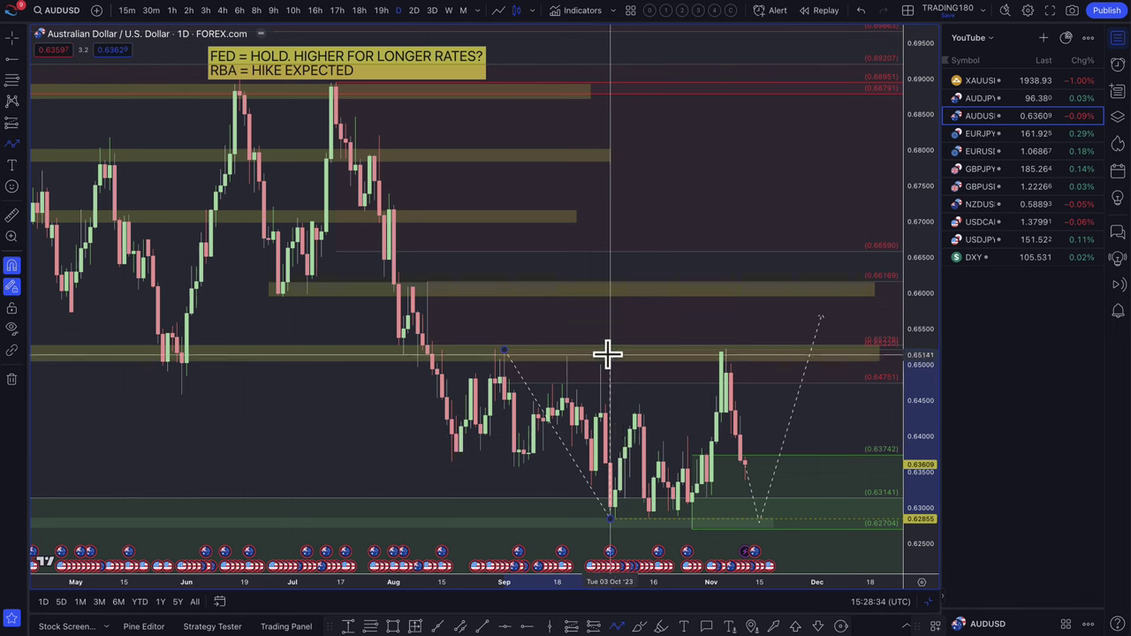
{"action": "left_click", "coordinate": [610, 355]}
{"action": "left_click", "coordinate": [673, 511]}
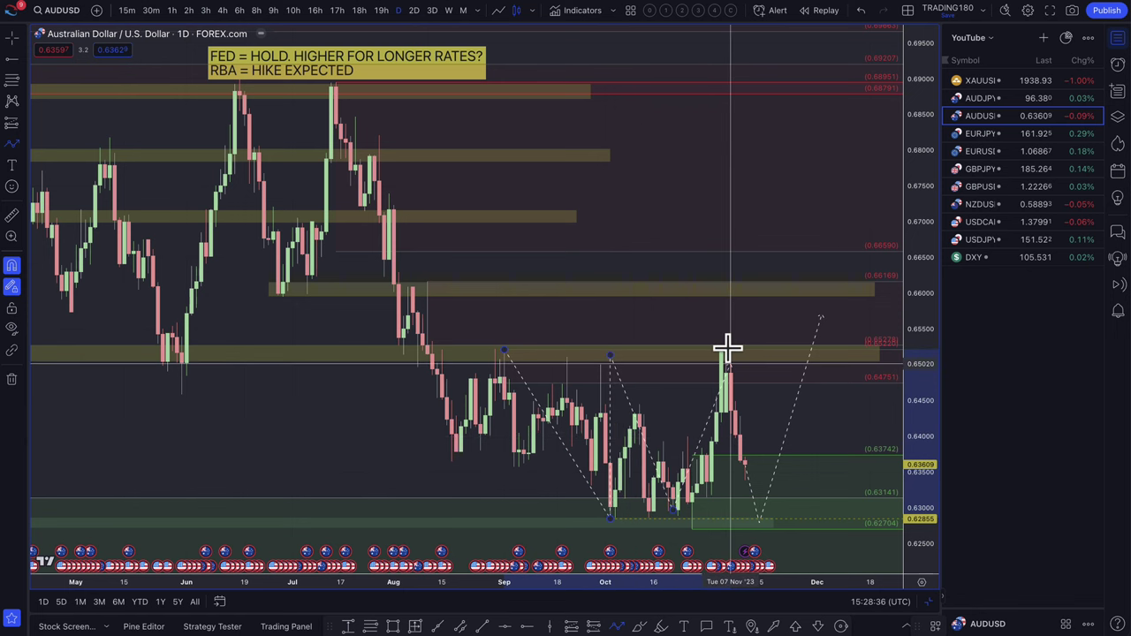
{"action": "left_click", "coordinate": [728, 347]}
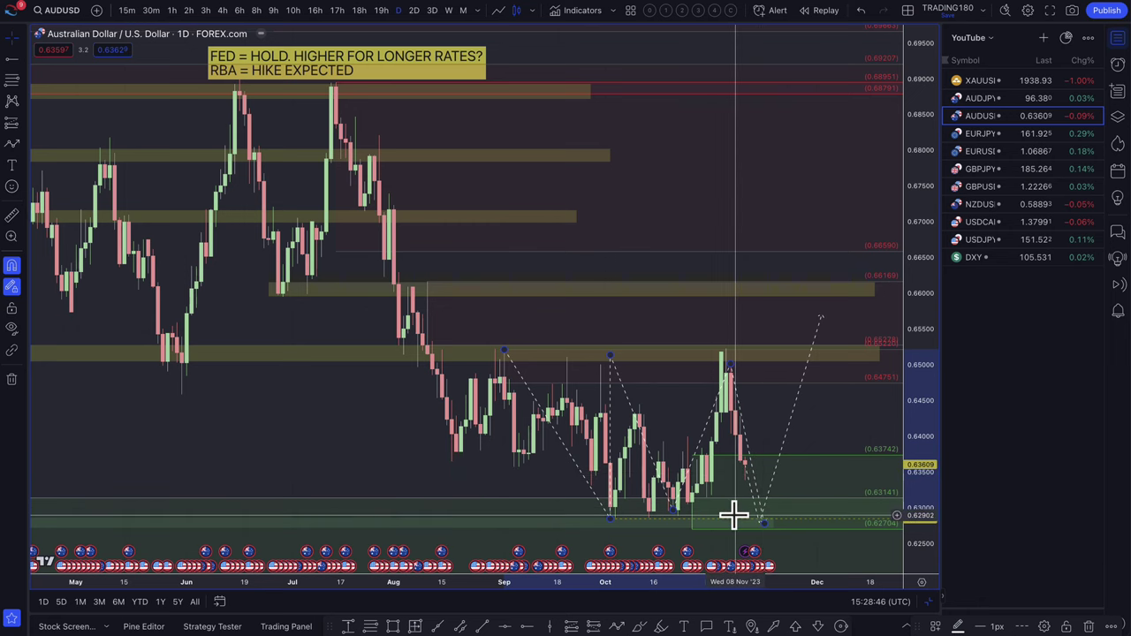
Examine the Westpac Consumer Confidence Change event of 13 Nov and the projected AUDUSD low inside the demand zone.
{"action": "scroll", "coordinate": [745, 424], "scroll_direction": "up", "scroll_amount": 5}
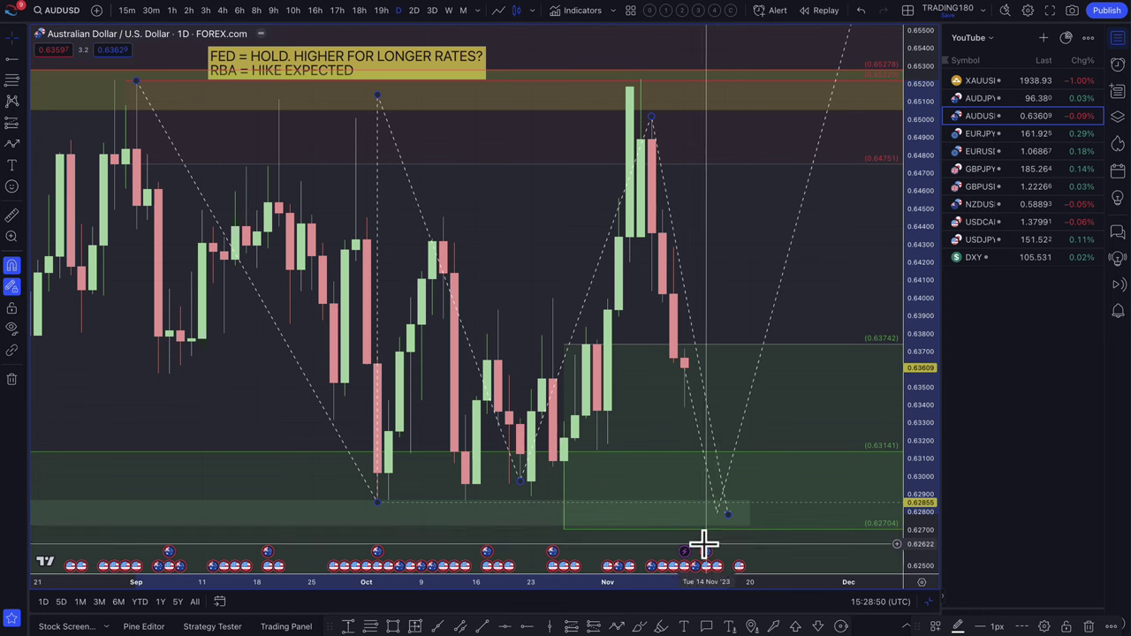
{"action": "mouse_move", "coordinate": [707, 552]}
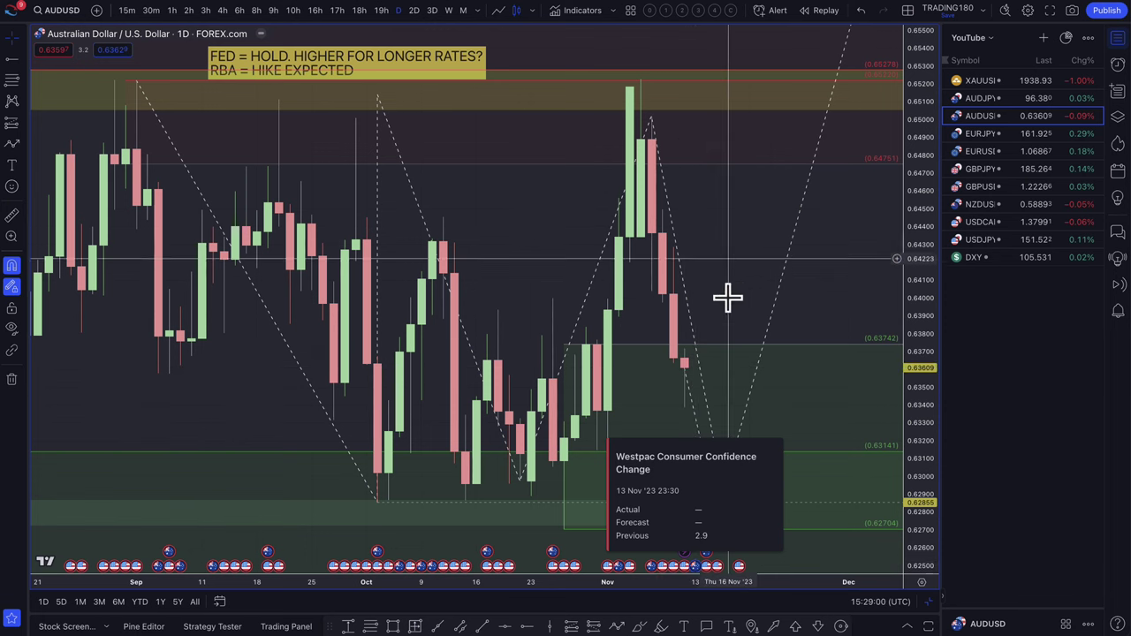
{"action": "scroll", "coordinate": [725, 318], "scroll_direction": "down", "scroll_amount": 3}
{"action": "scroll", "coordinate": [727, 328], "scroll_direction": "down", "scroll_amount": 1}
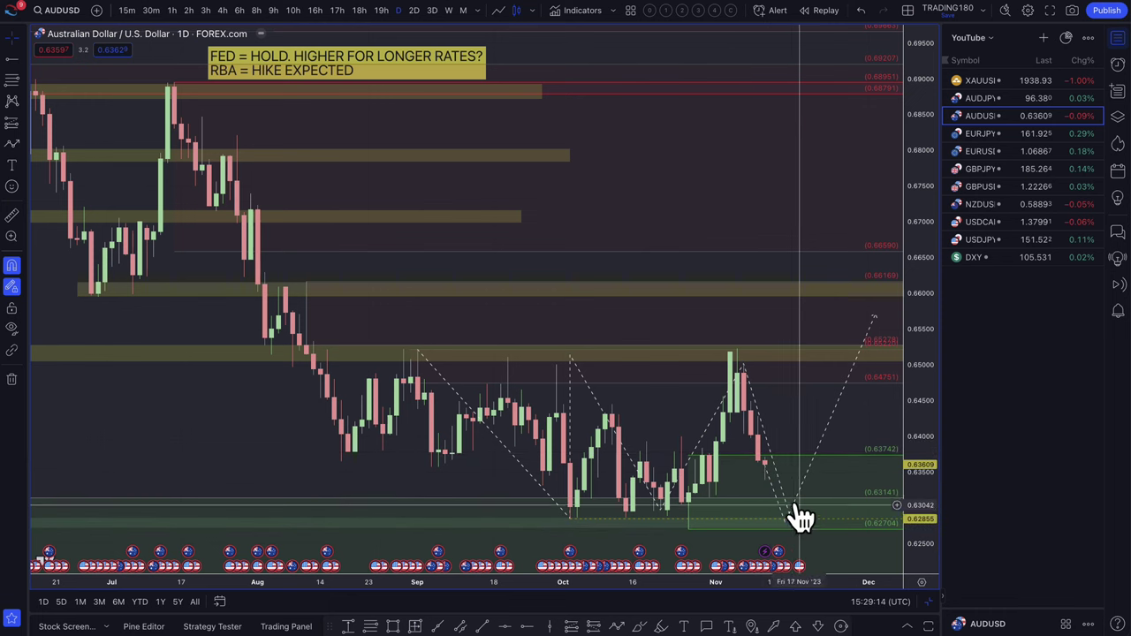
{"action": "mouse_move", "coordinate": [794, 507]}
{"action": "left_mouse_down"}
{"action": "mouse_move", "coordinate": [789, 534]}
{"action": "mouse_move", "coordinate": [789, 523]}
{"action": "left_mouse_up"}
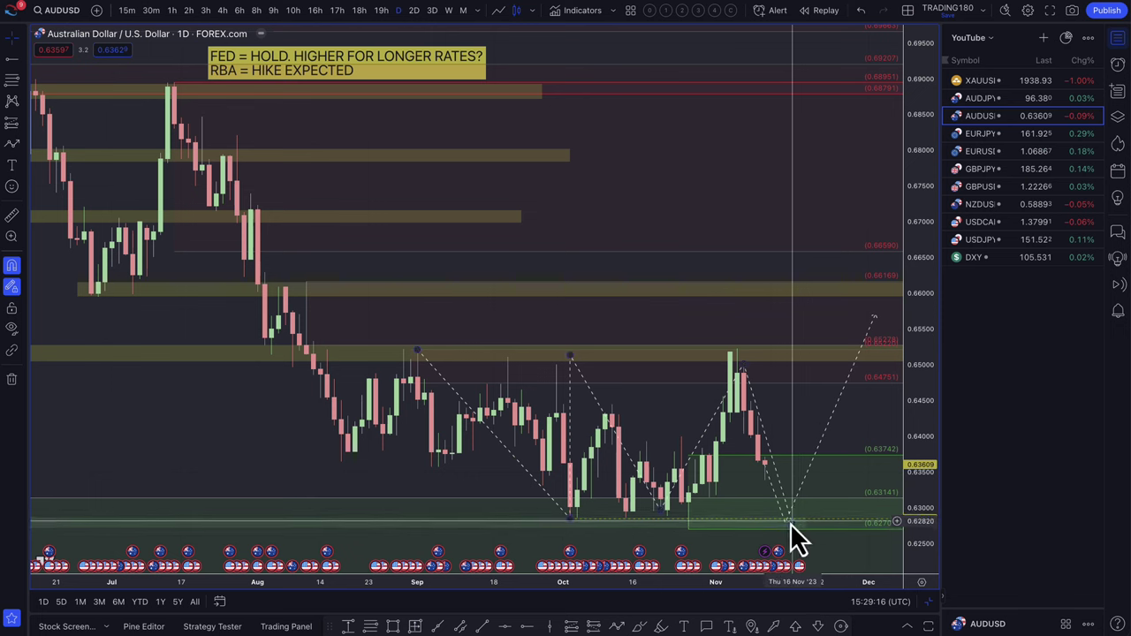
Switch to the AUDJPY chart, review its recent zones and delete the outdated dashed projection path.
{"action": "left_click", "coordinate": [994, 102]}
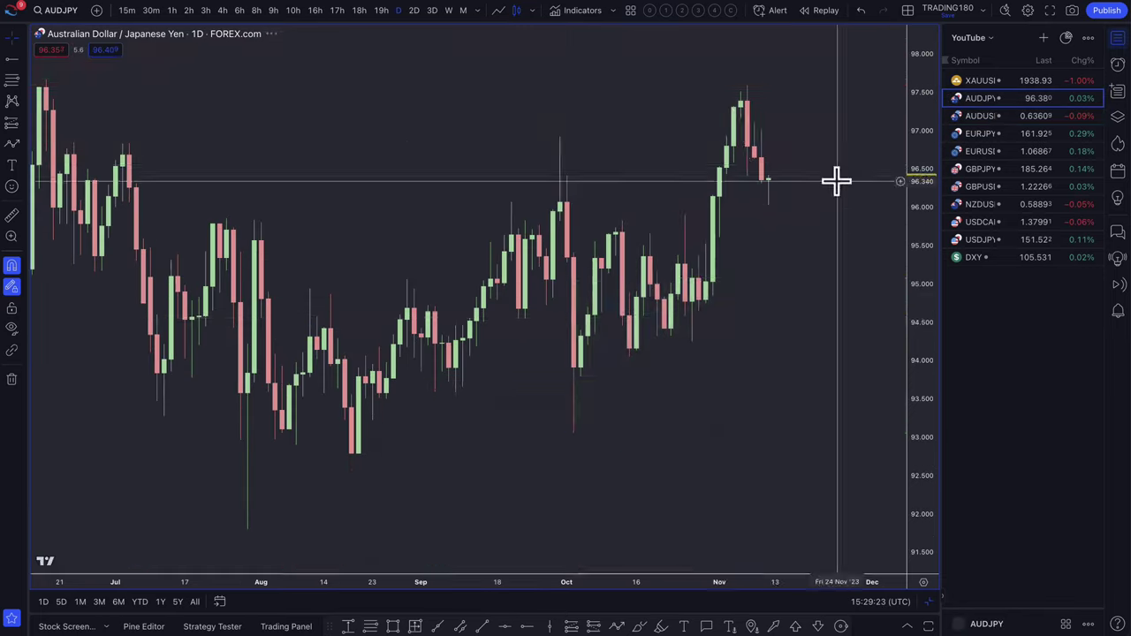
{"action": "scroll", "coordinate": [761, 300], "scroll_direction": "down", "scroll_amount": 2}
{"action": "scroll", "coordinate": [759, 298], "scroll_direction": "up", "scroll_amount": 3}
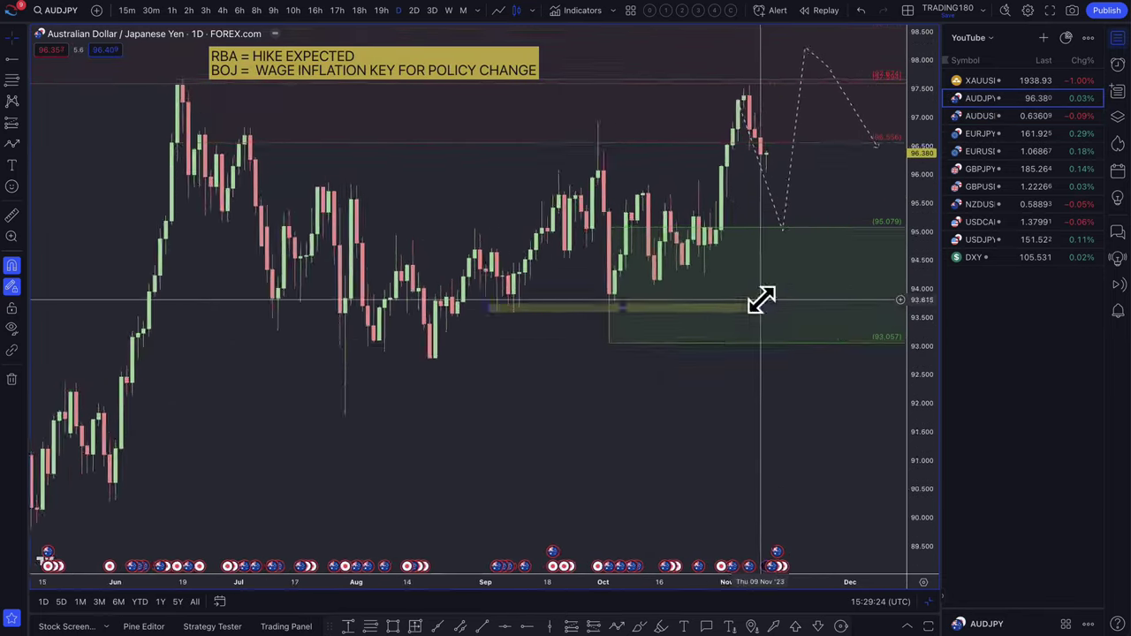
{"action": "scroll", "coordinate": [760, 298], "scroll_direction": "down", "scroll_amount": 2}
{"action": "scroll", "coordinate": [624, 291], "scroll_direction": "up", "scroll_amount": 3}
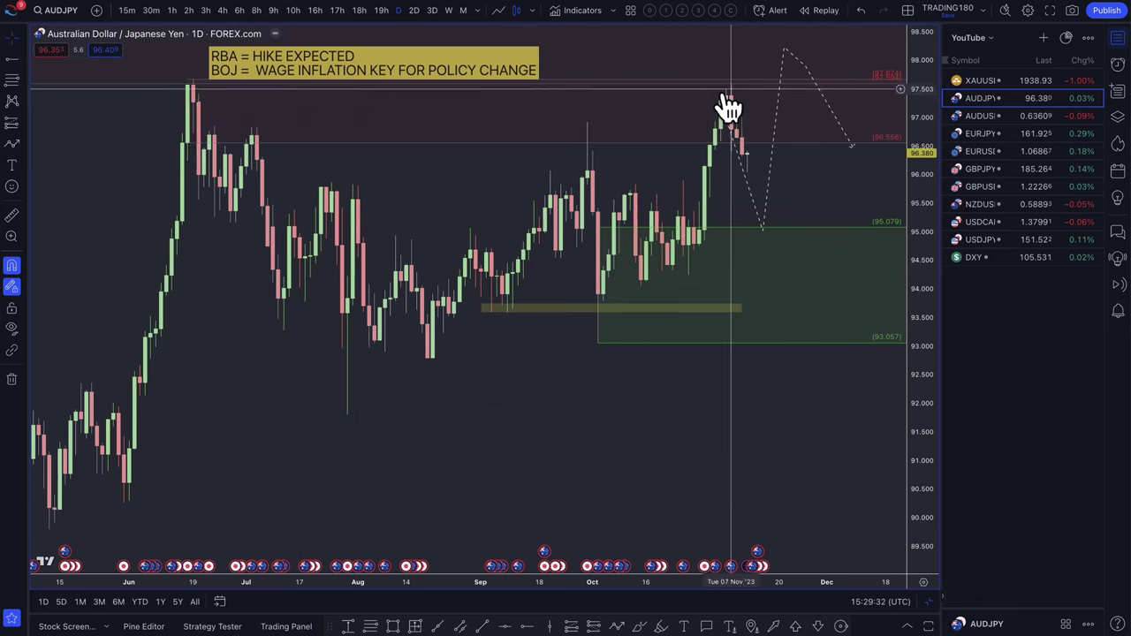
{"action": "left_click", "coordinate": [769, 189]}
{"action": "key", "text": "Delete"}
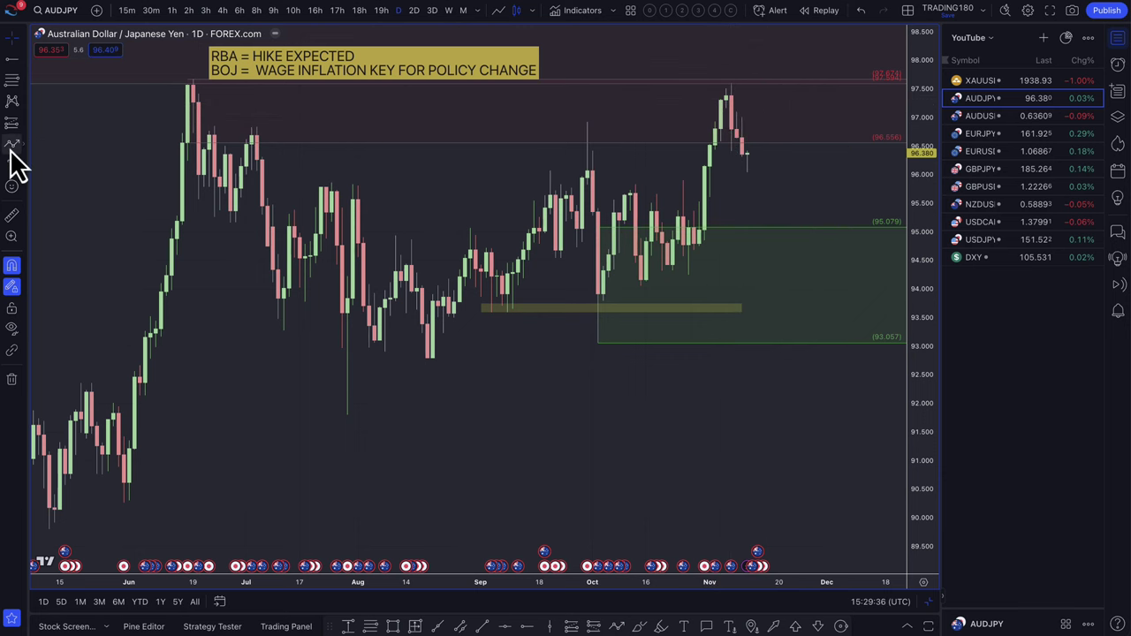
Draw a dashed AUDJPY path from the latest candle down to about 94.9 and back up to about 96.2.
{"action": "left_click", "coordinate": [745, 157]}
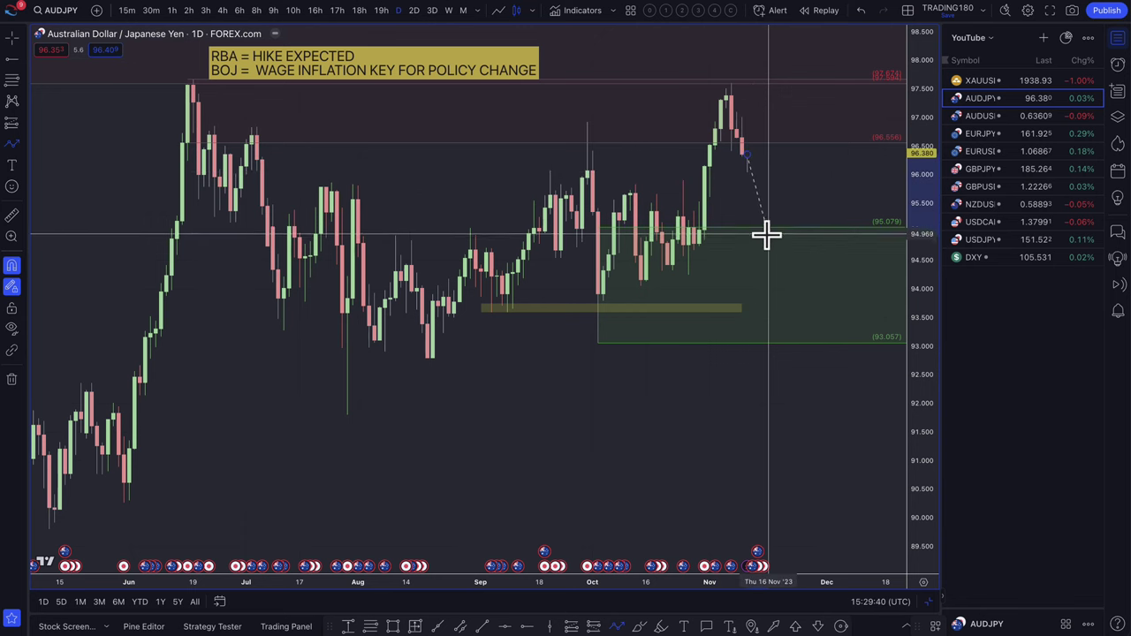
{"action": "left_click", "coordinate": [768, 237]}
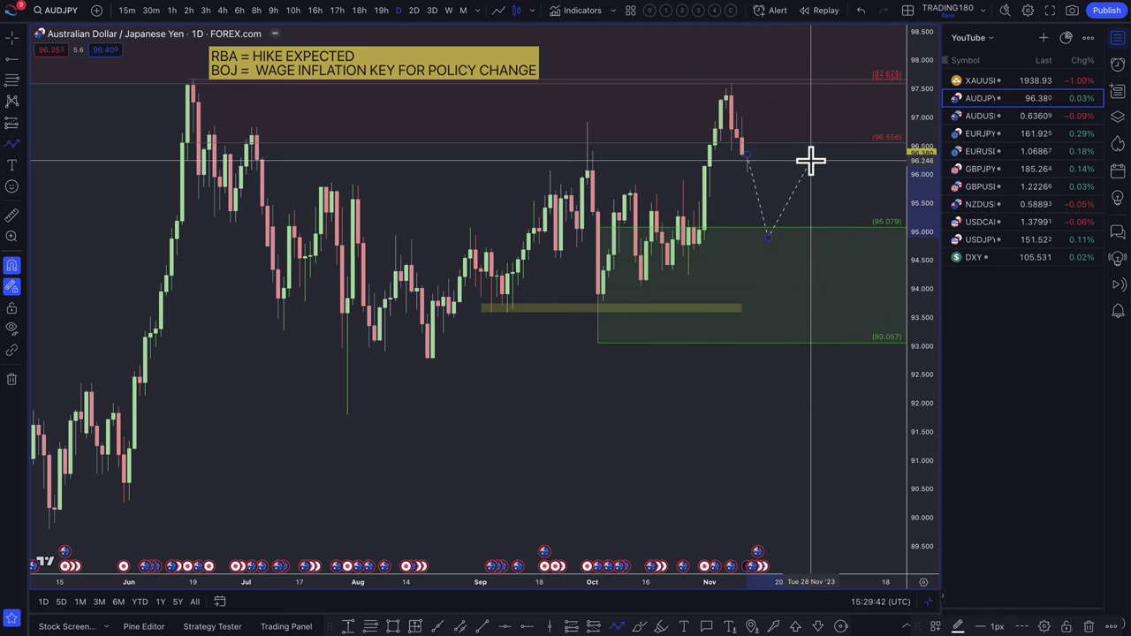
{"action": "left_click", "coordinate": [810, 160]}
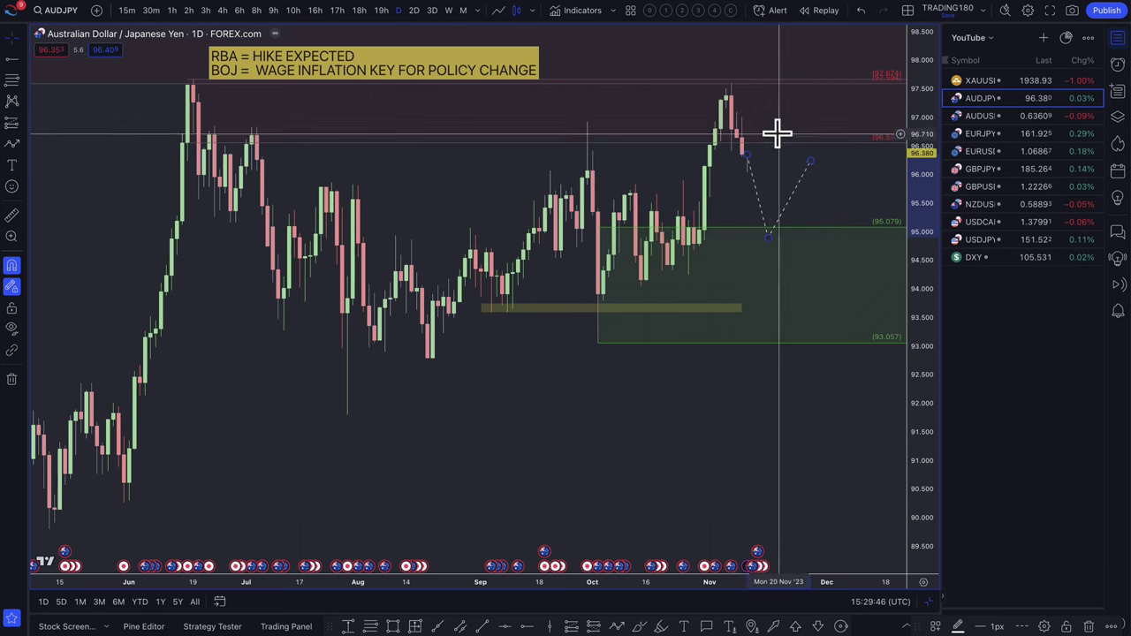
Draw an alternative dashed AUDJPY path from the latest candle up to about 98.0 and down to about 96.1.
{"action": "left_click", "coordinate": [12, 145]}
{"action": "left_click", "coordinate": [747, 152]}
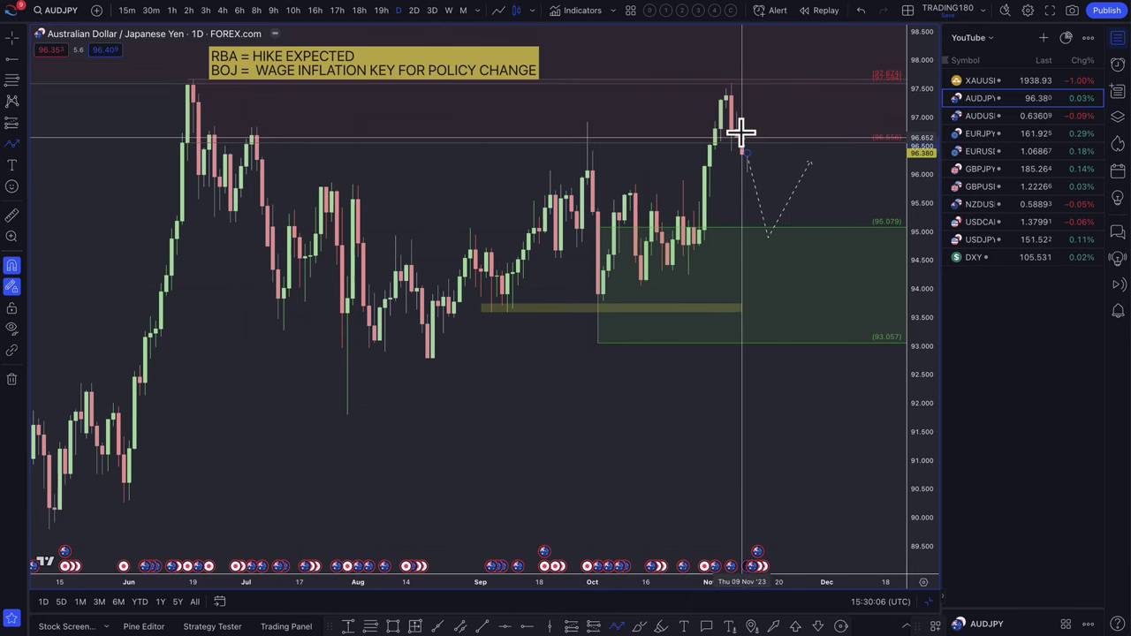
{"action": "left_click", "coordinate": [792, 61]}
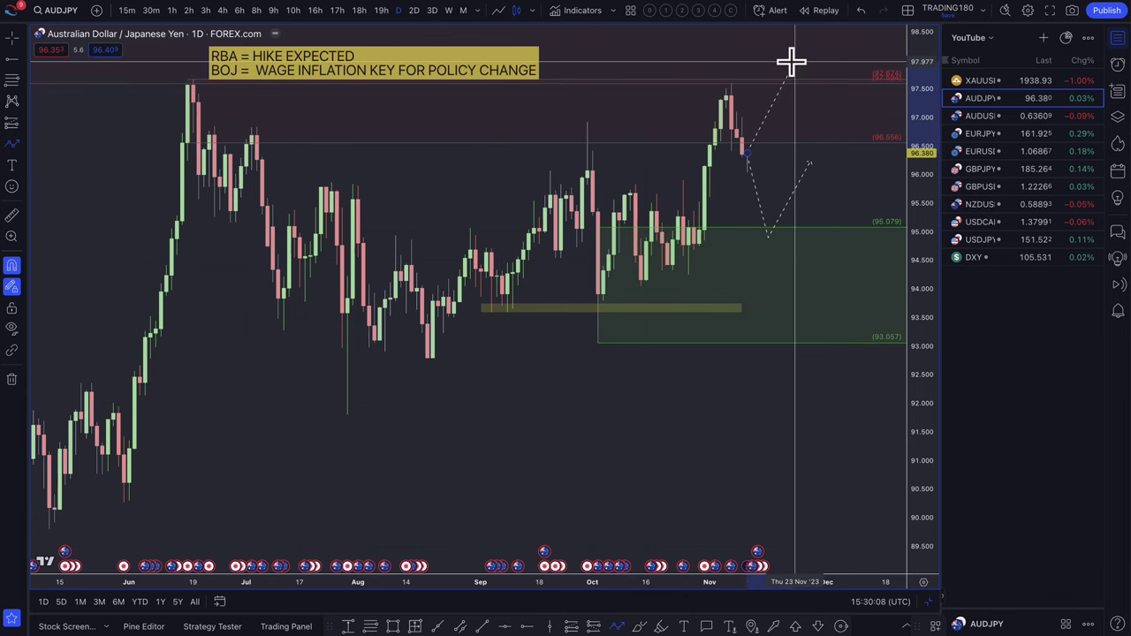
{"action": "double_click", "coordinate": [847, 170]}
{"action": "scroll", "coordinate": [846, 169], "scroll_direction": "down", "scroll_amount": 3}
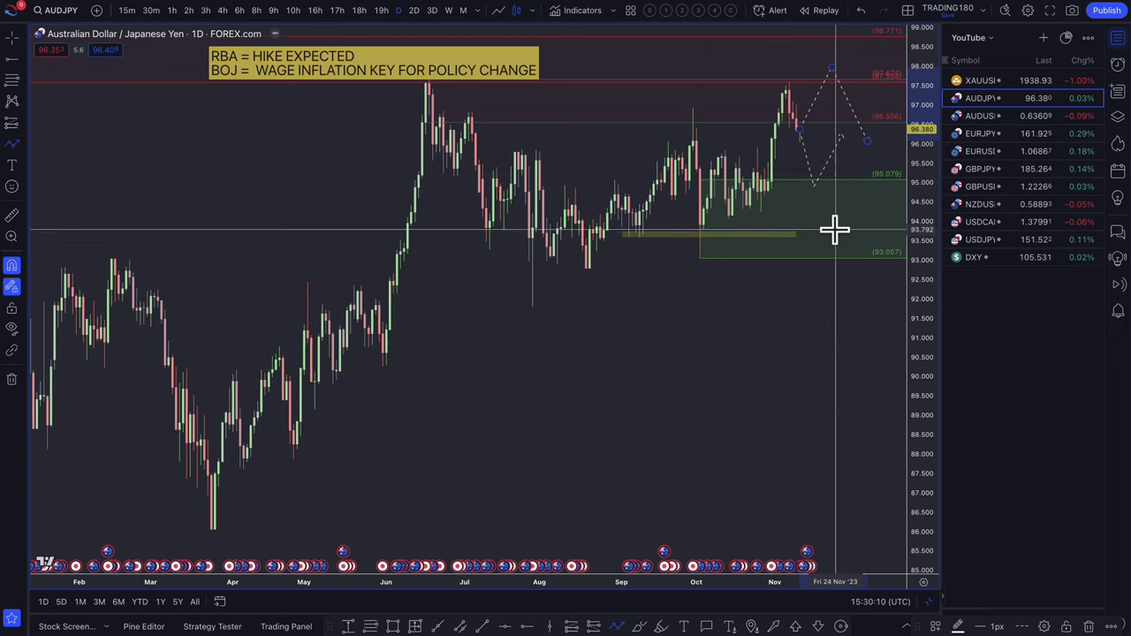
Switch to the XAUUSD chart and delete the 1972.86–1953.70 demand zone and the outdated dashed projection path.
{"action": "left_click", "coordinate": [980, 82]}
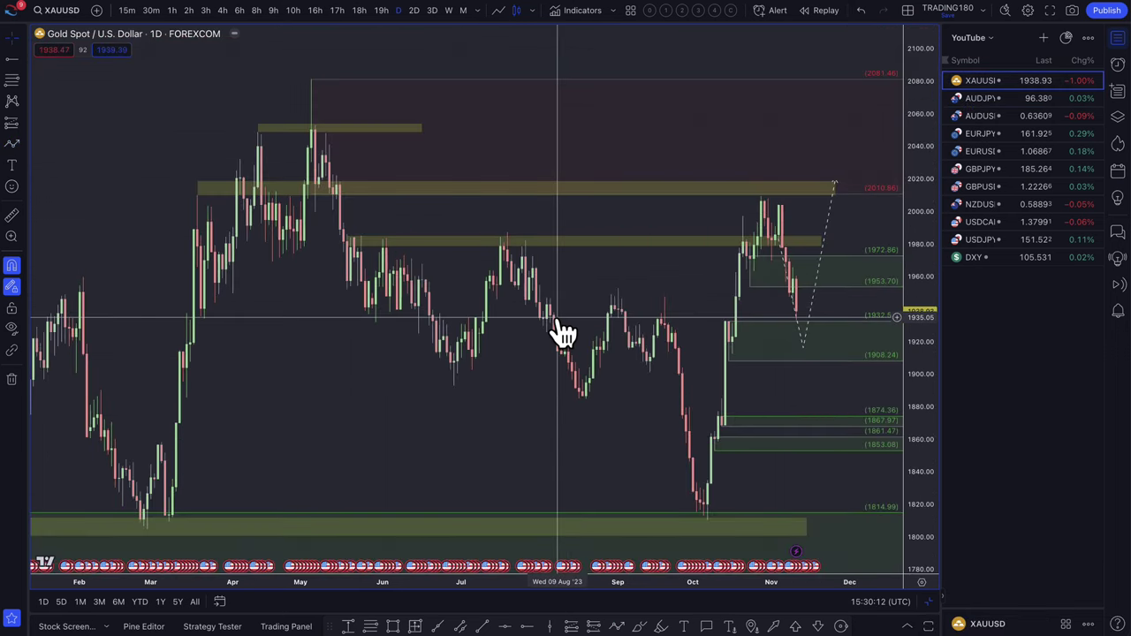
{"action": "scroll", "coordinate": [670, 304], "scroll_direction": "up", "scroll_amount": 5}
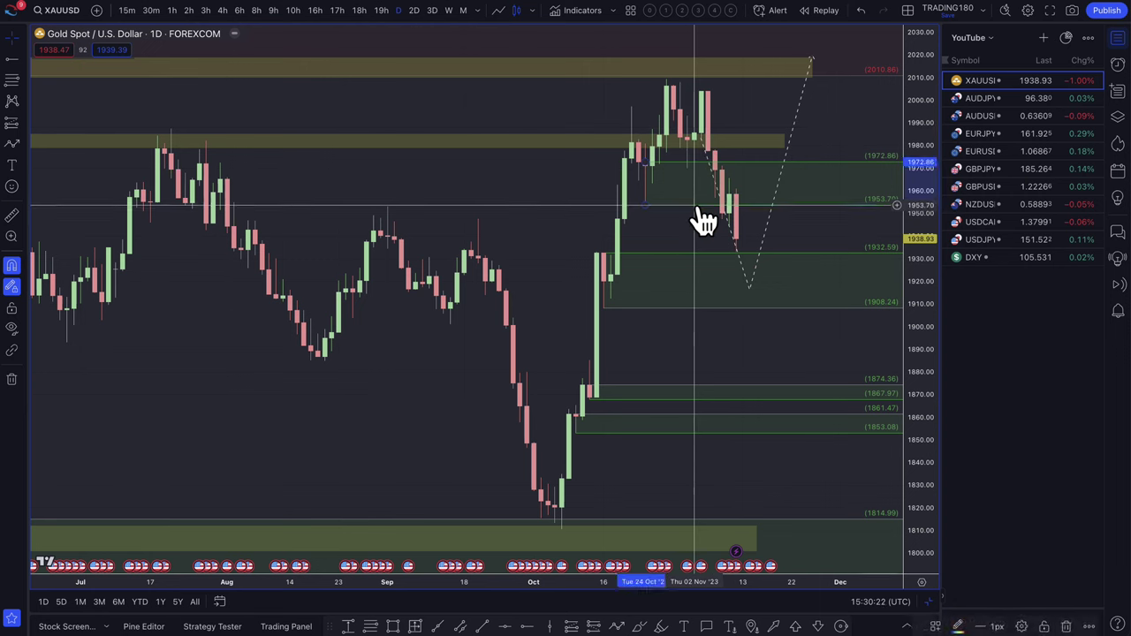
{"action": "key", "text": "Delete"}
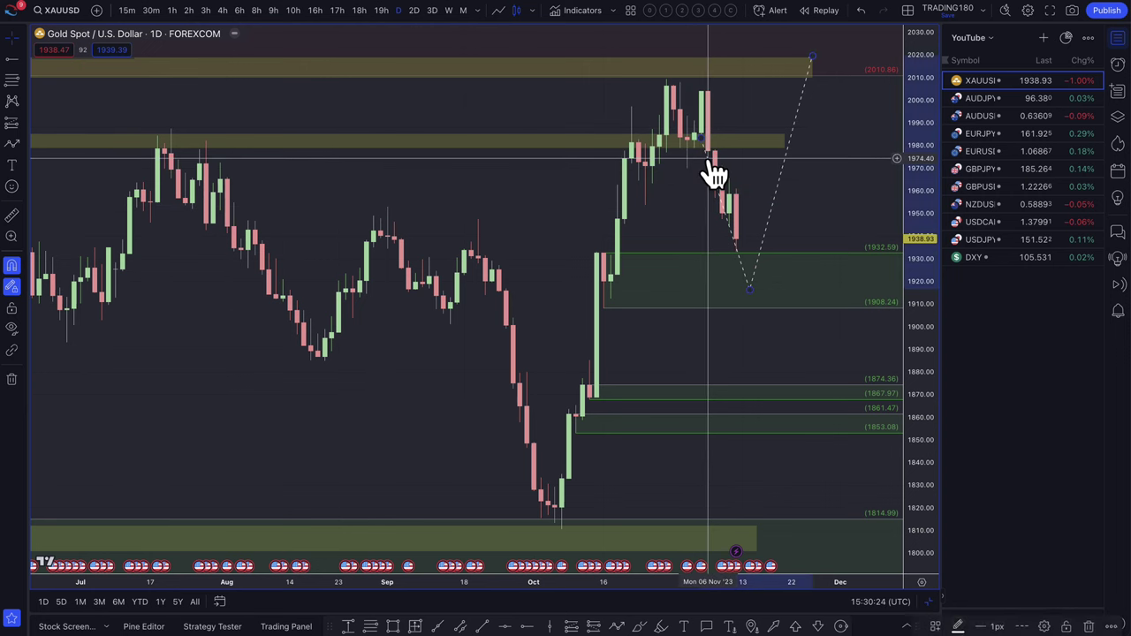
{"action": "key", "text": "Delete"}
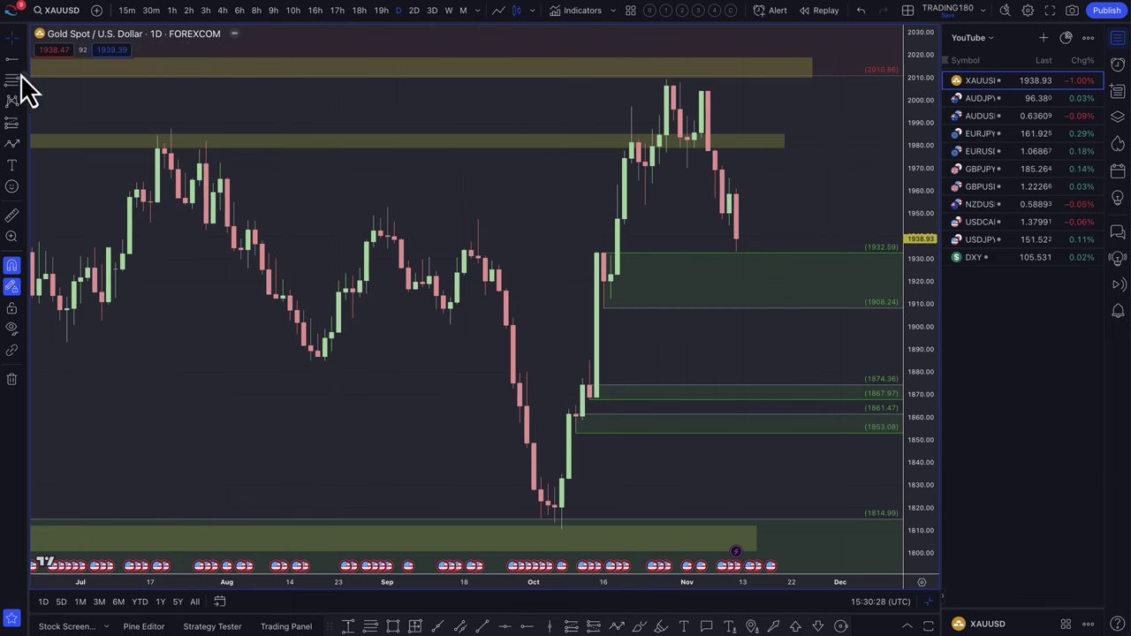
Draw a retracement from the 6 Oct low at 1810.50 to the 27 Oct high at 2009.42 and apply the Auction Trading template.
{"action": "left_click", "coordinate": [560, 529]}
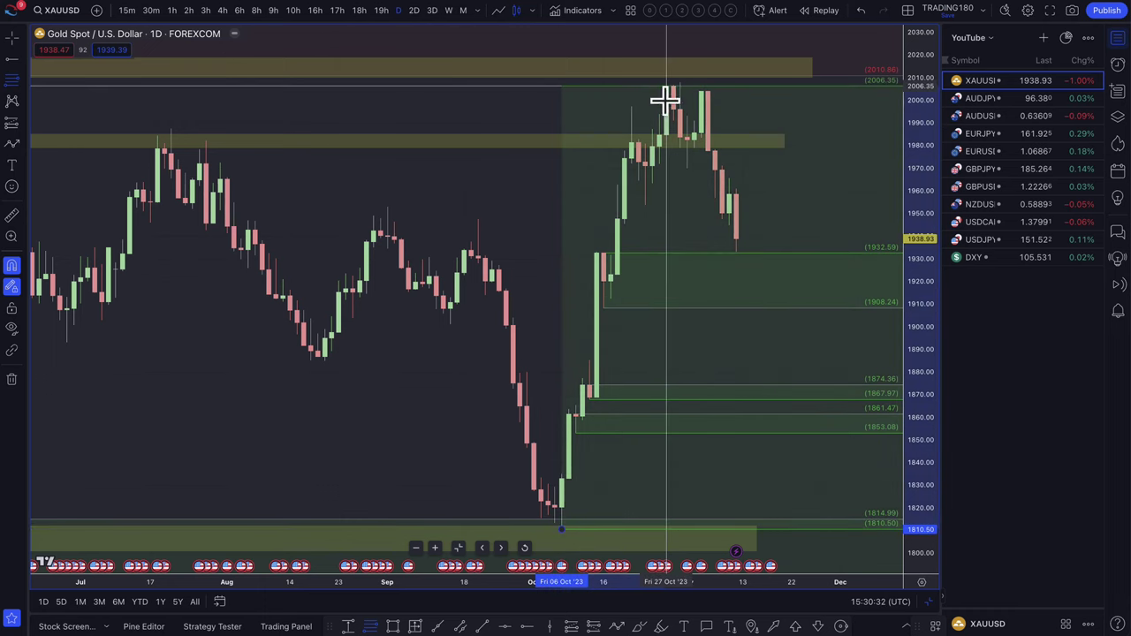
{"action": "left_click", "coordinate": [665, 77]}
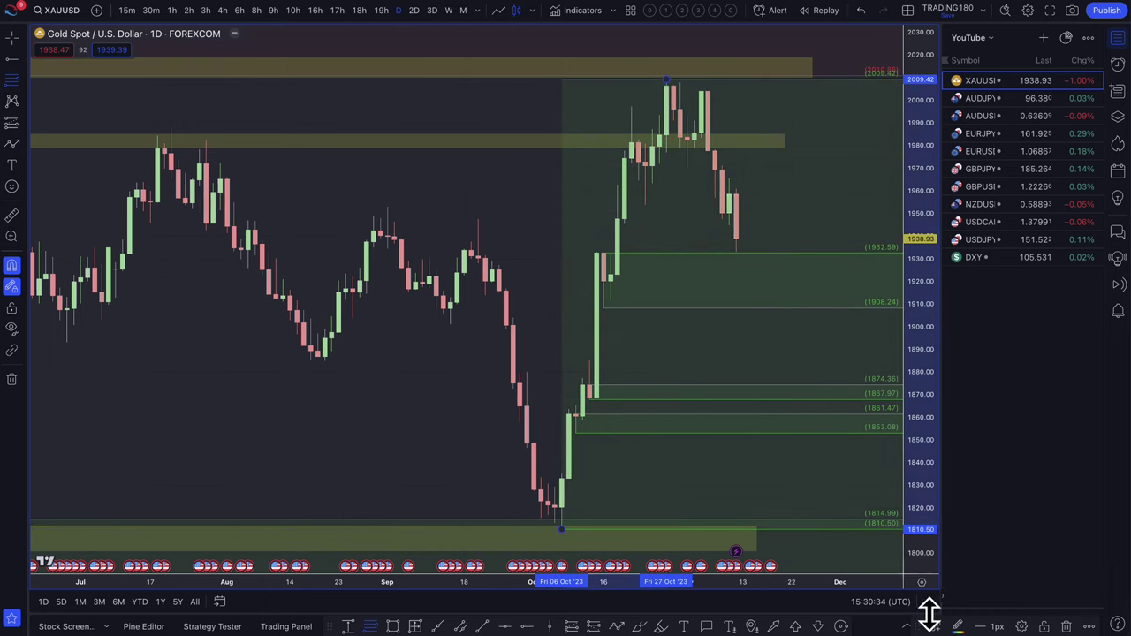
{"action": "left_click", "coordinate": [940, 627]}
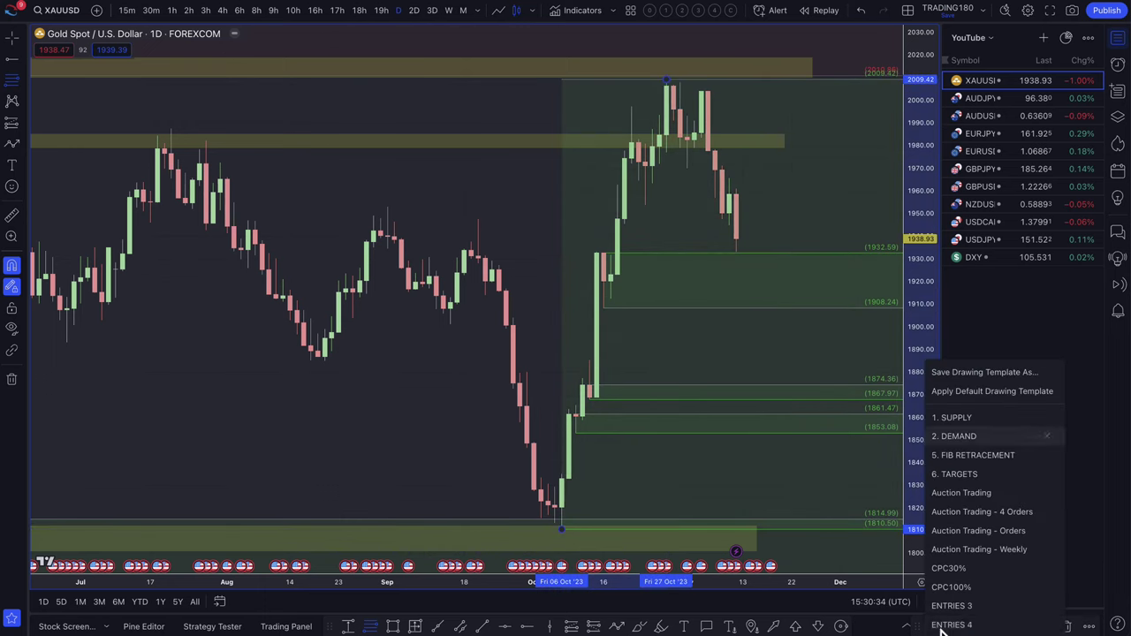
{"action": "left_click", "coordinate": [983, 495]}
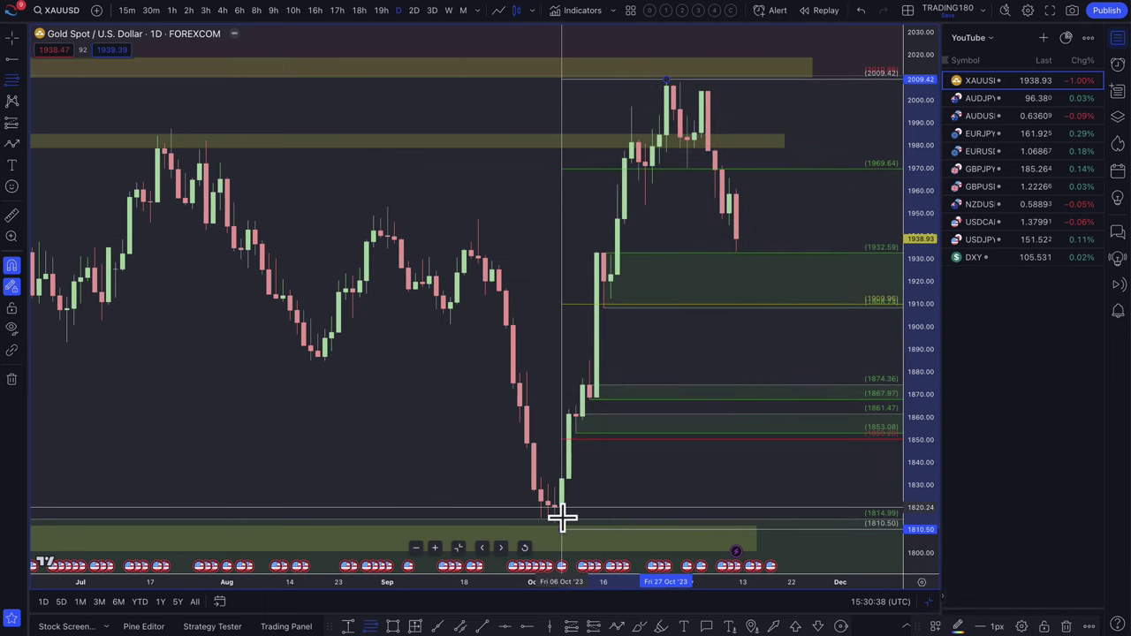
{"action": "scroll", "coordinate": [561, 517], "scroll_direction": "down", "scroll_amount": 2}
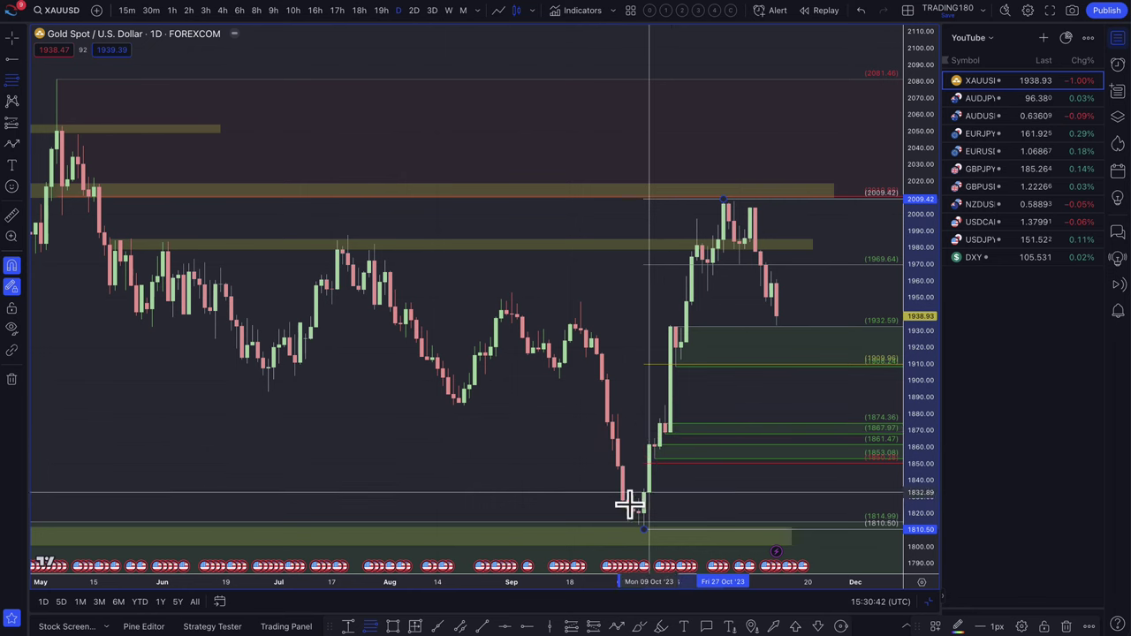
{"action": "scroll", "coordinate": [639, 519], "scroll_direction": "up", "scroll_amount": 3}
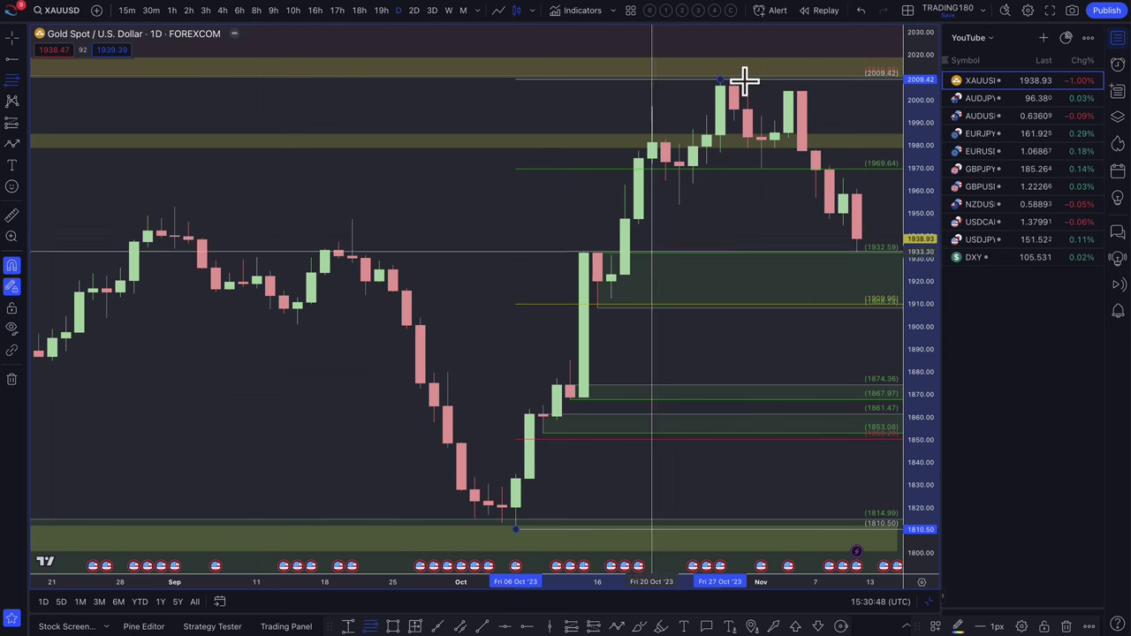
{"action": "scroll", "coordinate": [699, 99], "scroll_direction": "down", "scroll_amount": 1}
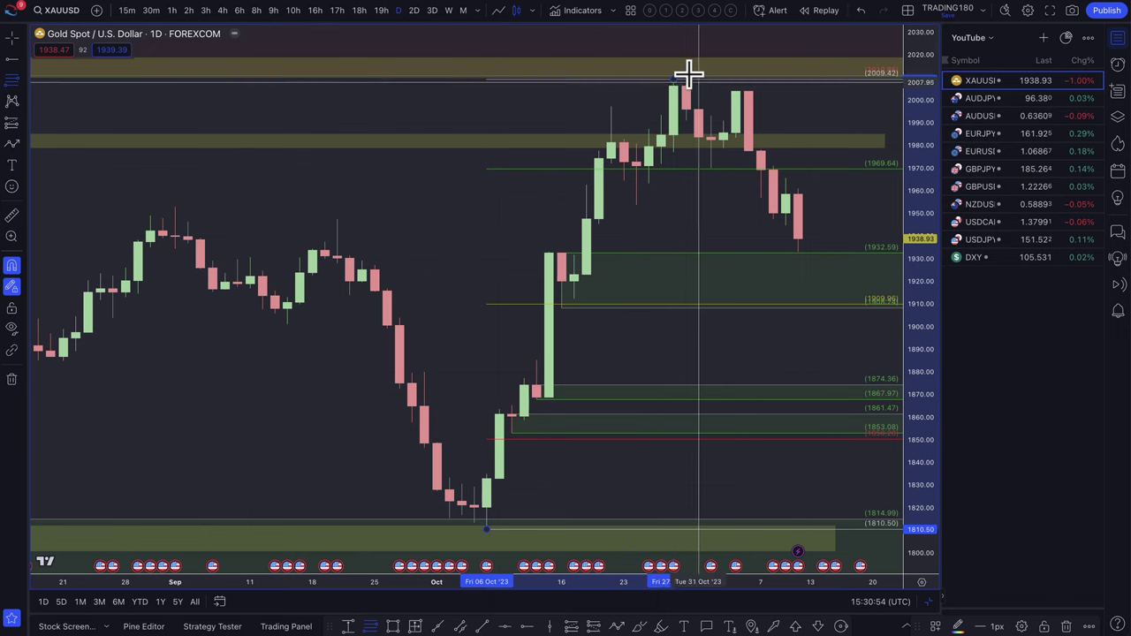
{"action": "left_click", "coordinate": [675, 80]}
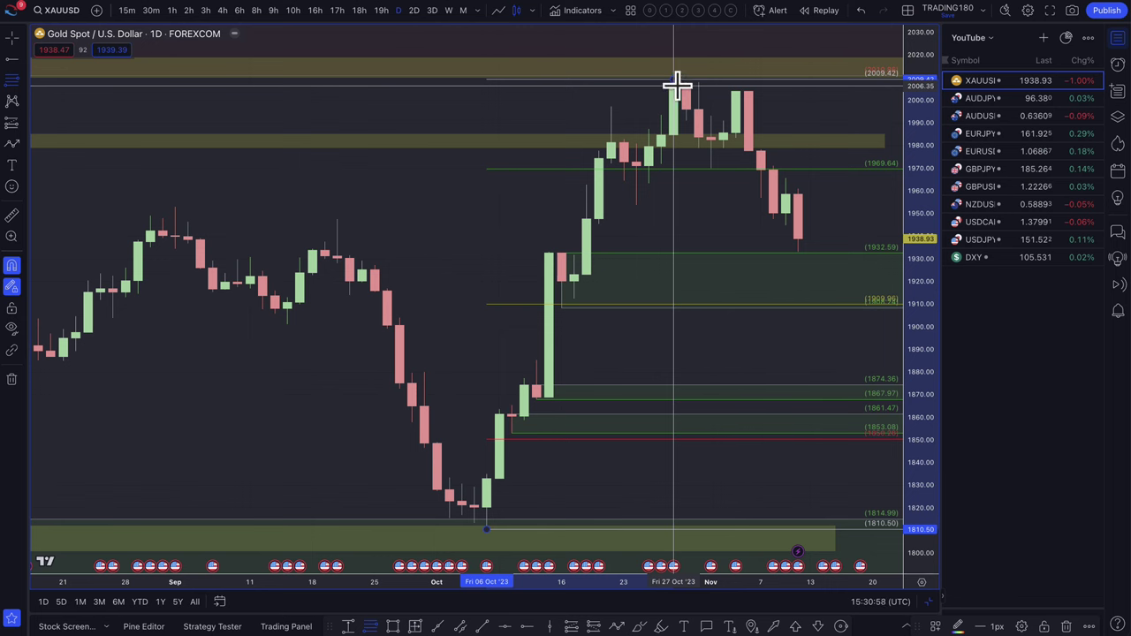
{"action": "left_click", "coordinate": [810, 146]}
{"action": "key", "text": "Delete"}
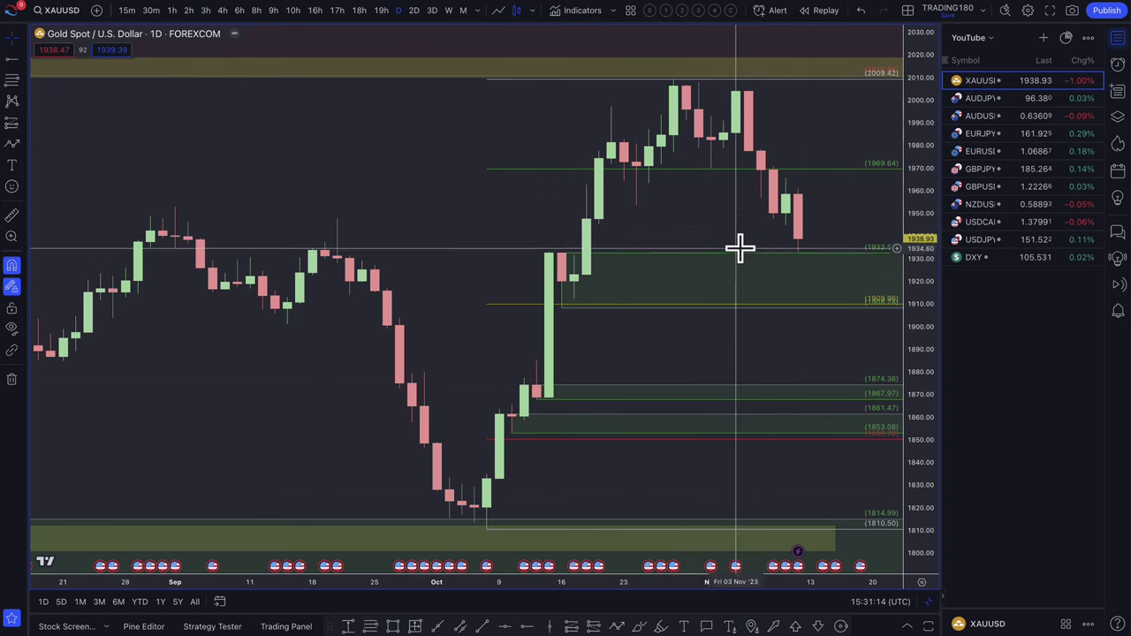
Draw a dashed gold path from the latest candle's low at about 1933 down to about 1910 and up to about 1957.
{"action": "scroll", "coordinate": [783, 323], "scroll_direction": "right", "scroll_amount": 5}
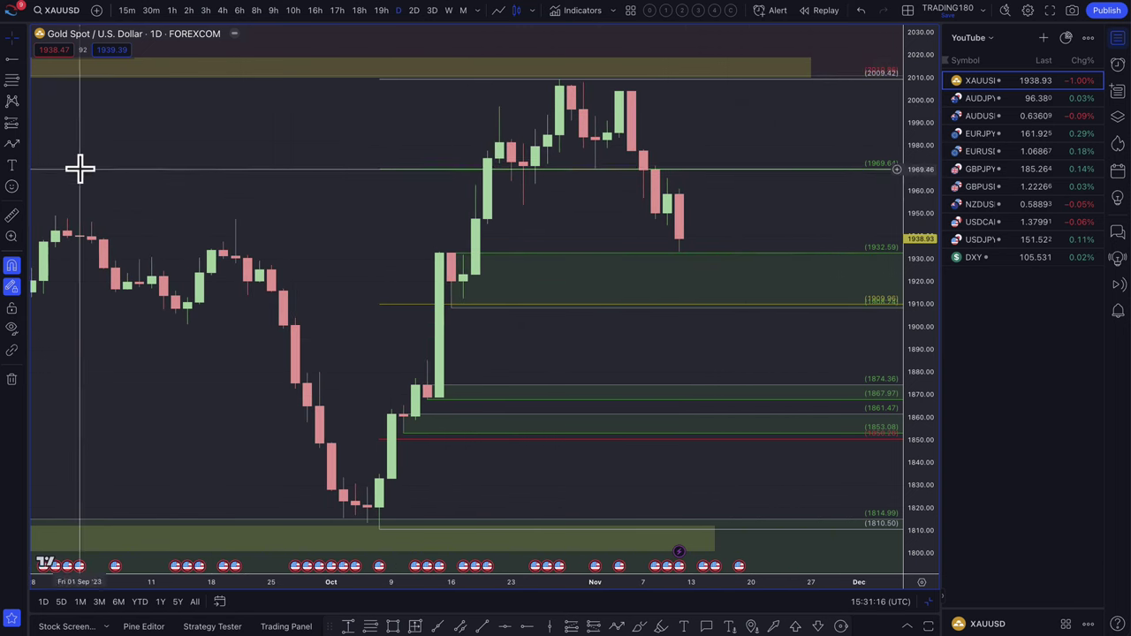
{"action": "left_click", "coordinate": [677, 238]}
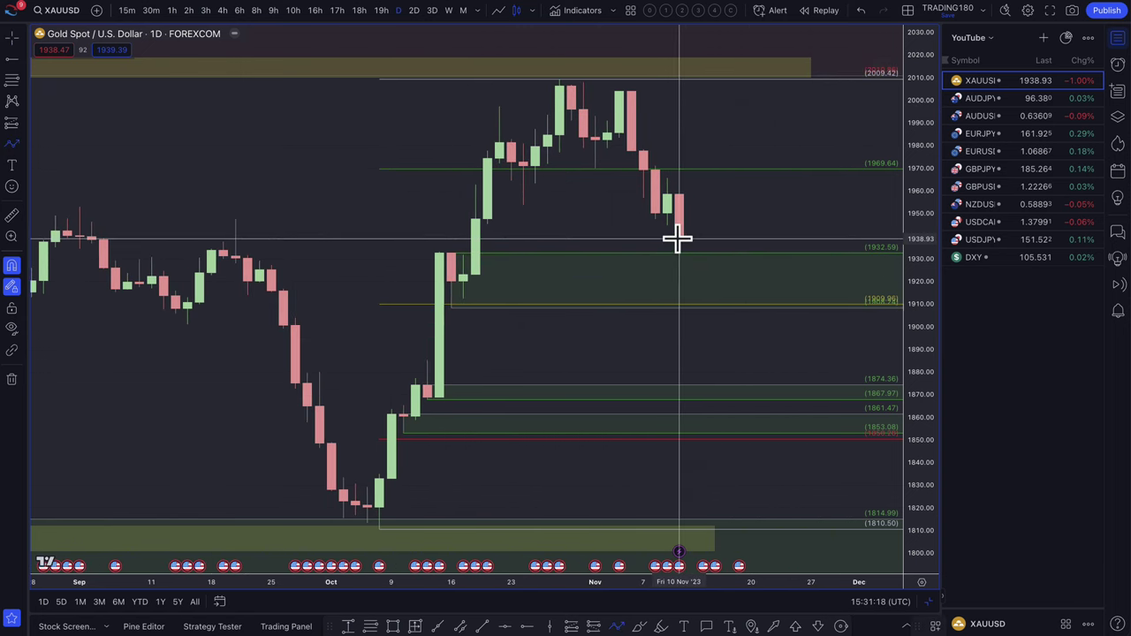
{"action": "key", "text": "Escape"}
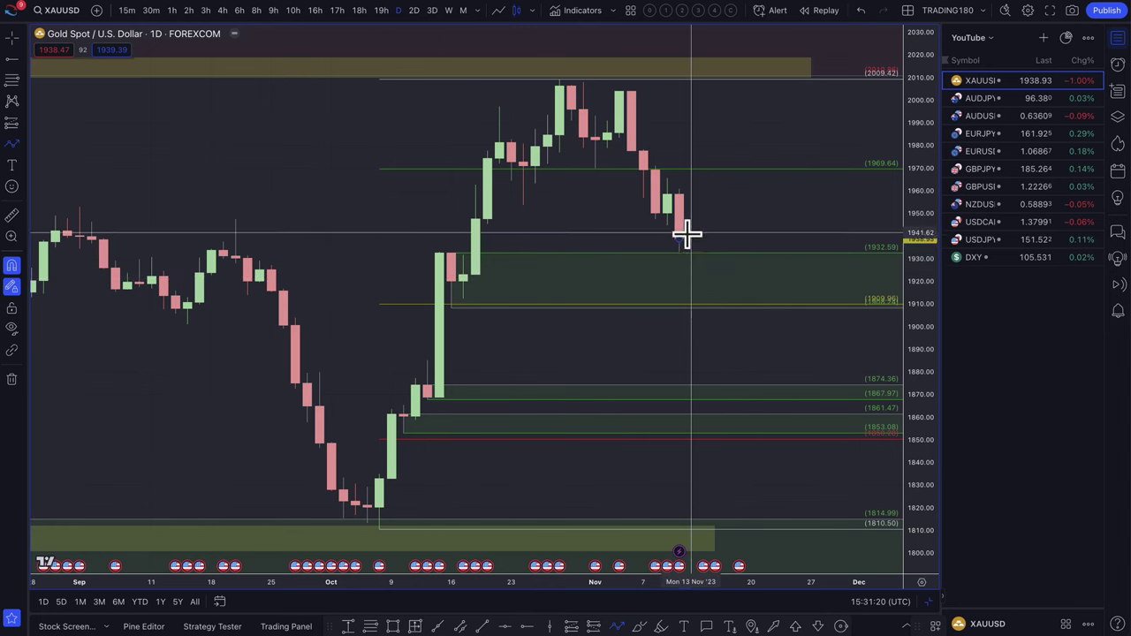
{"action": "left_click", "coordinate": [703, 302]}
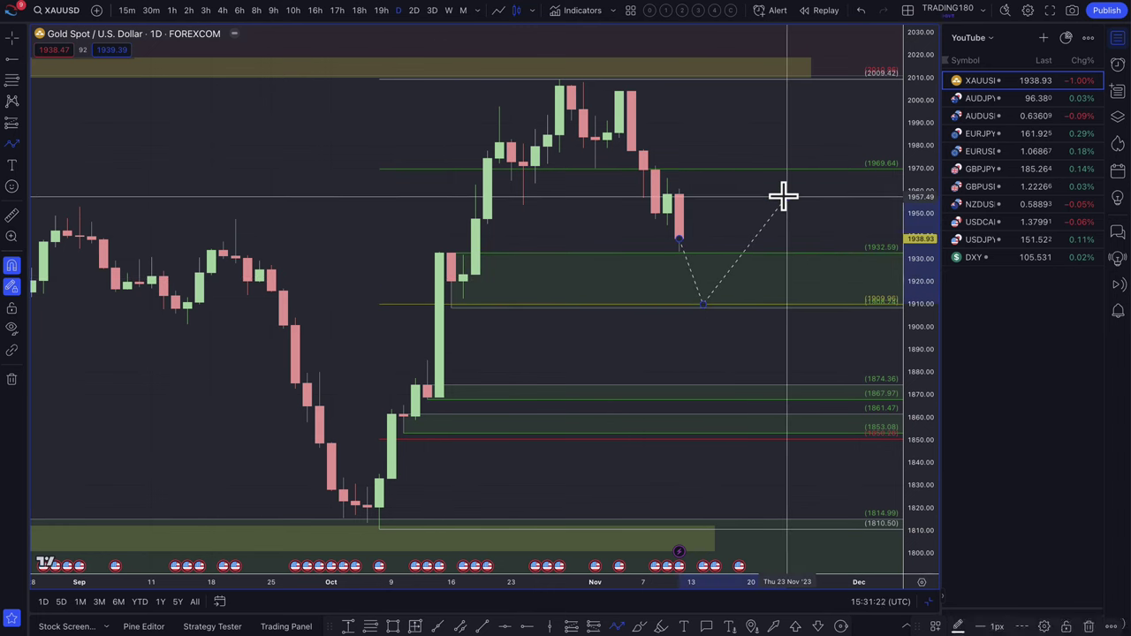
{"action": "left_click", "coordinate": [784, 196]}
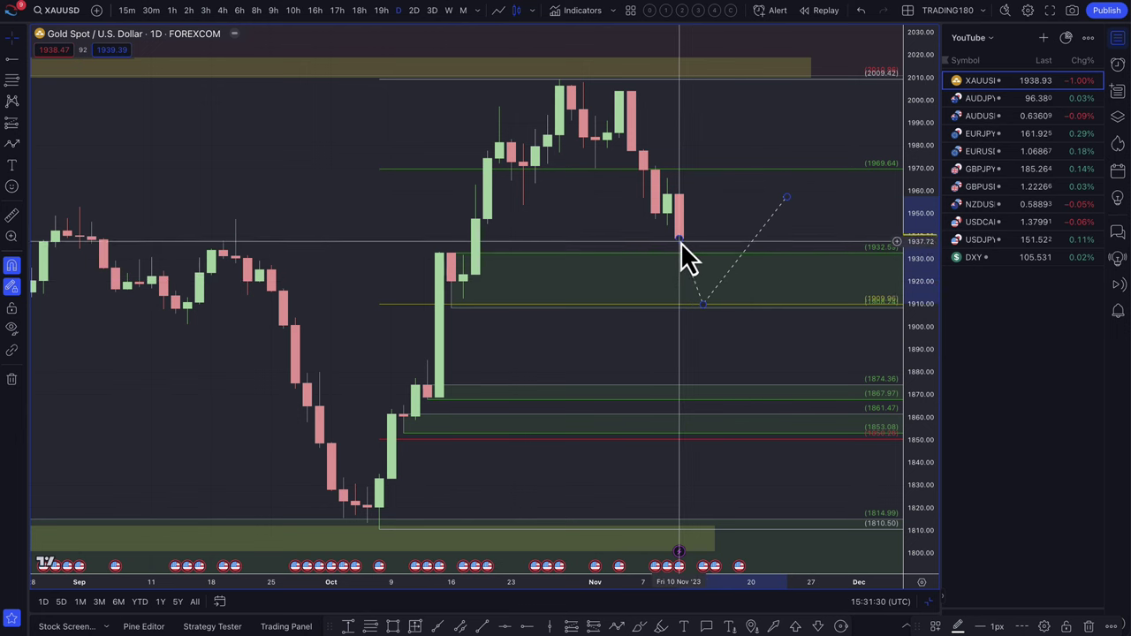
{"action": "left_click_drag", "start_coordinate": [680, 242], "coordinate": [680, 252]}
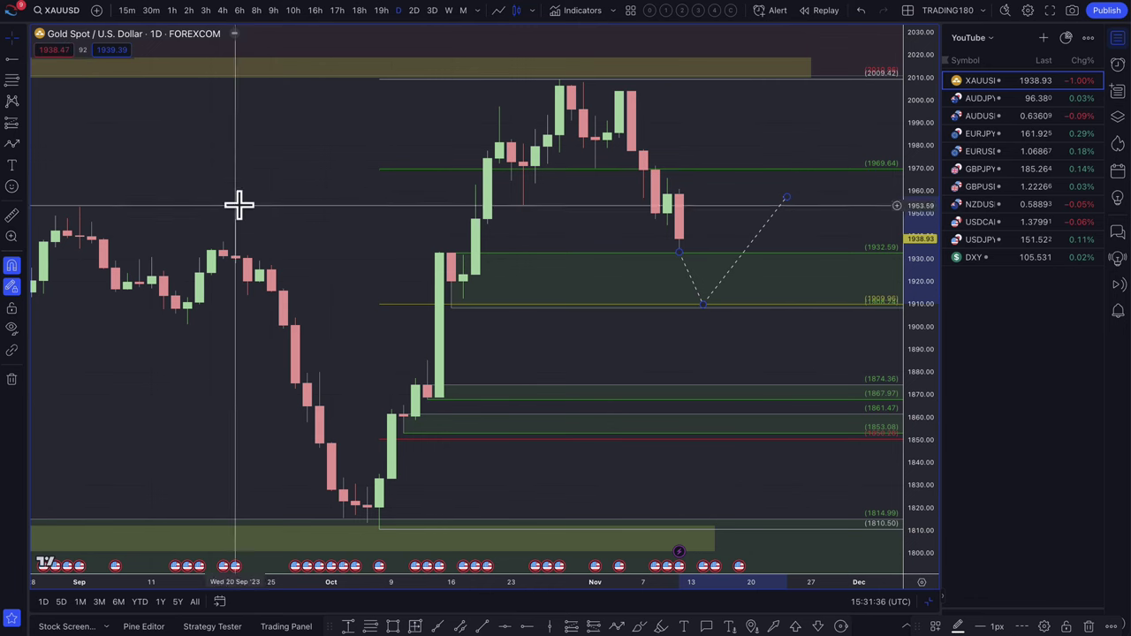
Move the gold path's turning point down to about 1869 and its end point up to about 2008.
{"action": "scroll", "coordinate": [239, 205], "scroll_direction": "down", "scroll_amount": 5}
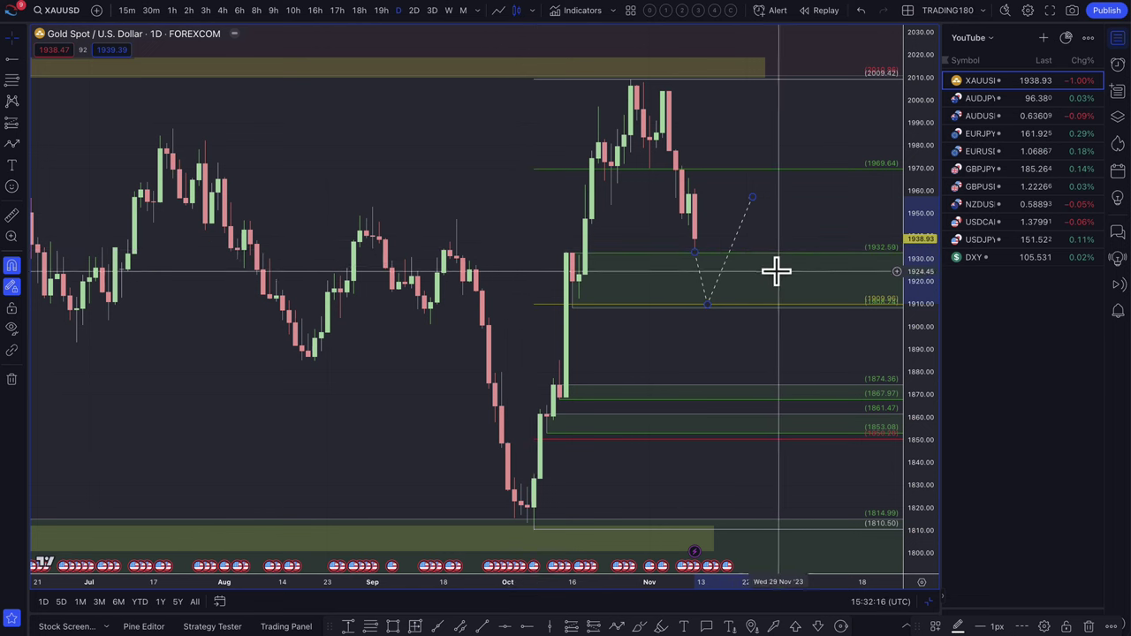
{"action": "right_click", "coordinate": [745, 279]}
{"action": "left_click", "coordinate": [654, 237]}
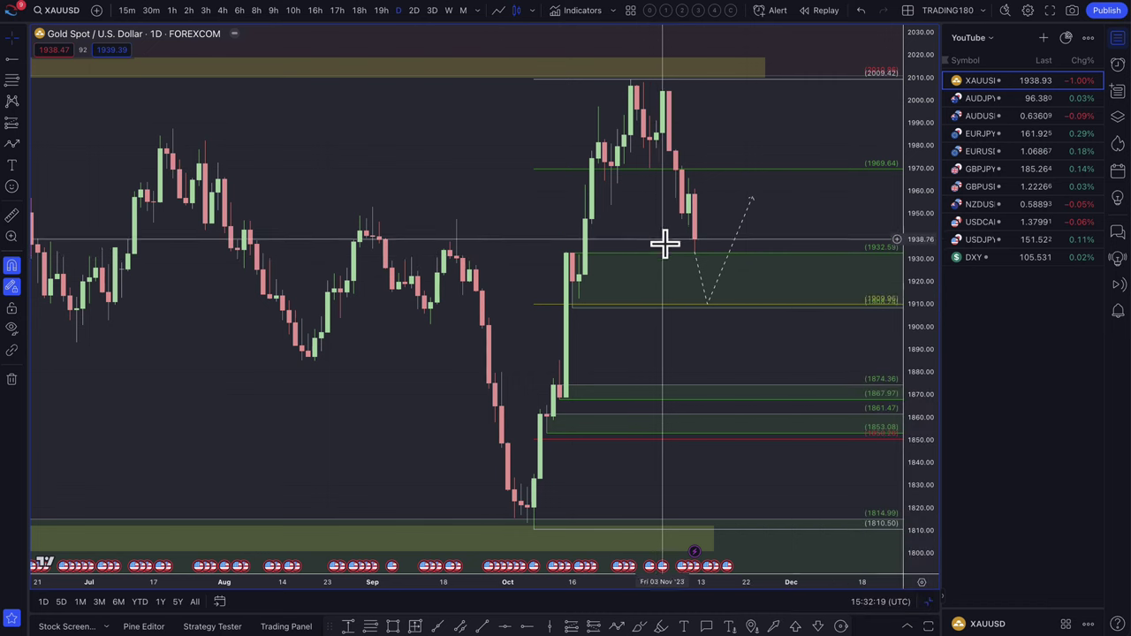
{"action": "left_click_drag", "start_coordinate": [708, 305], "coordinate": [716, 397]}
{"action": "left_click_drag", "start_coordinate": [752, 196], "coordinate": [798, 83]}
{"action": "scroll", "coordinate": [752, 205], "scroll_direction": "down", "scroll_amount": 5}
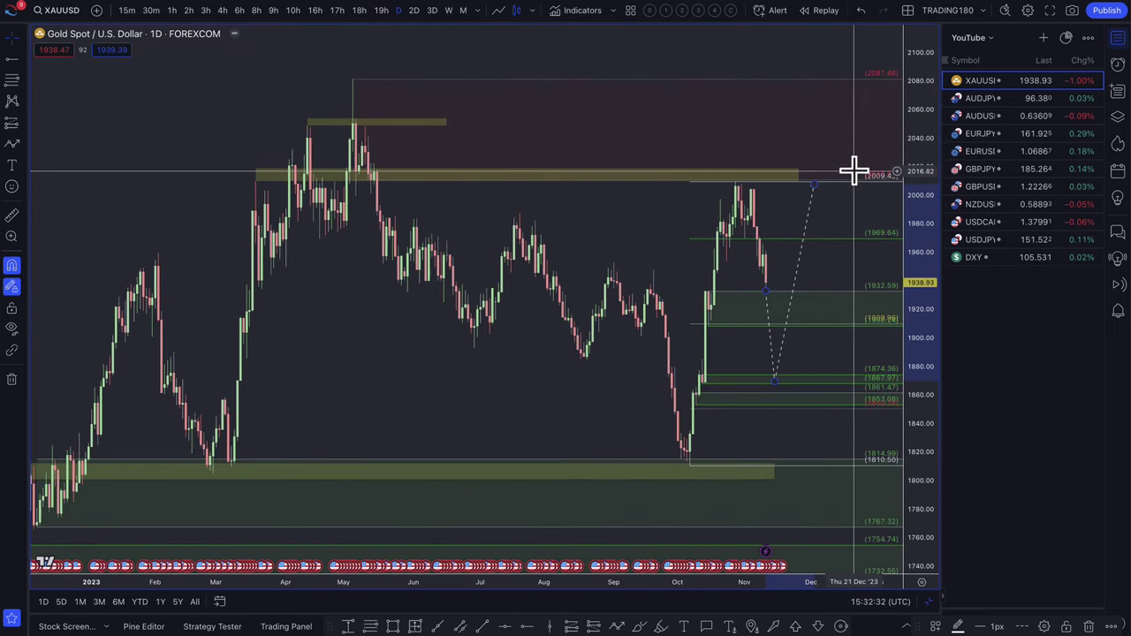
{"action": "scroll", "coordinate": [855, 177], "scroll_direction": "up", "scroll_amount": 5}
{"action": "scroll", "coordinate": [855, 177], "scroll_direction": "up", "scroll_amount": 1}
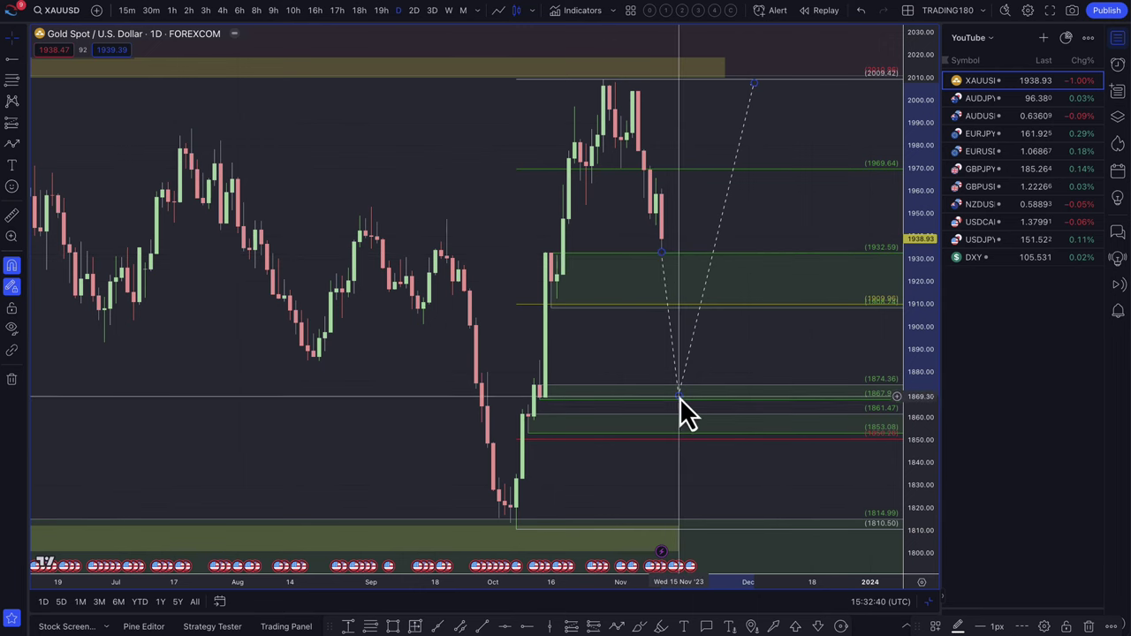
Raise the gold path's turning point to about 1910 on 15 Nov, at the lower edge of the upper demand zone.
{"action": "left_click_drag", "start_coordinate": [679, 395], "coordinate": [690, 305]}
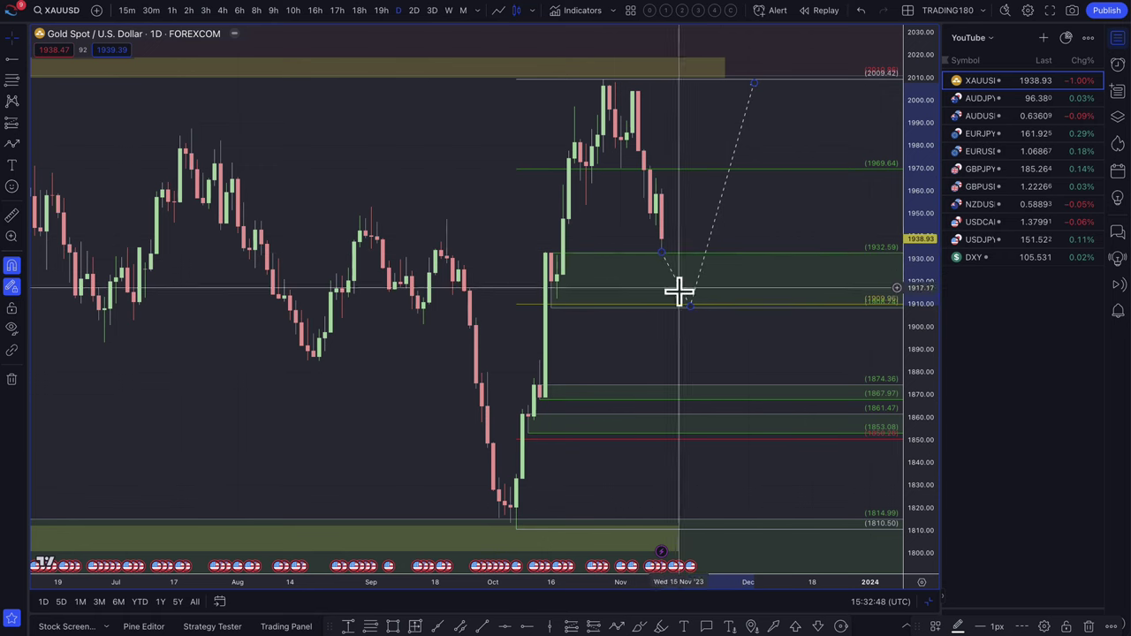
{"action": "mouse_move", "coordinate": [703, 316]}
{"action": "left_mouse_down"}
{"action": "mouse_move", "coordinate": [690, 309]}
{"action": "mouse_move", "coordinate": [693, 388]}
{"action": "mouse_move", "coordinate": [690, 295]}
{"action": "mouse_move", "coordinate": [689, 388]}
{"action": "mouse_move", "coordinate": [677, 306]}
{"action": "mouse_move", "coordinate": [692, 235]}
{"action": "mouse_move", "coordinate": [679, 306]}
{"action": "left_mouse_up"}
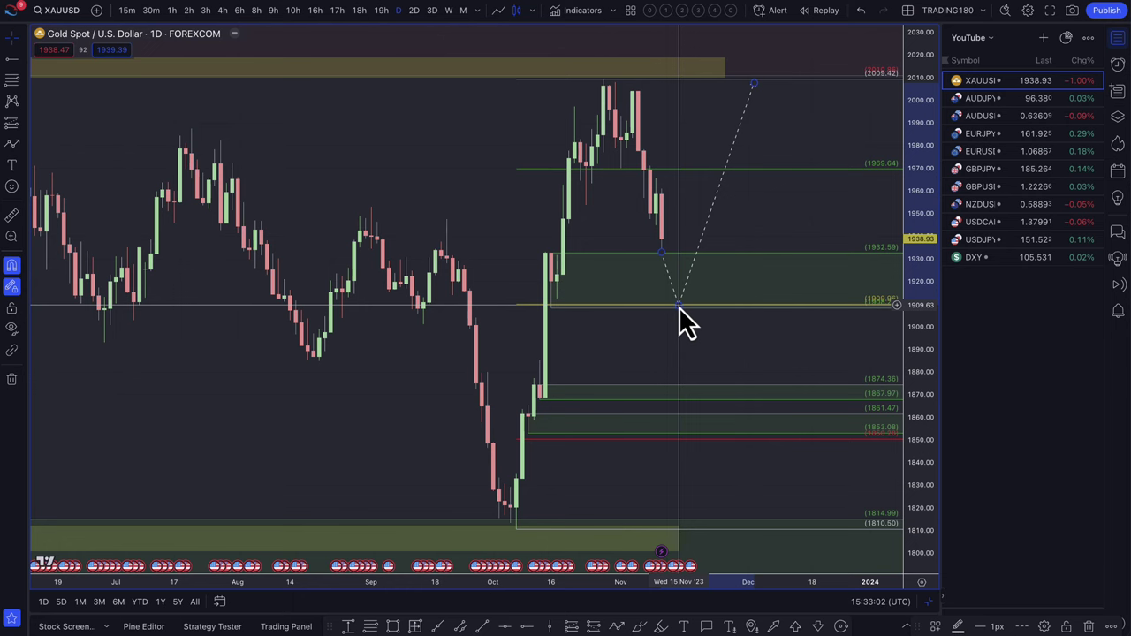
{"action": "scroll", "coordinate": [590, 307], "scroll_direction": "down", "scroll_amount": 3}
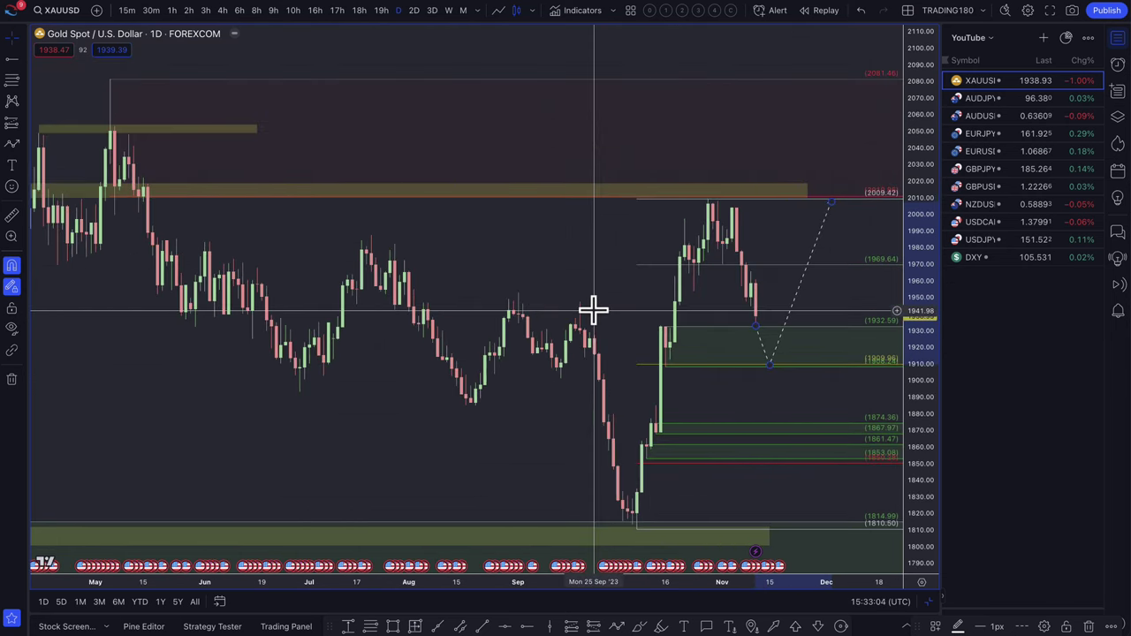
{"action": "scroll", "coordinate": [694, 316], "scroll_direction": "down", "scroll_amount": 4}
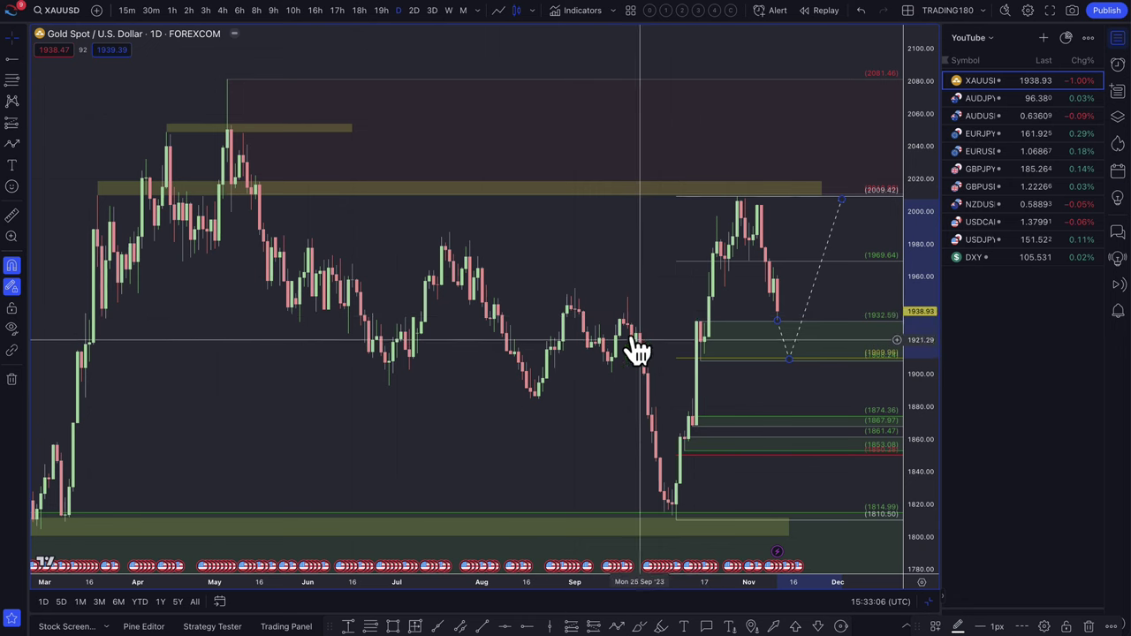